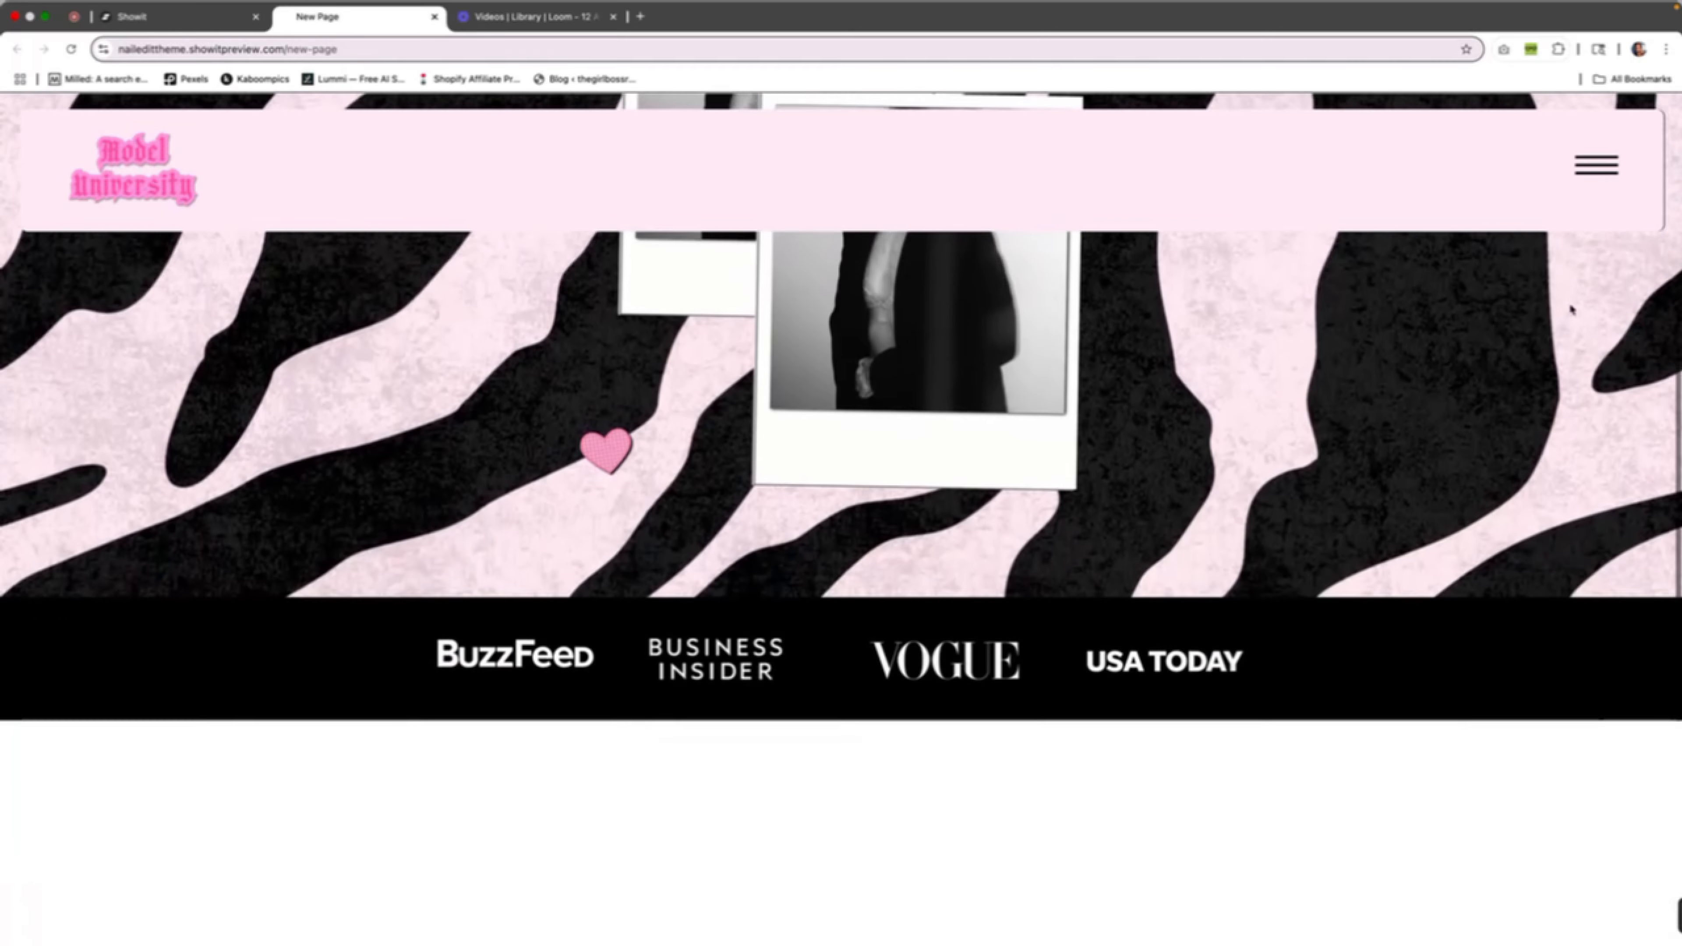
# Return from the page preview to the Showit editor and add a new blank page to the site
pyautogui.scroll(6, 1043, 157)
pyautogui.hotkey('ctrl', 'shift', 'Tab')
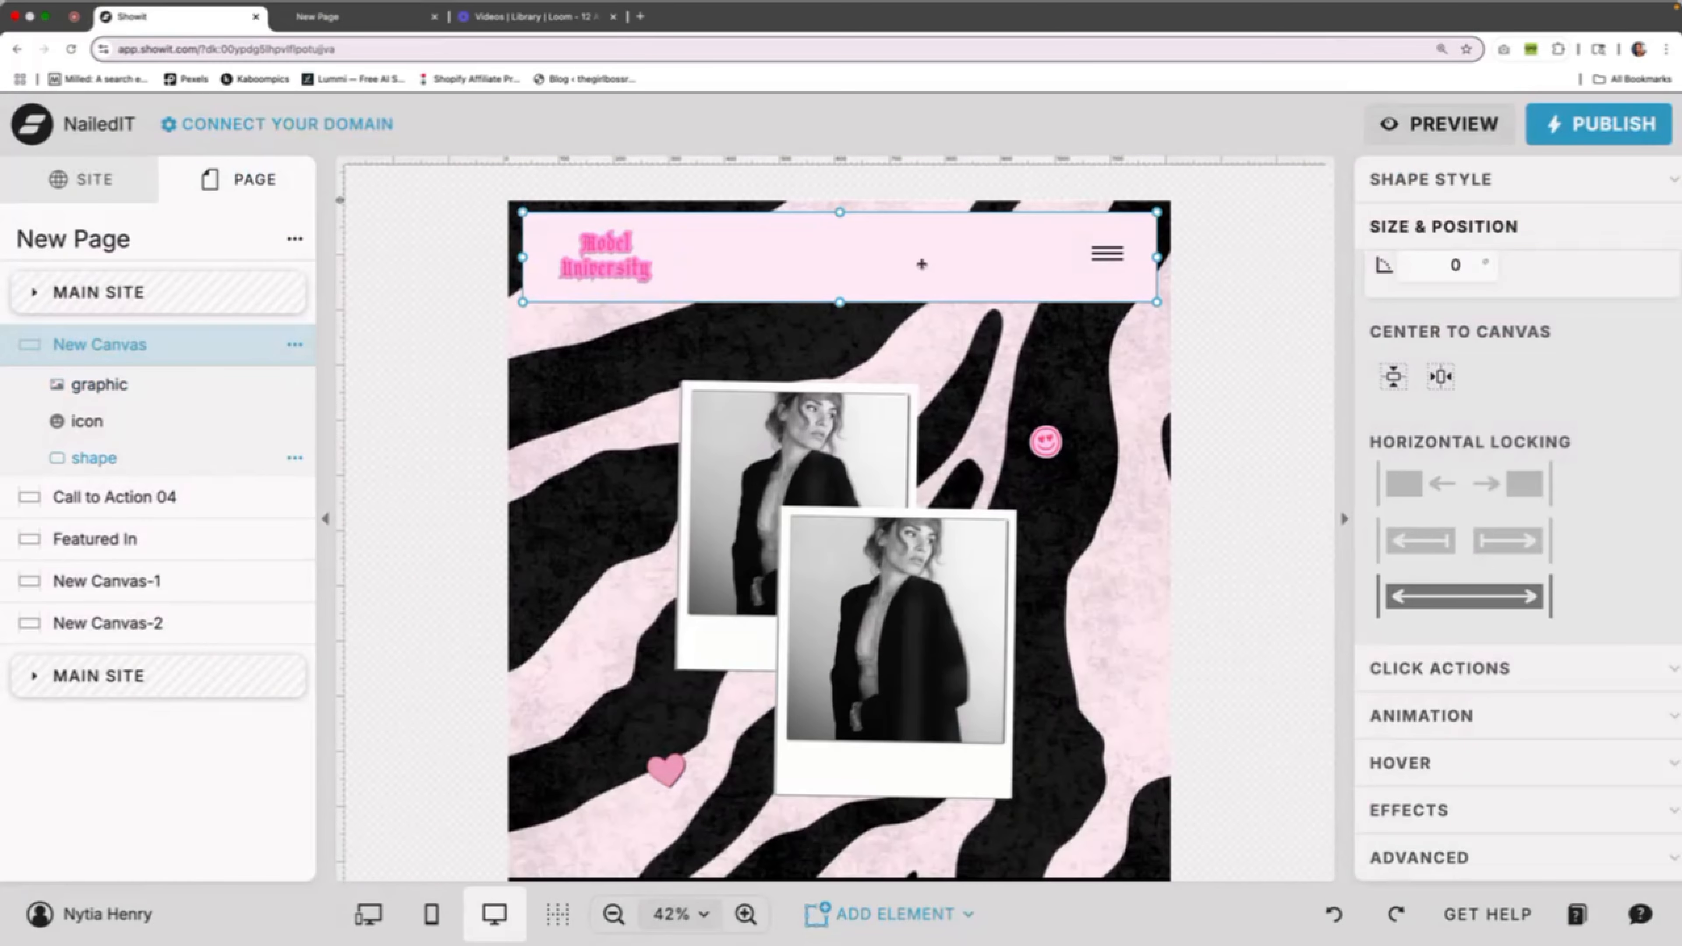
pyautogui.click(78, 181)
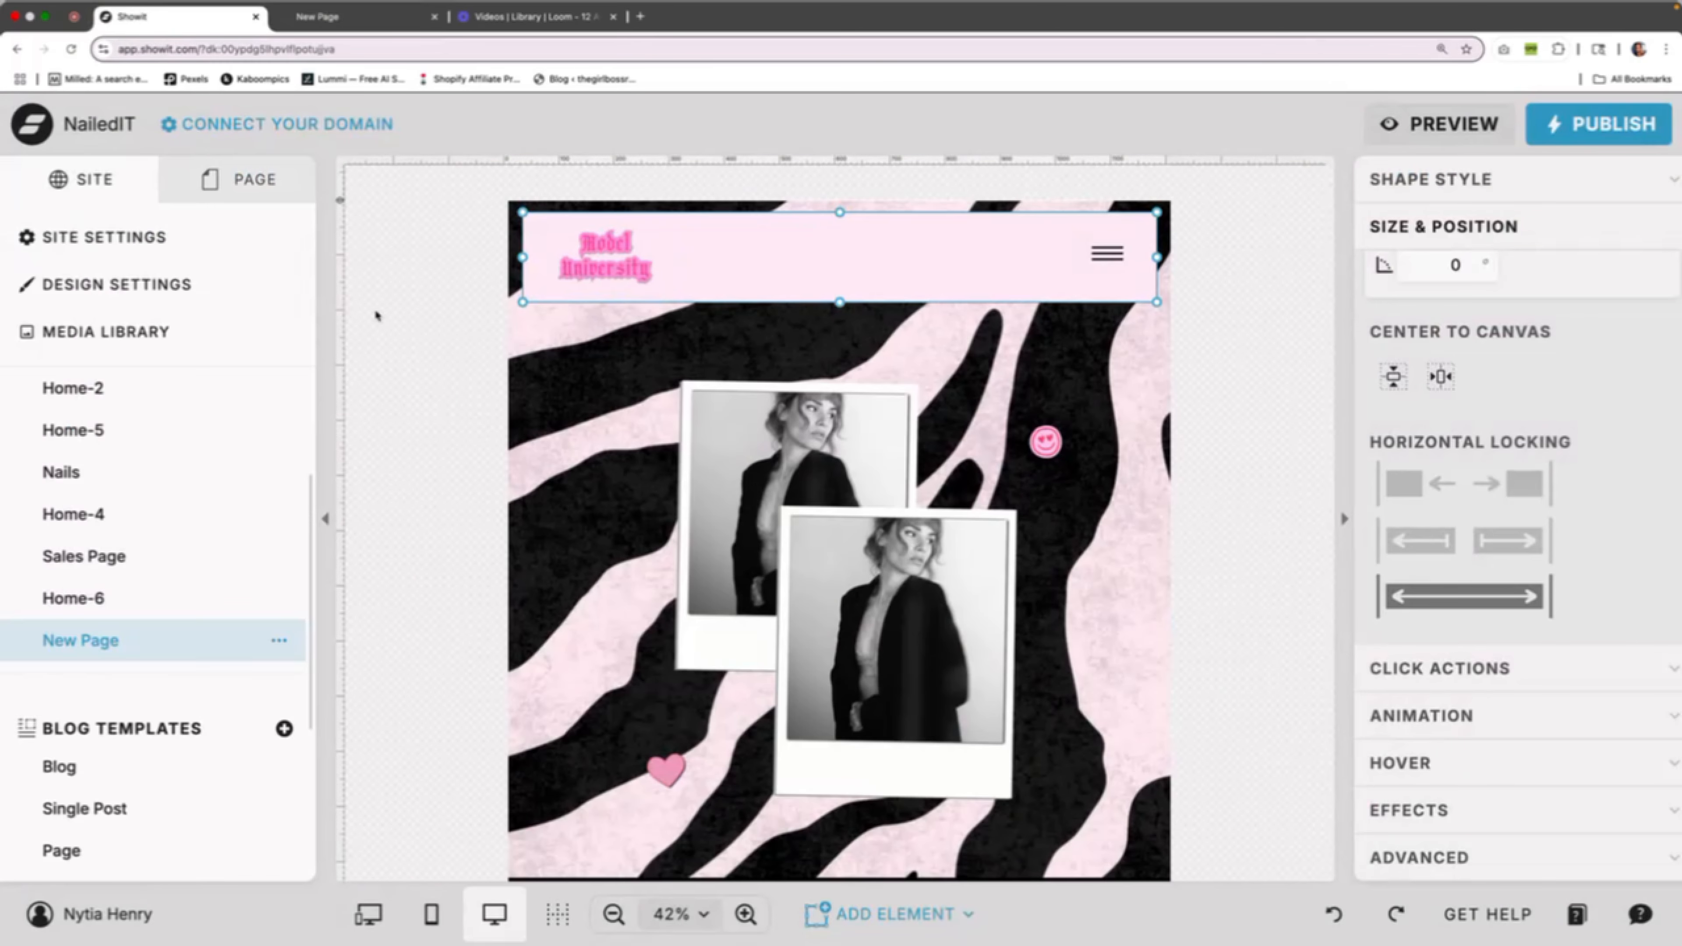
pyautogui.scroll(3, 278, 473)
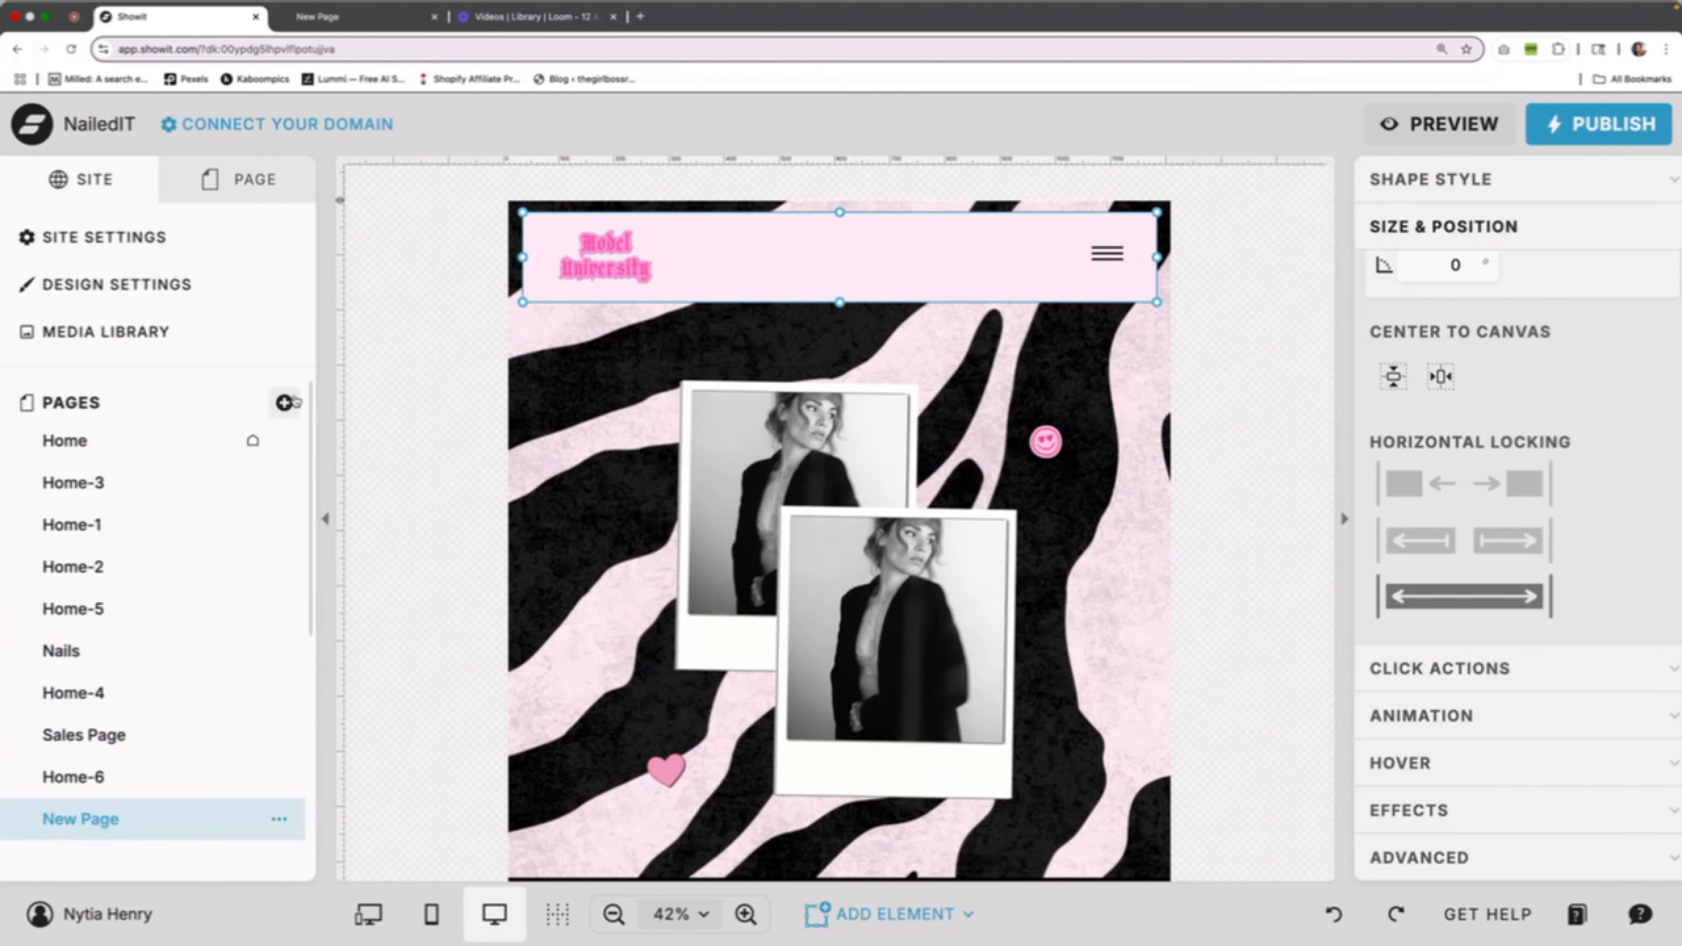
pyautogui.click(284, 402)
pyautogui.click(363, 472)
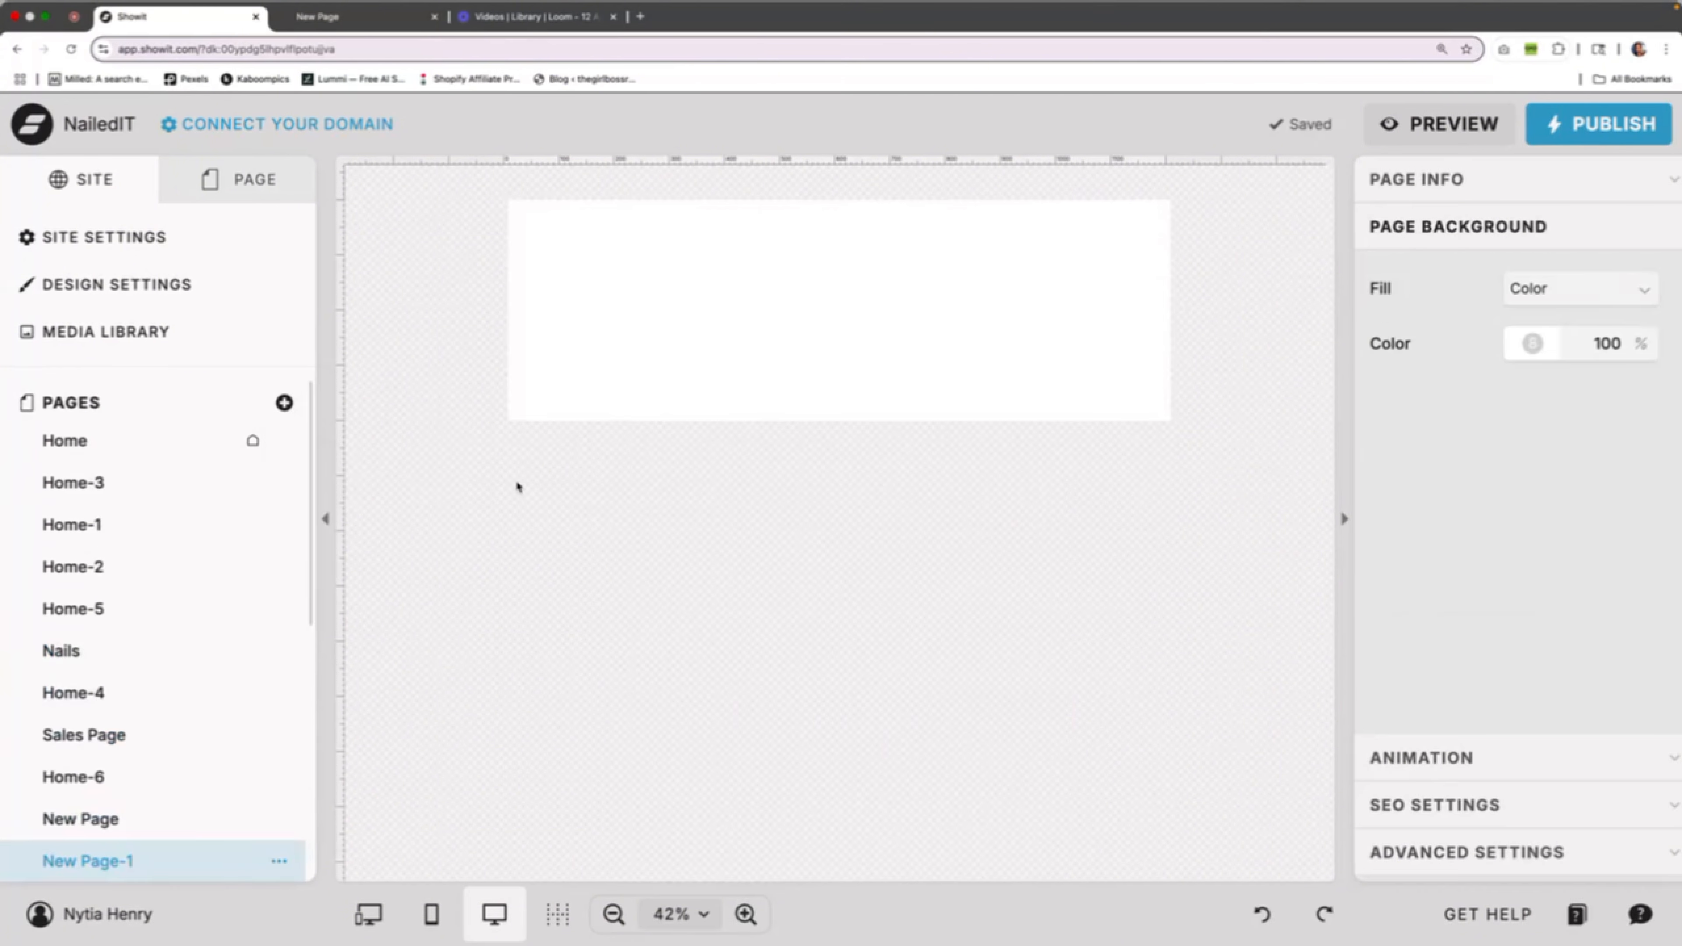
# Shrink the new page's blank canvas to a height of 1 px and show the page's canvas list
pyautogui.click(825, 392)
pyautogui.moveTo(350, 420); pyautogui.dragTo(343, 100)
pyautogui.click(244, 181)
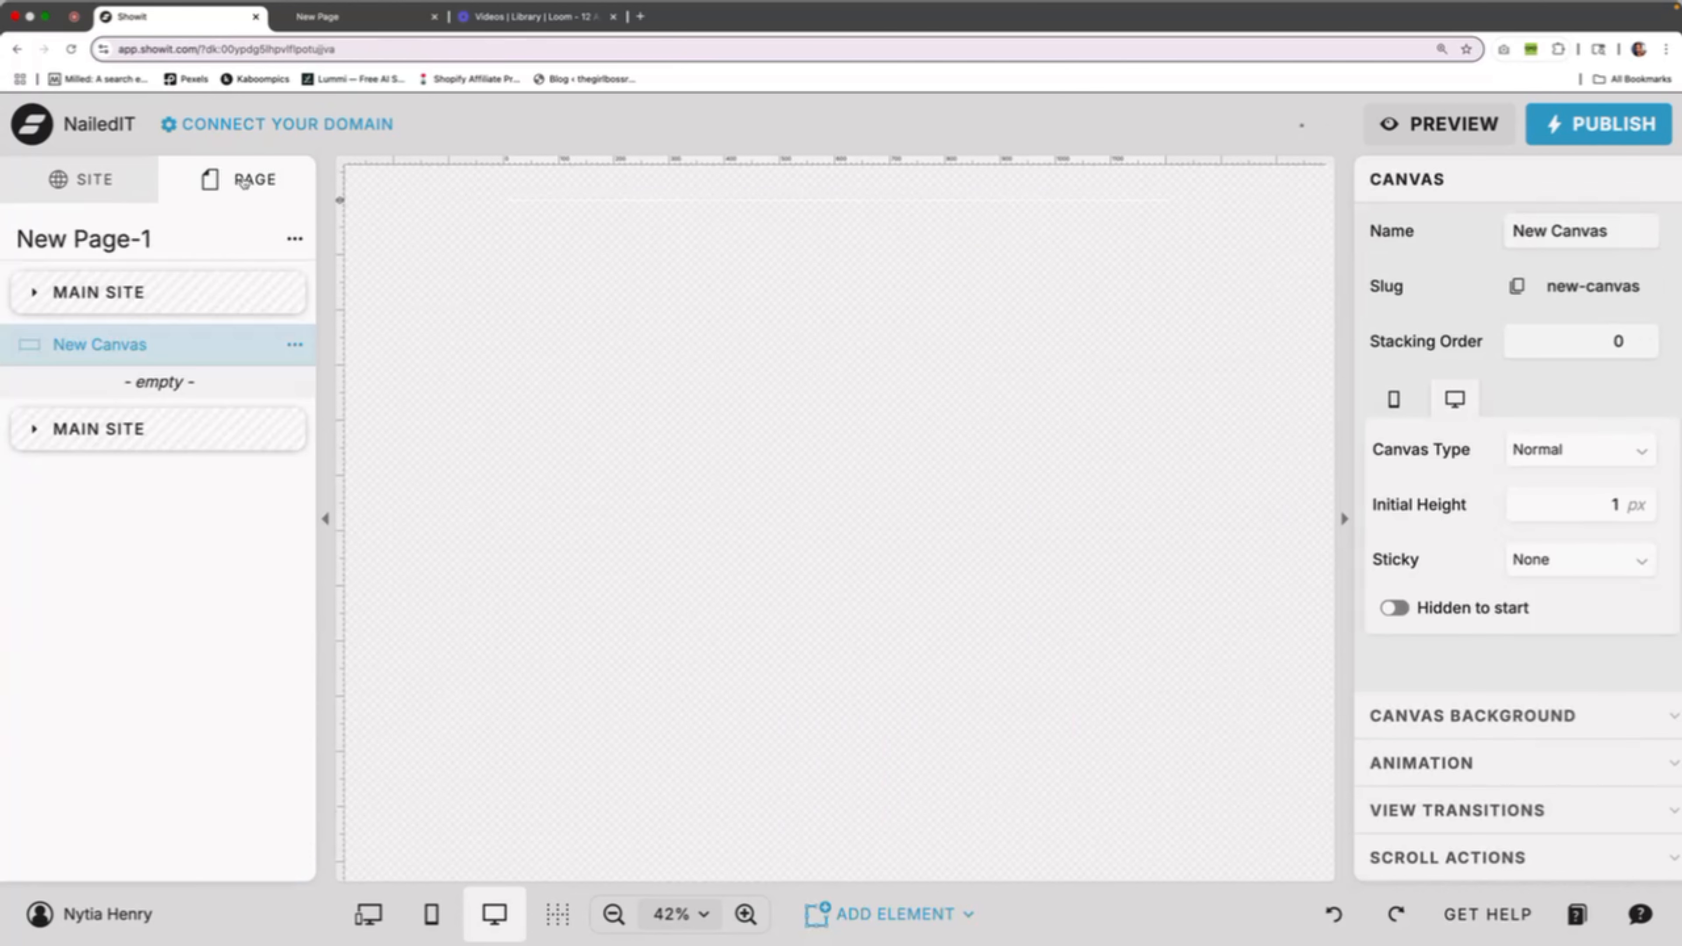
# Add an icon element to the canvas, swap it for the wide three-line menu icon and move it toward the header's right side
pyautogui.click(970, 915)
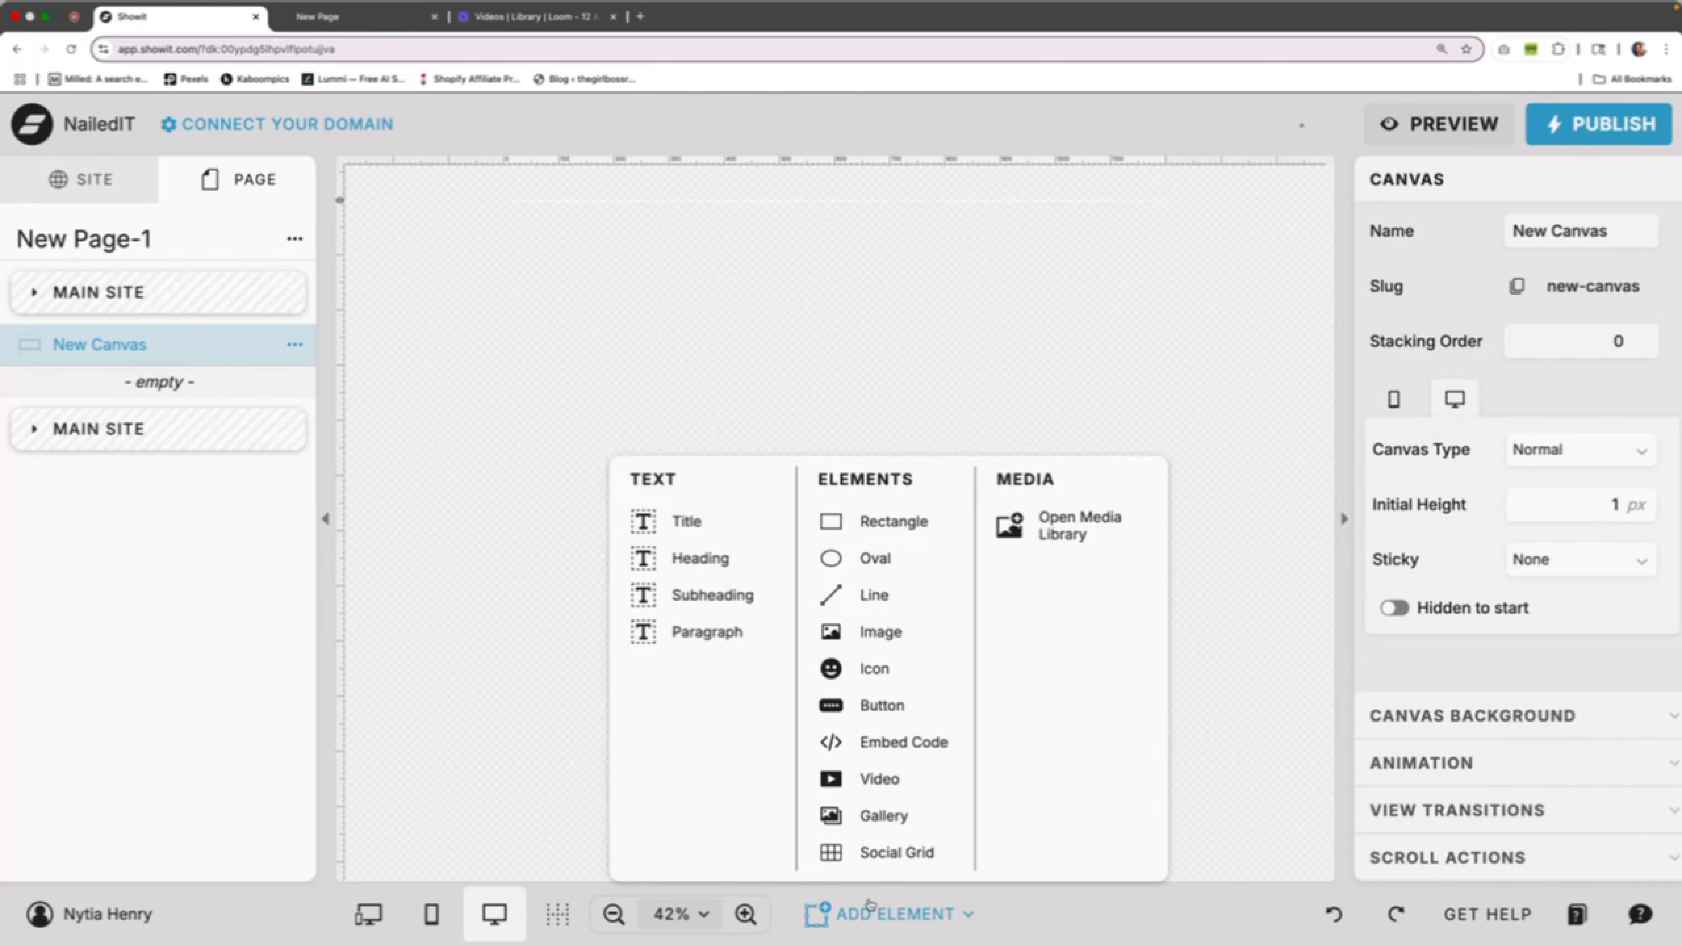
pyautogui.click(885, 665)
pyautogui.click(1445, 281)
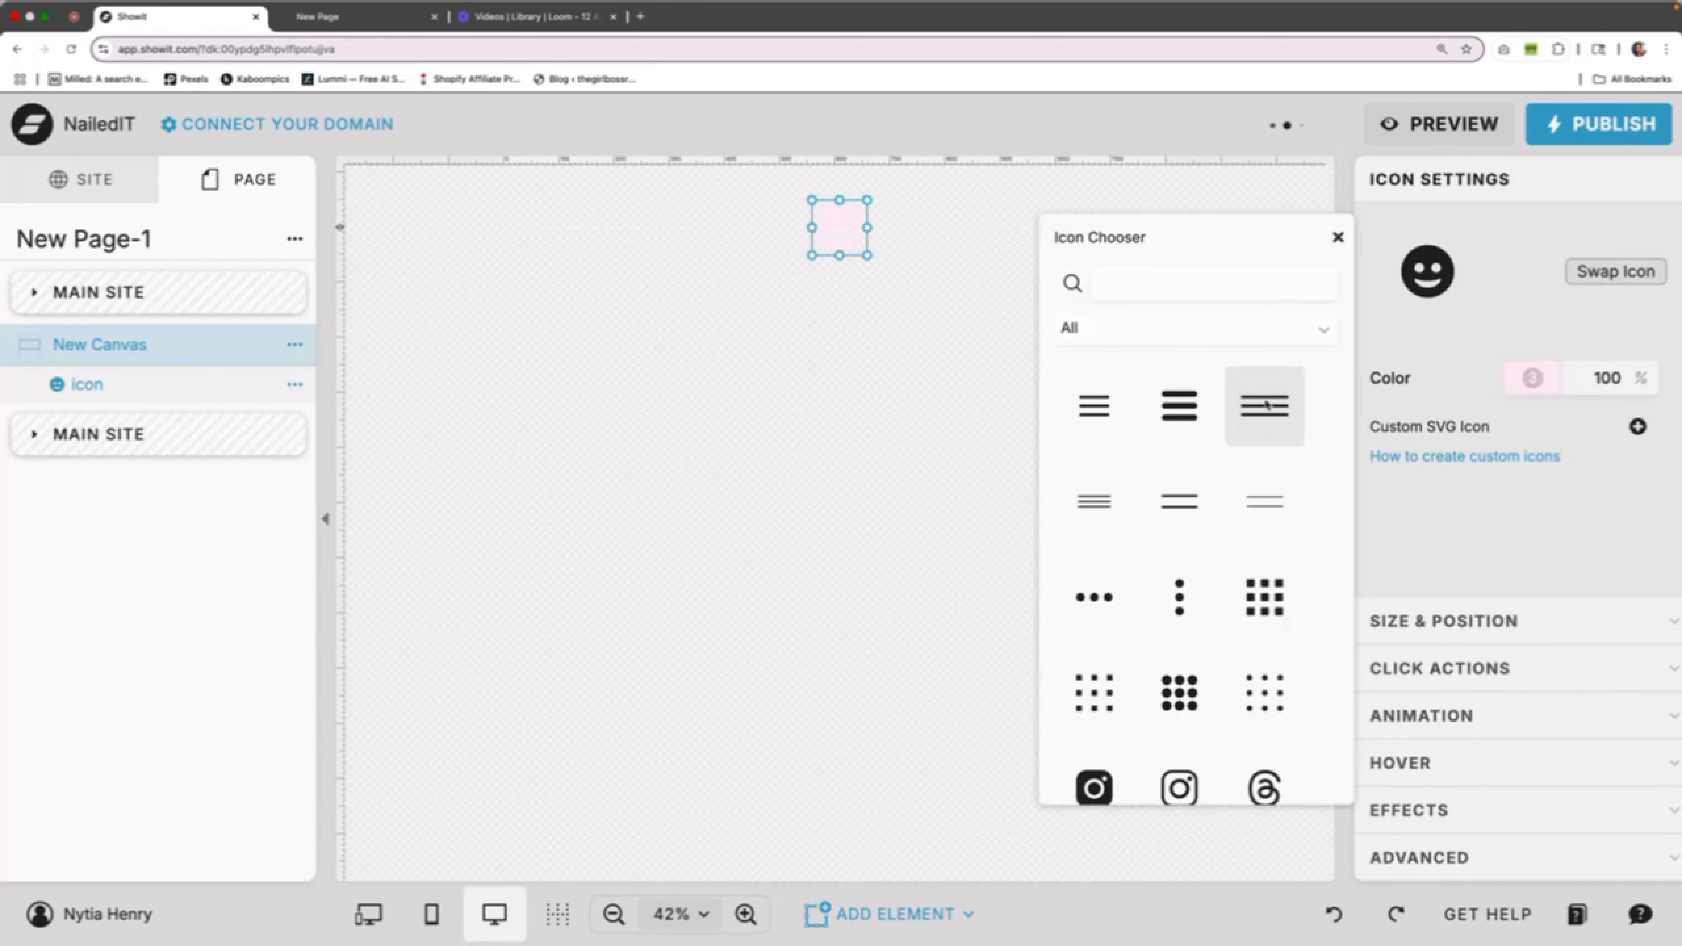
pyautogui.click(1265, 405)
pyautogui.moveTo(854, 240); pyautogui.dragTo(1021, 269)
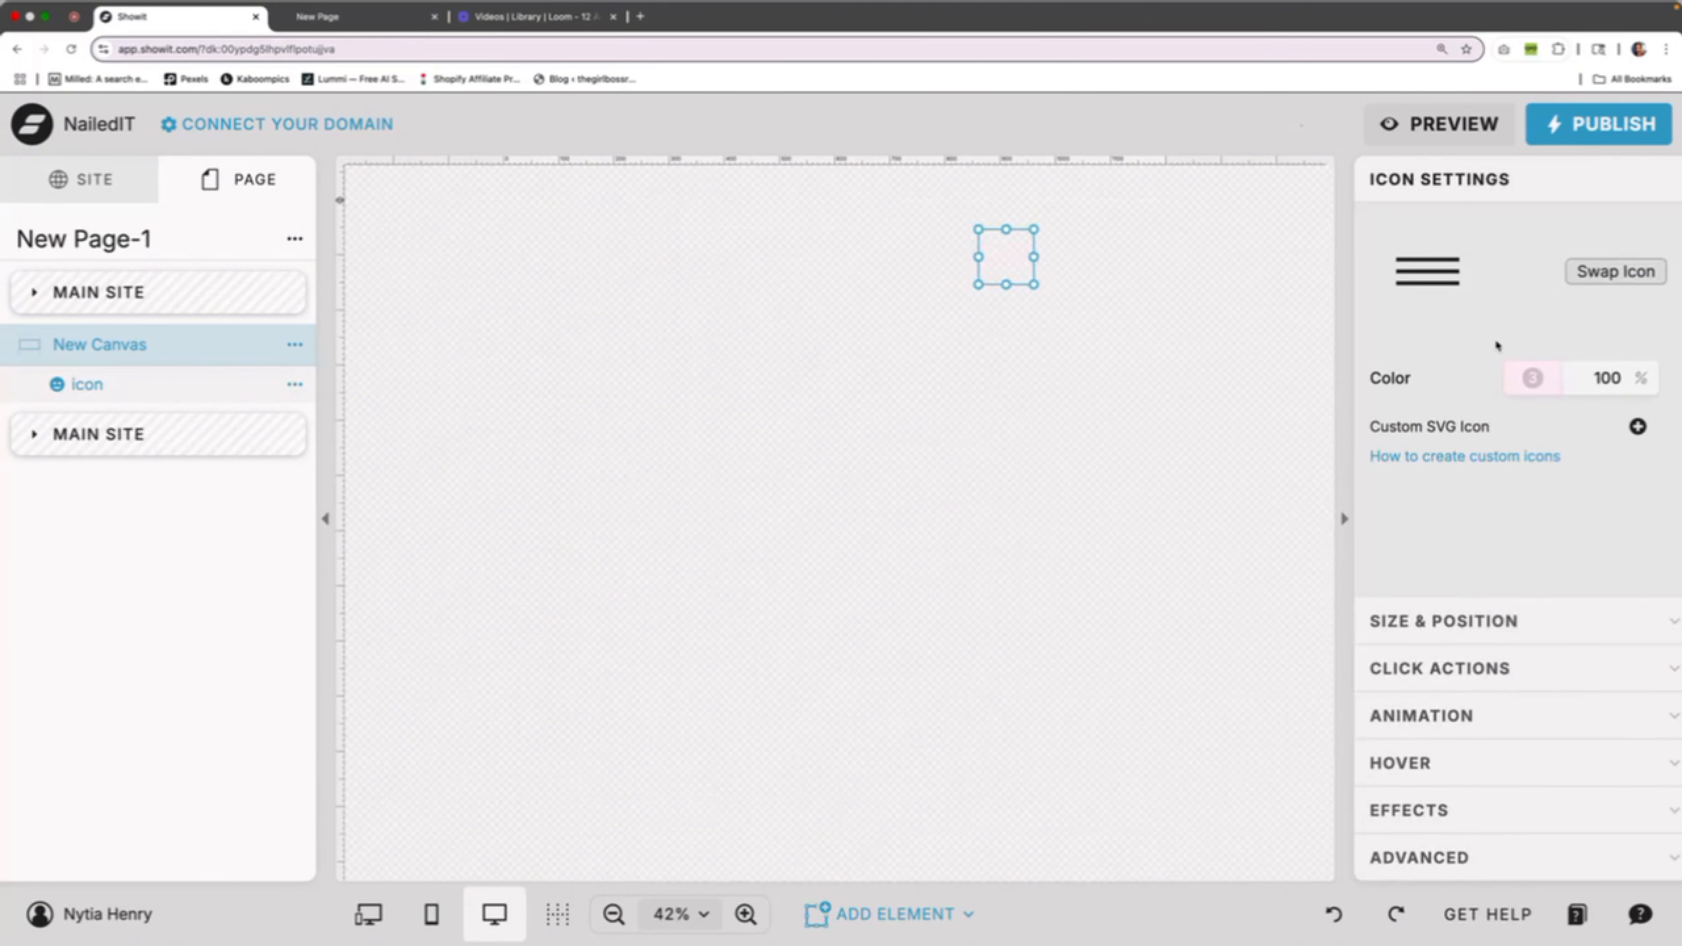
# Color the menu icon with pink palette color 2 (FC5BAD) and move it close to the canvas's right edge
pyautogui.click(1532, 378)
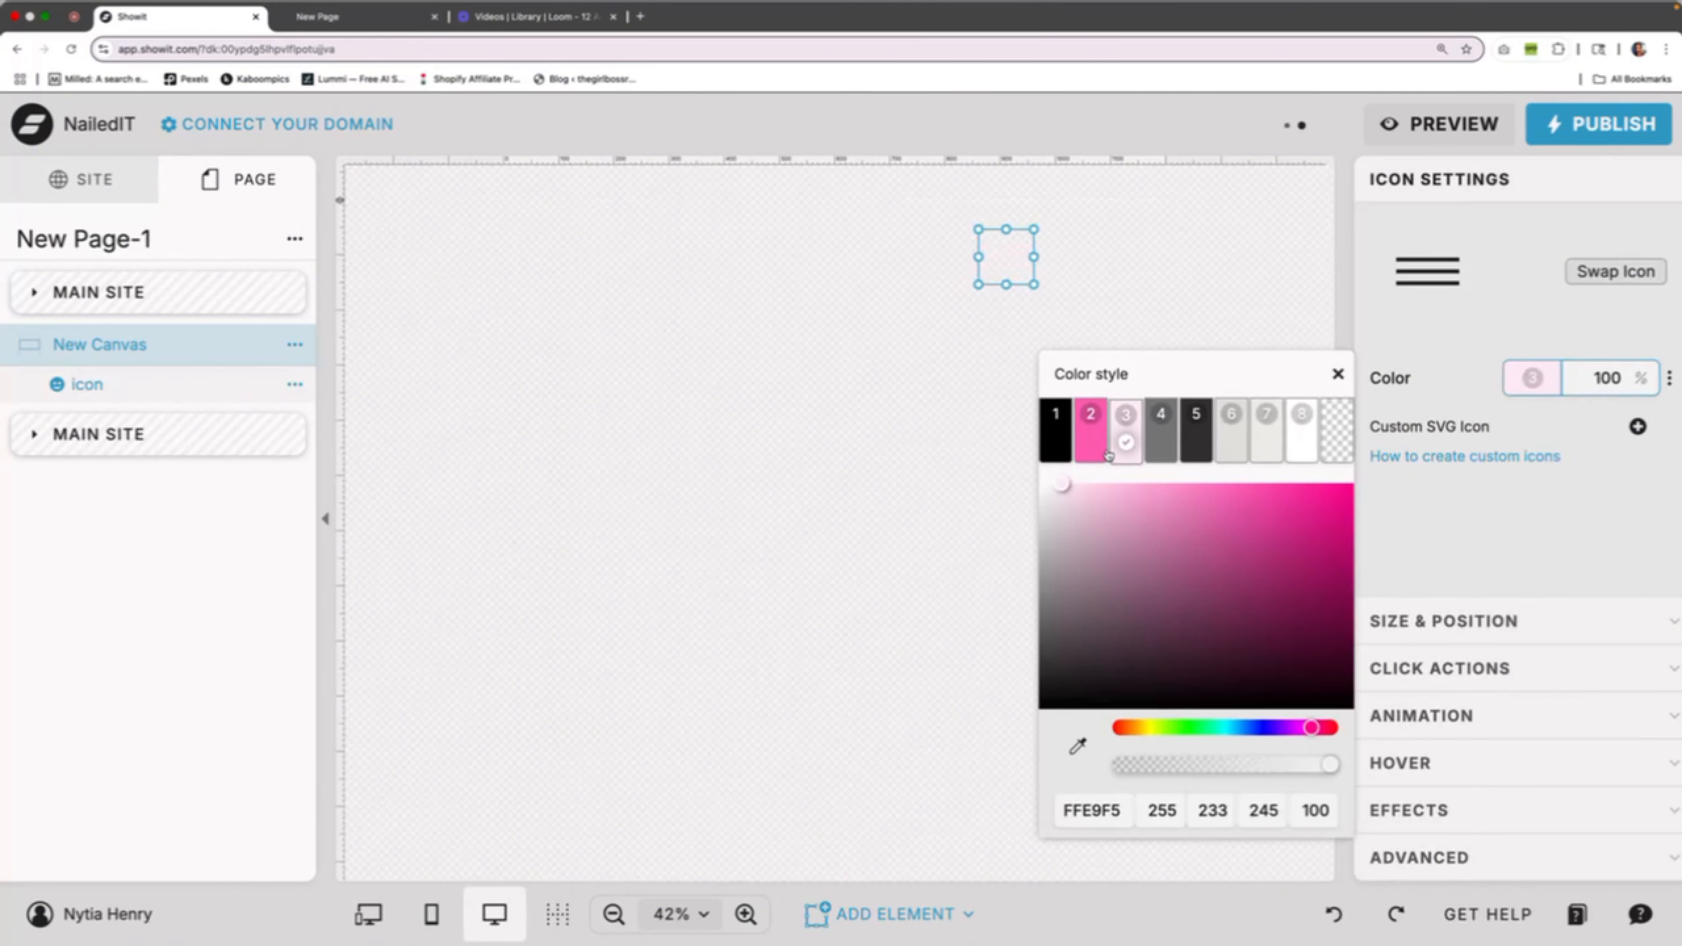
pyautogui.click(1090, 438)
pyautogui.moveTo(987, 247); pyautogui.dragTo(1102, 238)
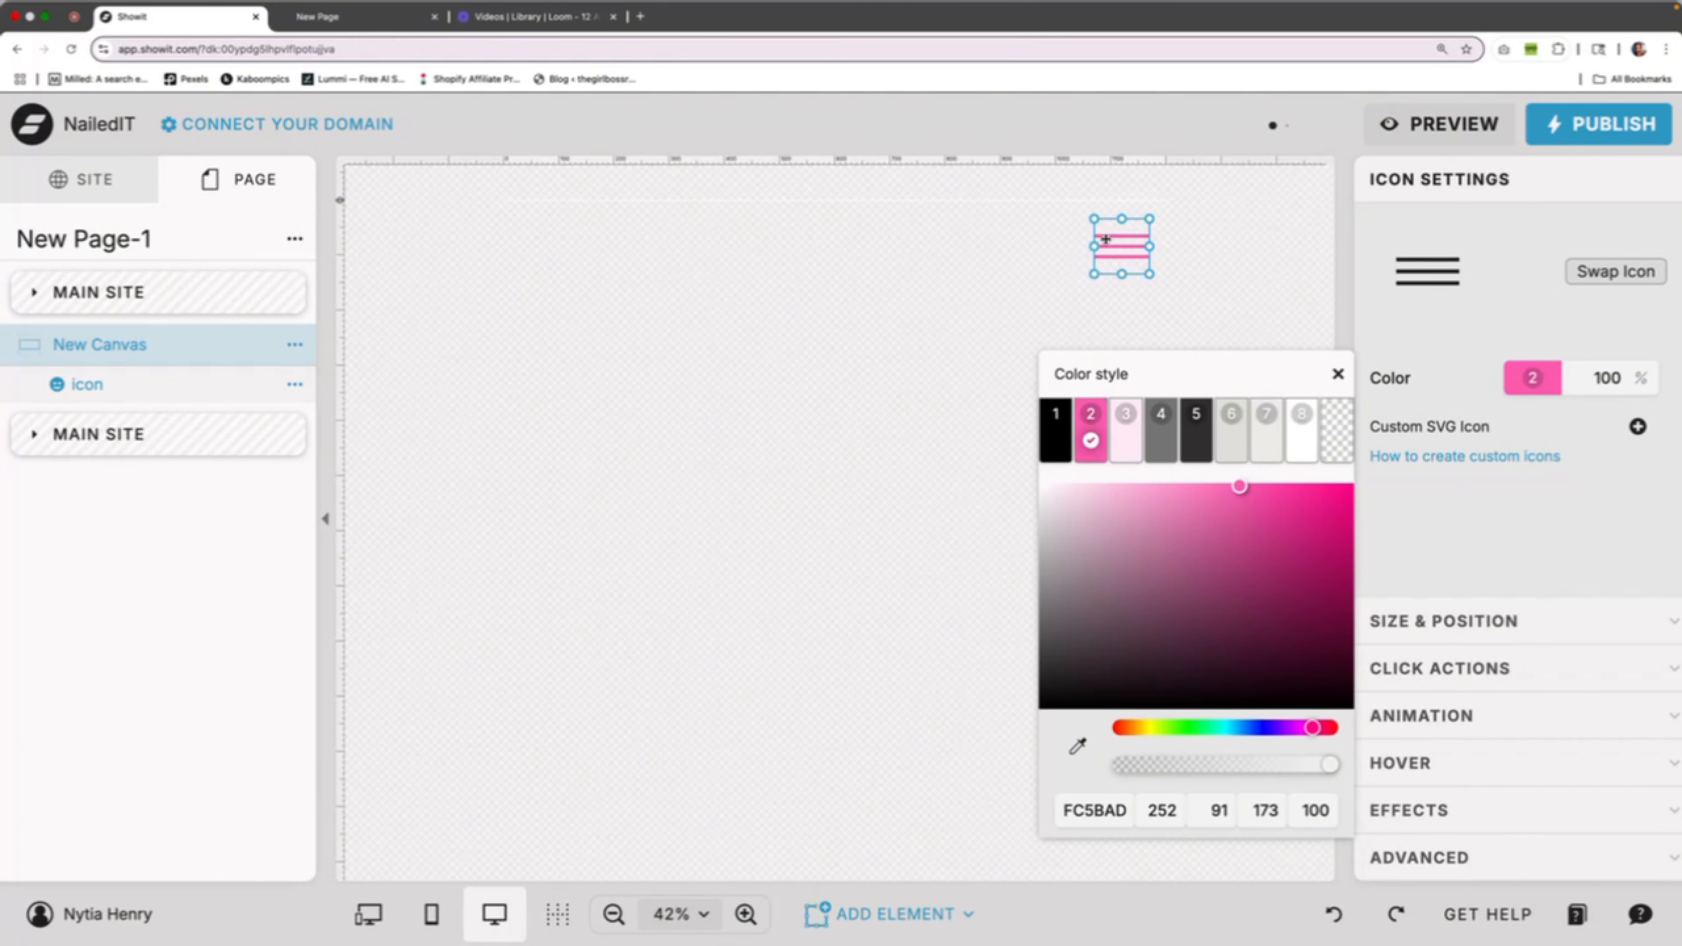
# Insert the Model University logo, NAILED Logo. (11).png, from the media library and place it at the canvas's left end
pyautogui.click(854, 915)
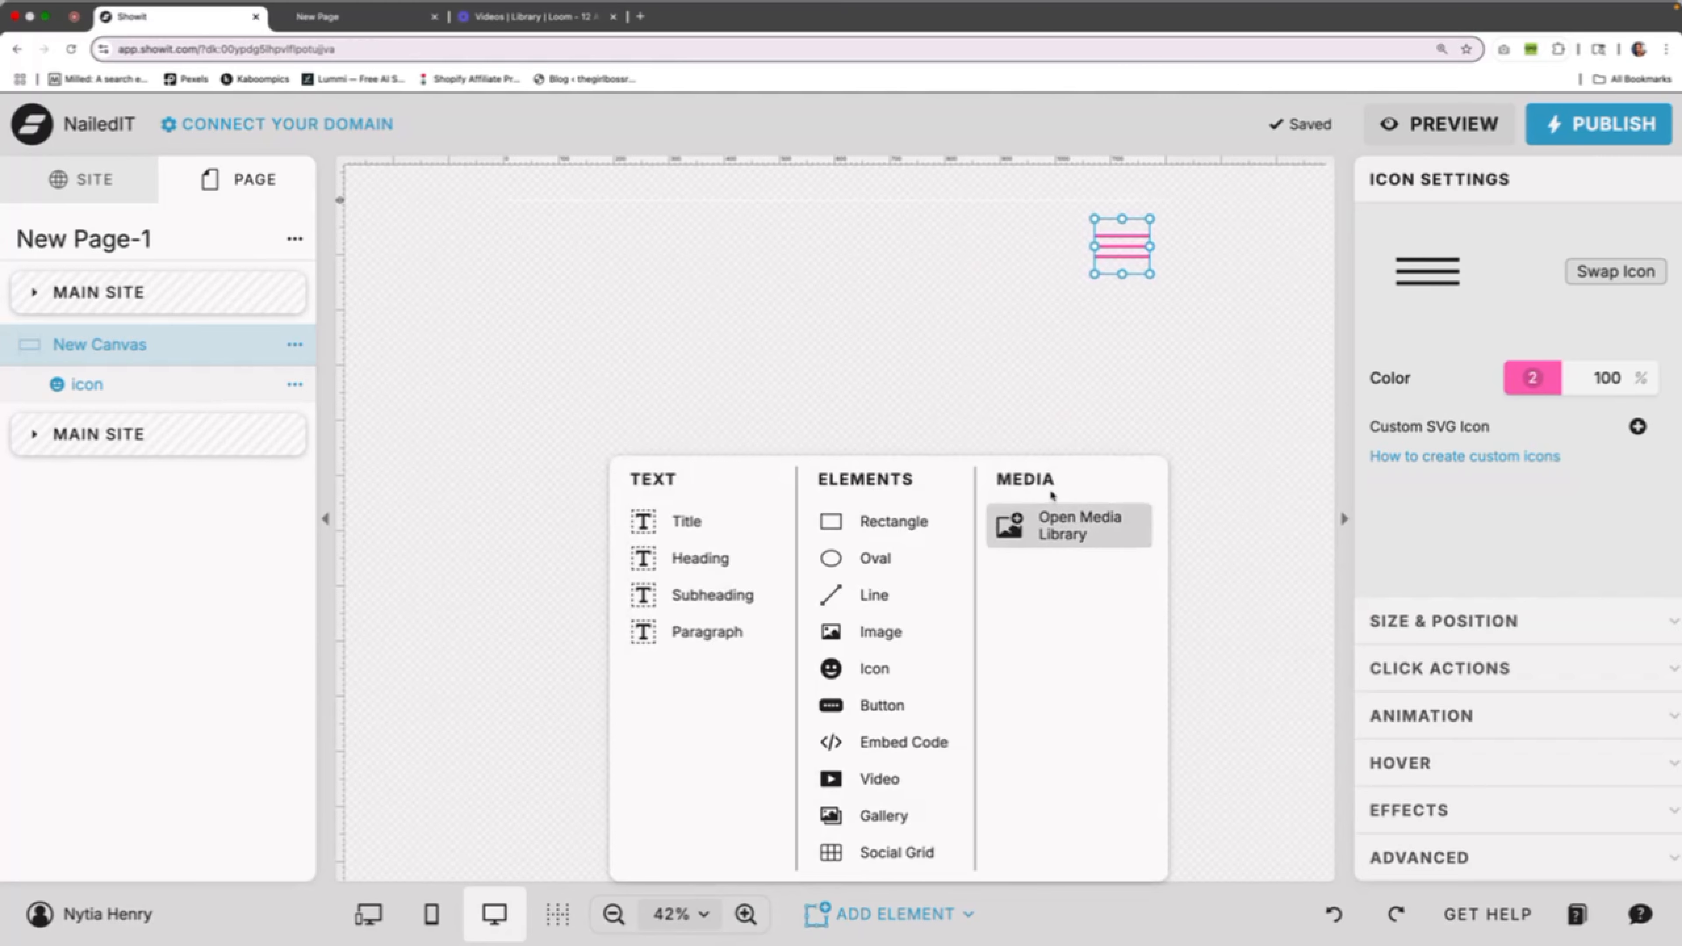
pyautogui.click(1045, 527)
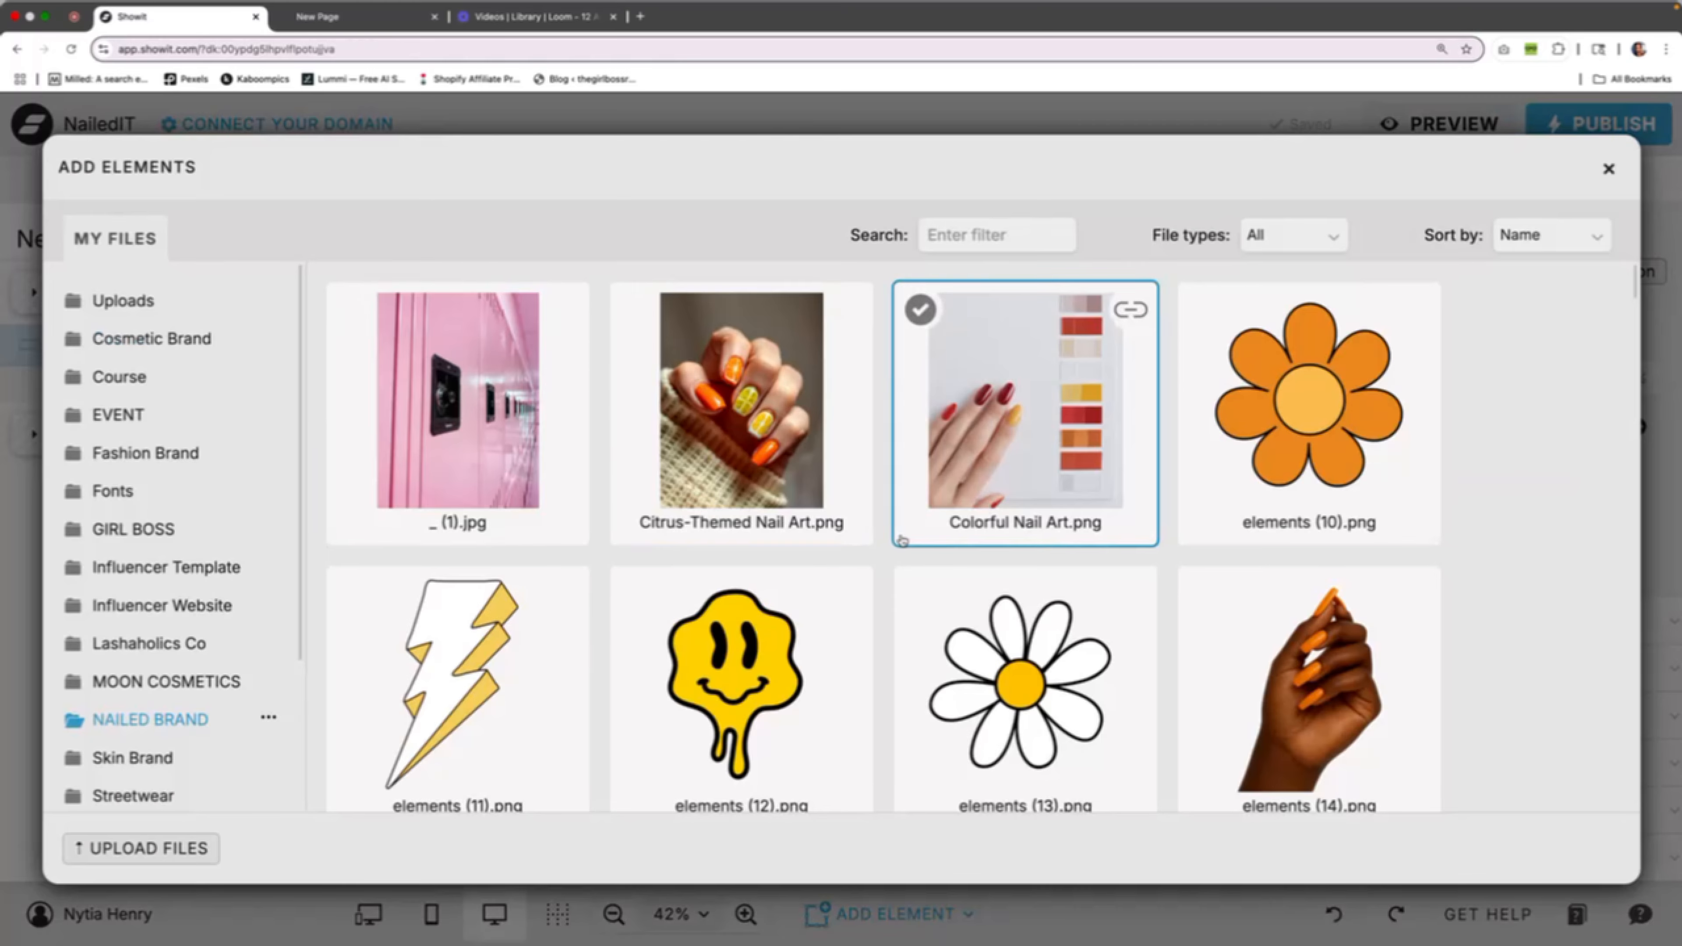
pyautogui.scroll(-5, 900, 538)
pyautogui.scroll(-10, 900, 538)
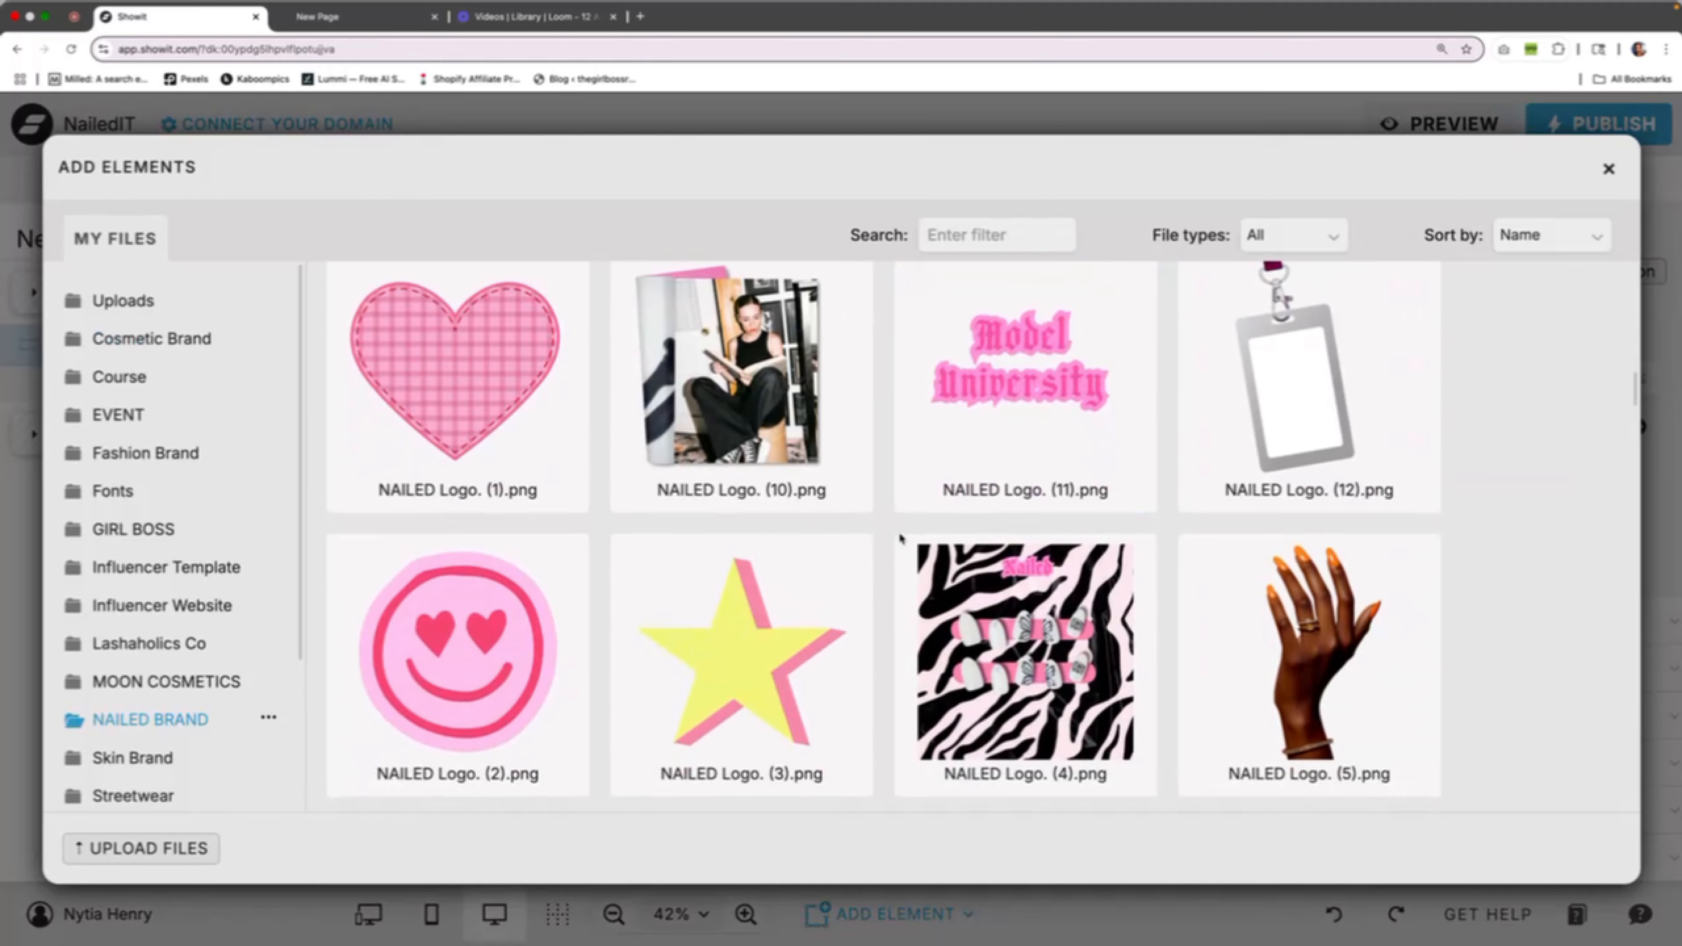
pyautogui.click(1069, 460)
pyautogui.click(1552, 849)
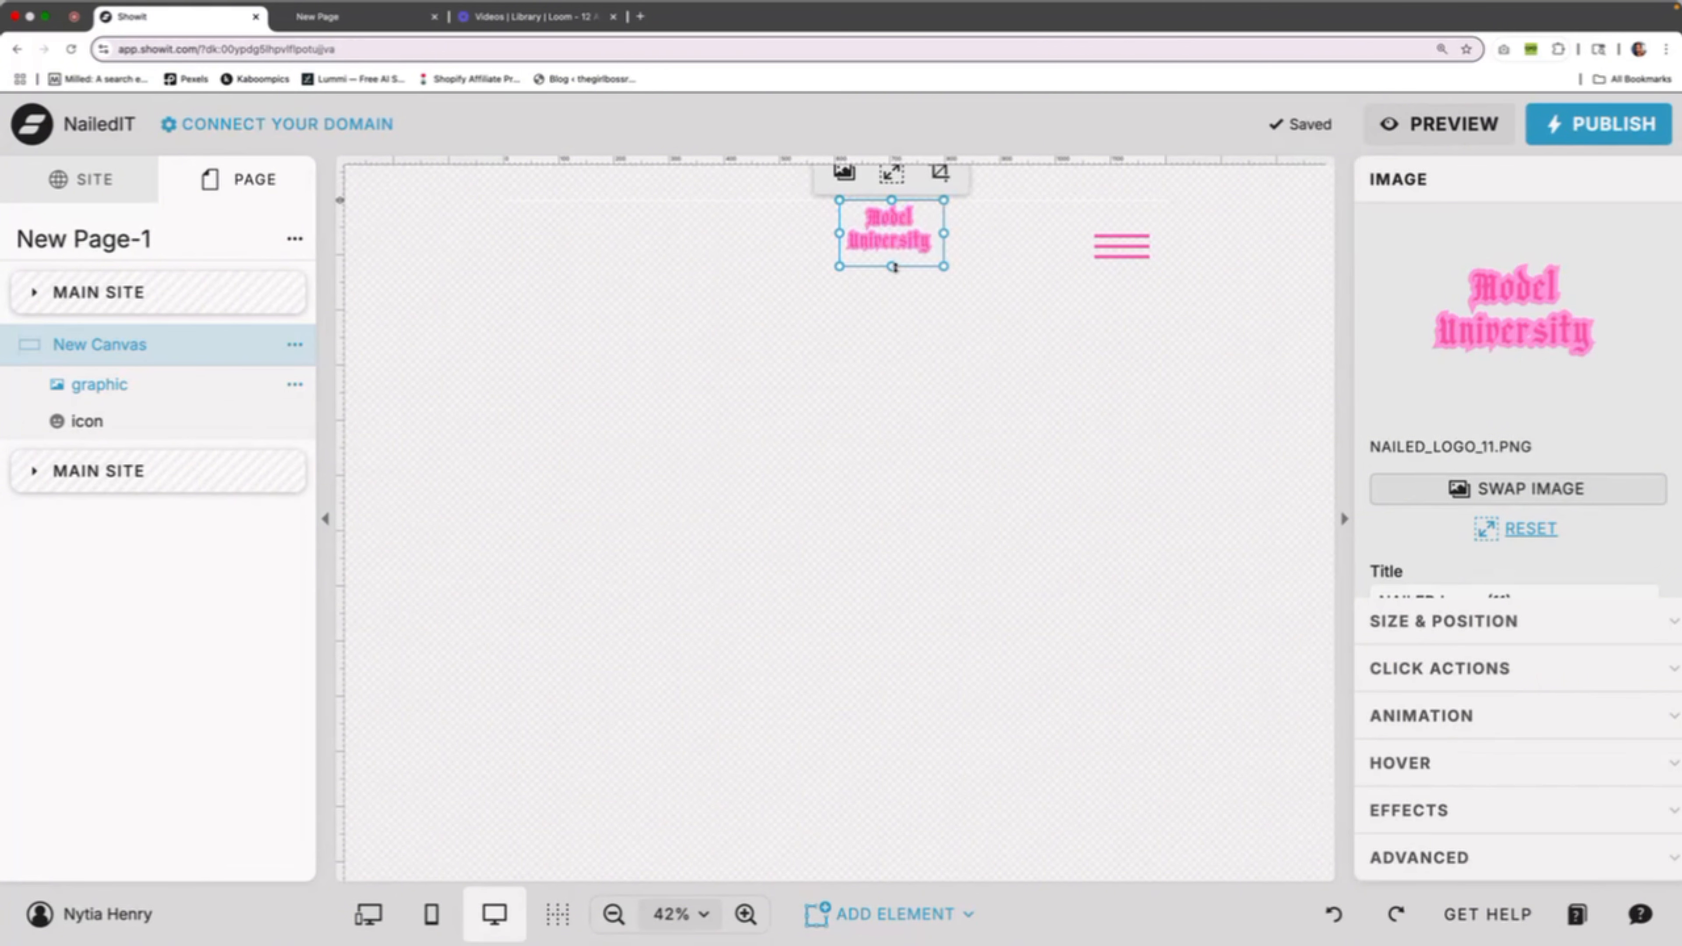
pyautogui.moveTo(888, 213); pyautogui.dragTo(571, 244)
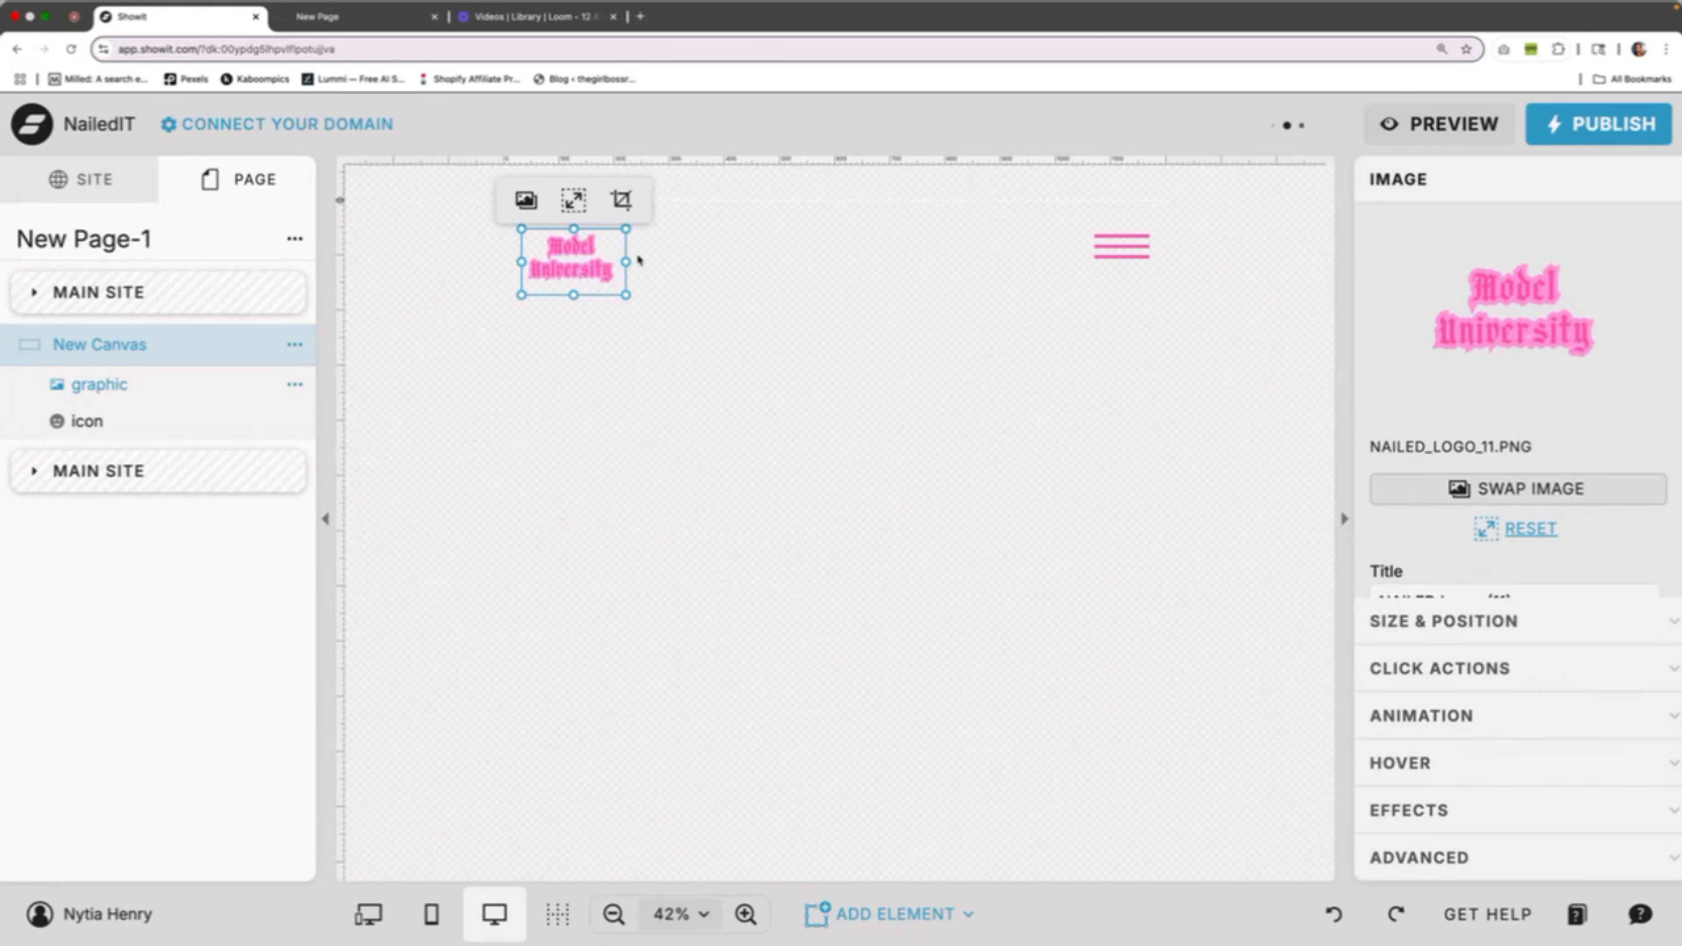
# Add a rectangle spanning nearly the full canvas width as the header bar and order it behind the logo and menu icon
pyautogui.click(854, 915)
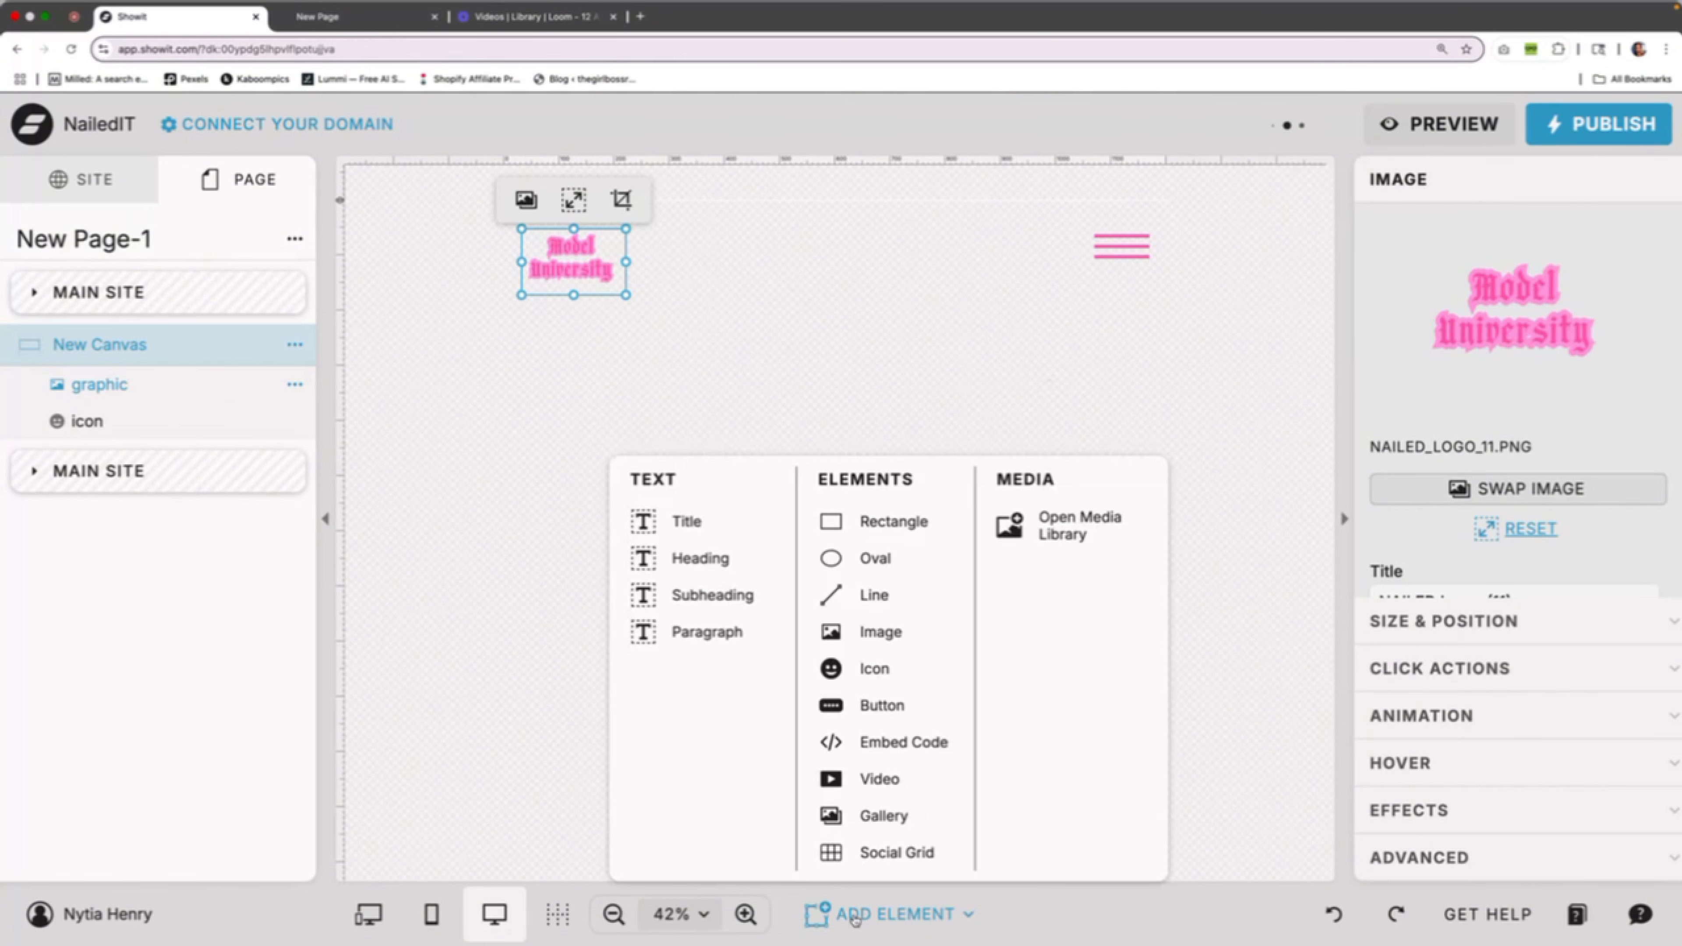
pyautogui.click(923, 526)
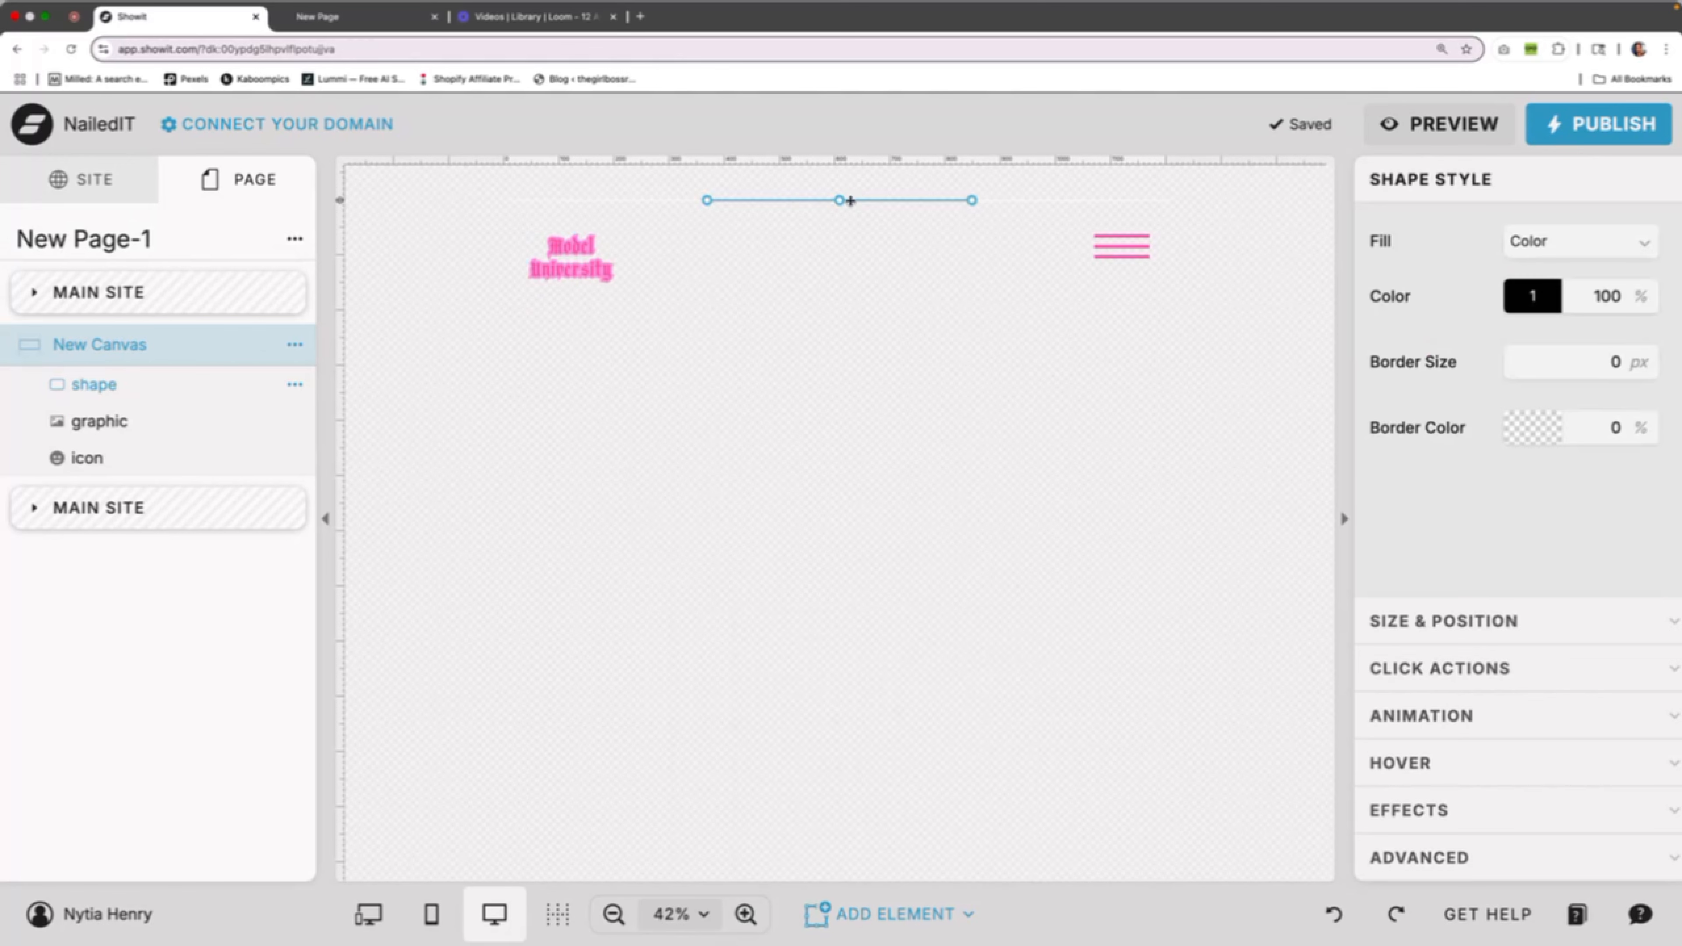
pyautogui.moveTo(841, 202); pyautogui.dragTo(655, 252)
pyautogui.moveTo(771, 262); pyautogui.dragTo(1165, 263)
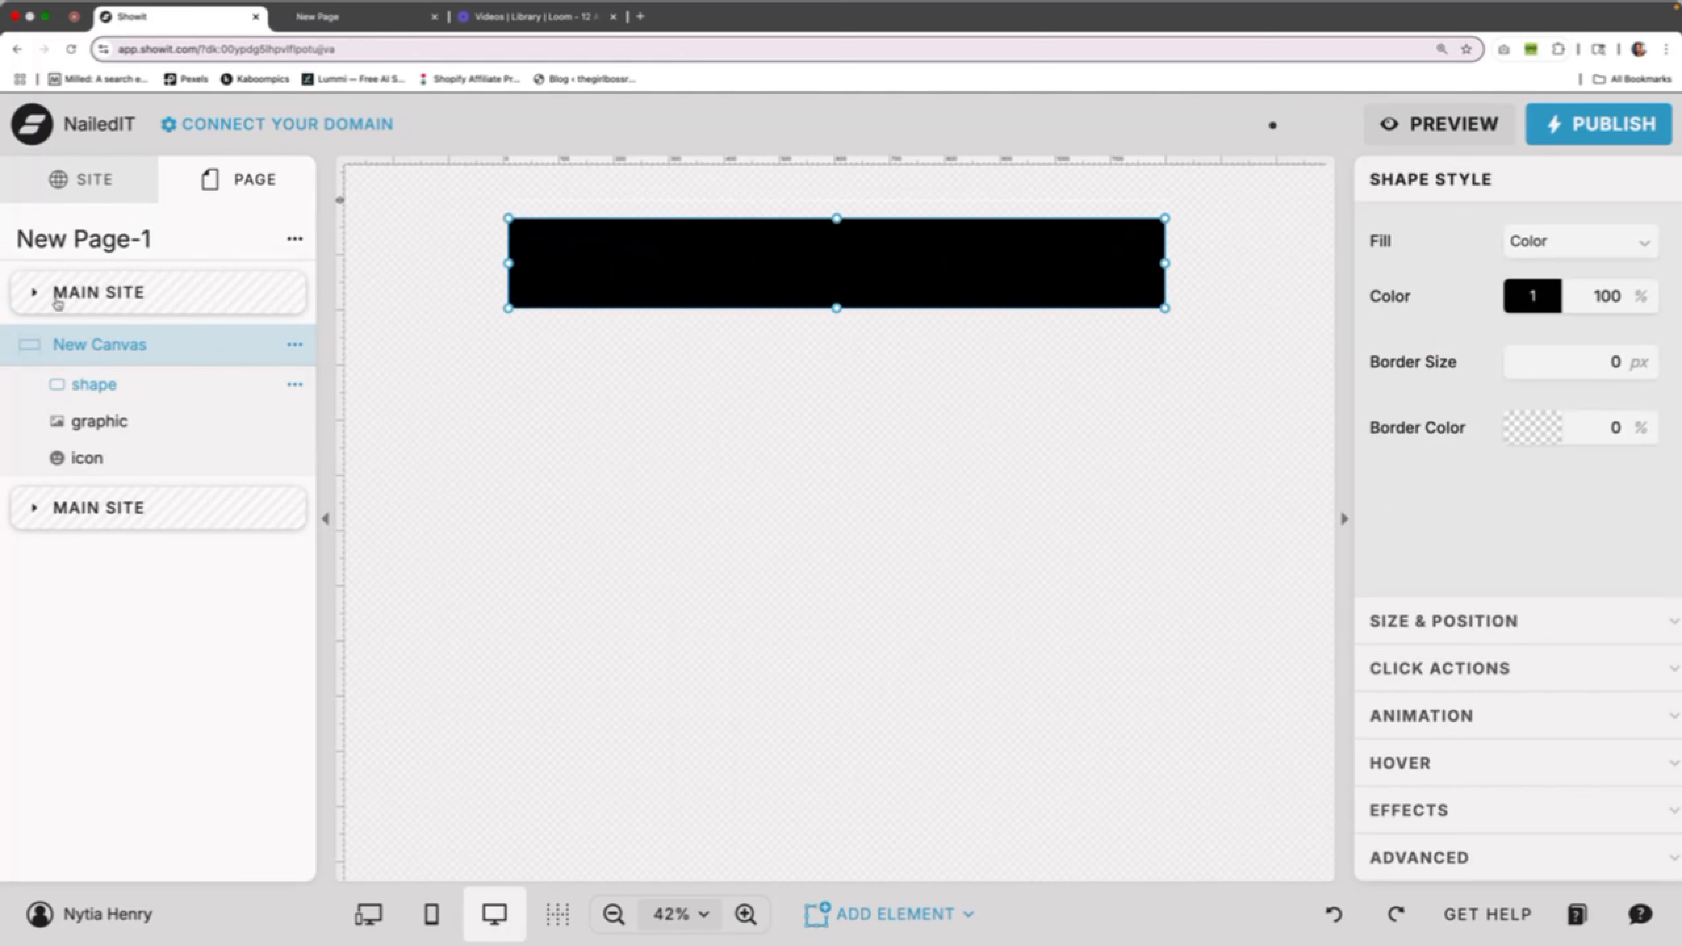
pyautogui.moveTo(96, 387); pyautogui.dragTo(139, 463)
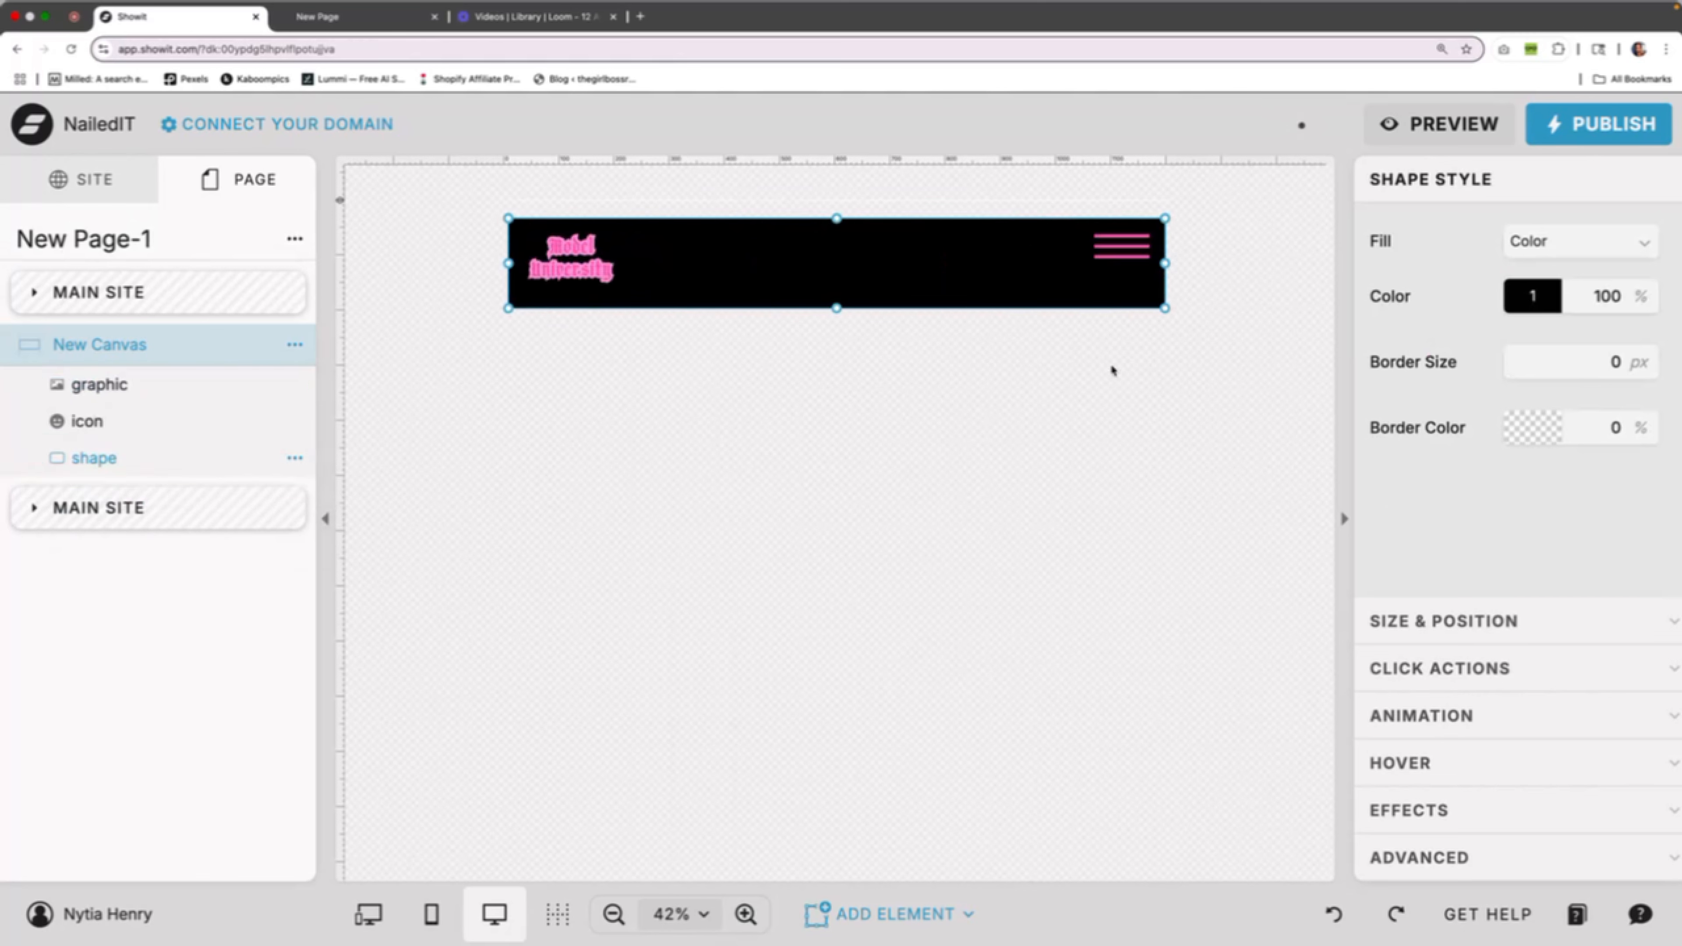
# Reposition the menu icon and the logo so both sit vertically centered within the header bar
pyautogui.click(1125, 248)
pyautogui.moveTo(1119, 247); pyautogui.dragTo(1102, 266)
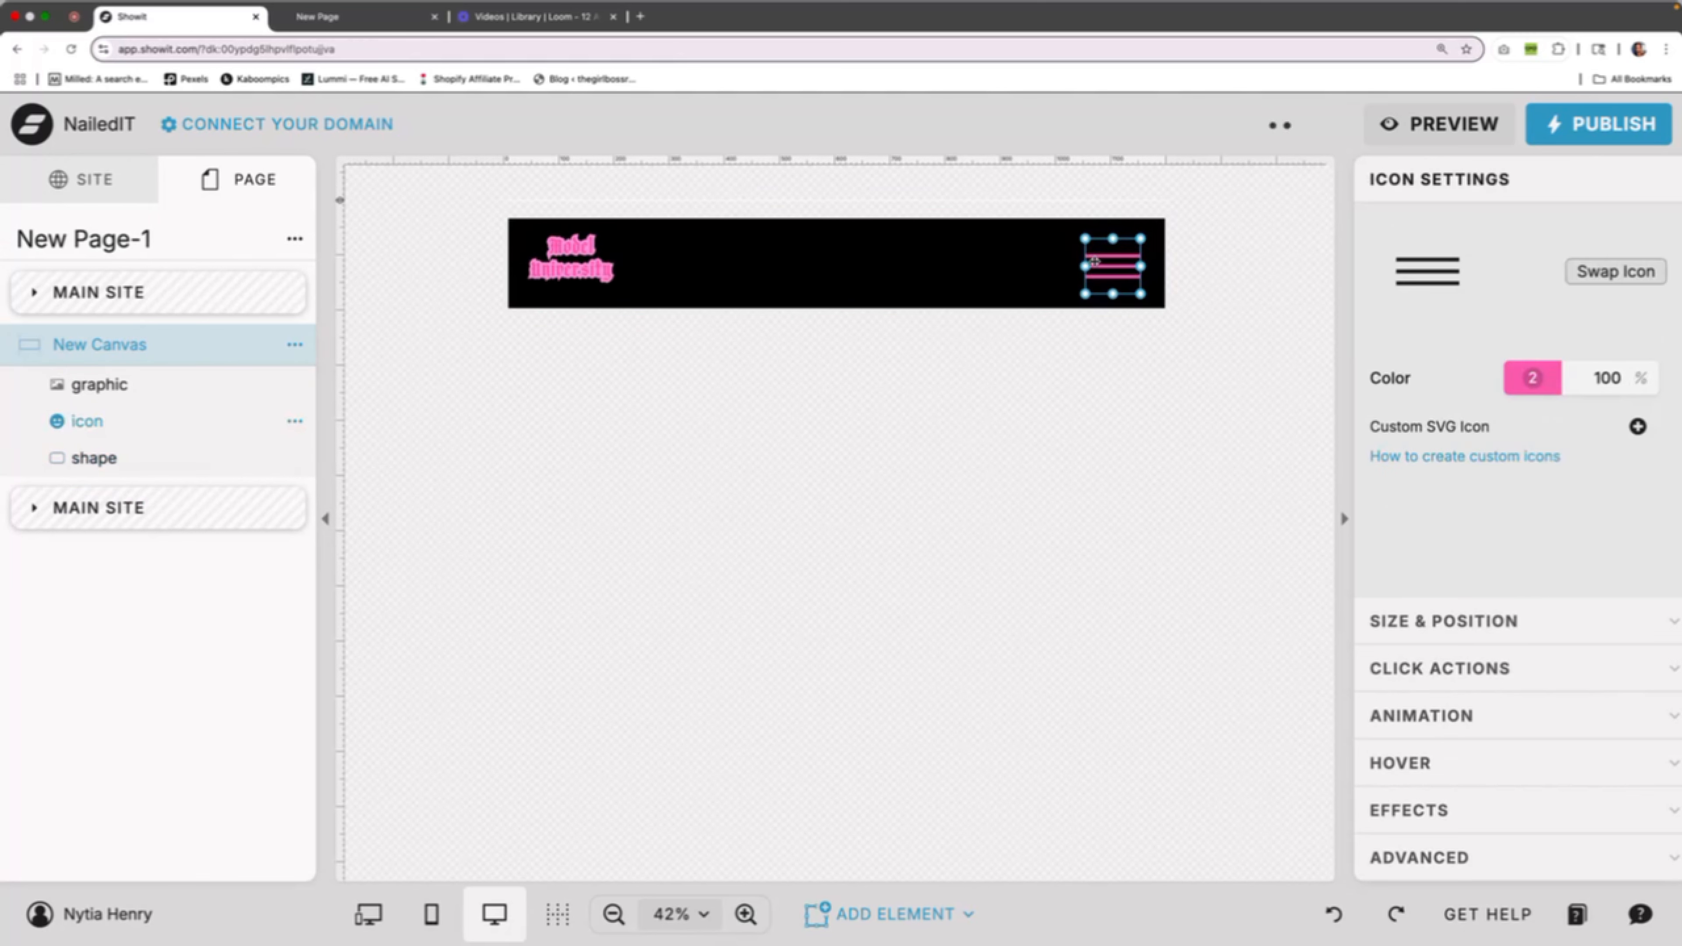
pyautogui.click(567, 250)
# Fill the header rectangle with pale pink palette color 3 and nudge the menu icon slightly
pyautogui.click(863, 252)
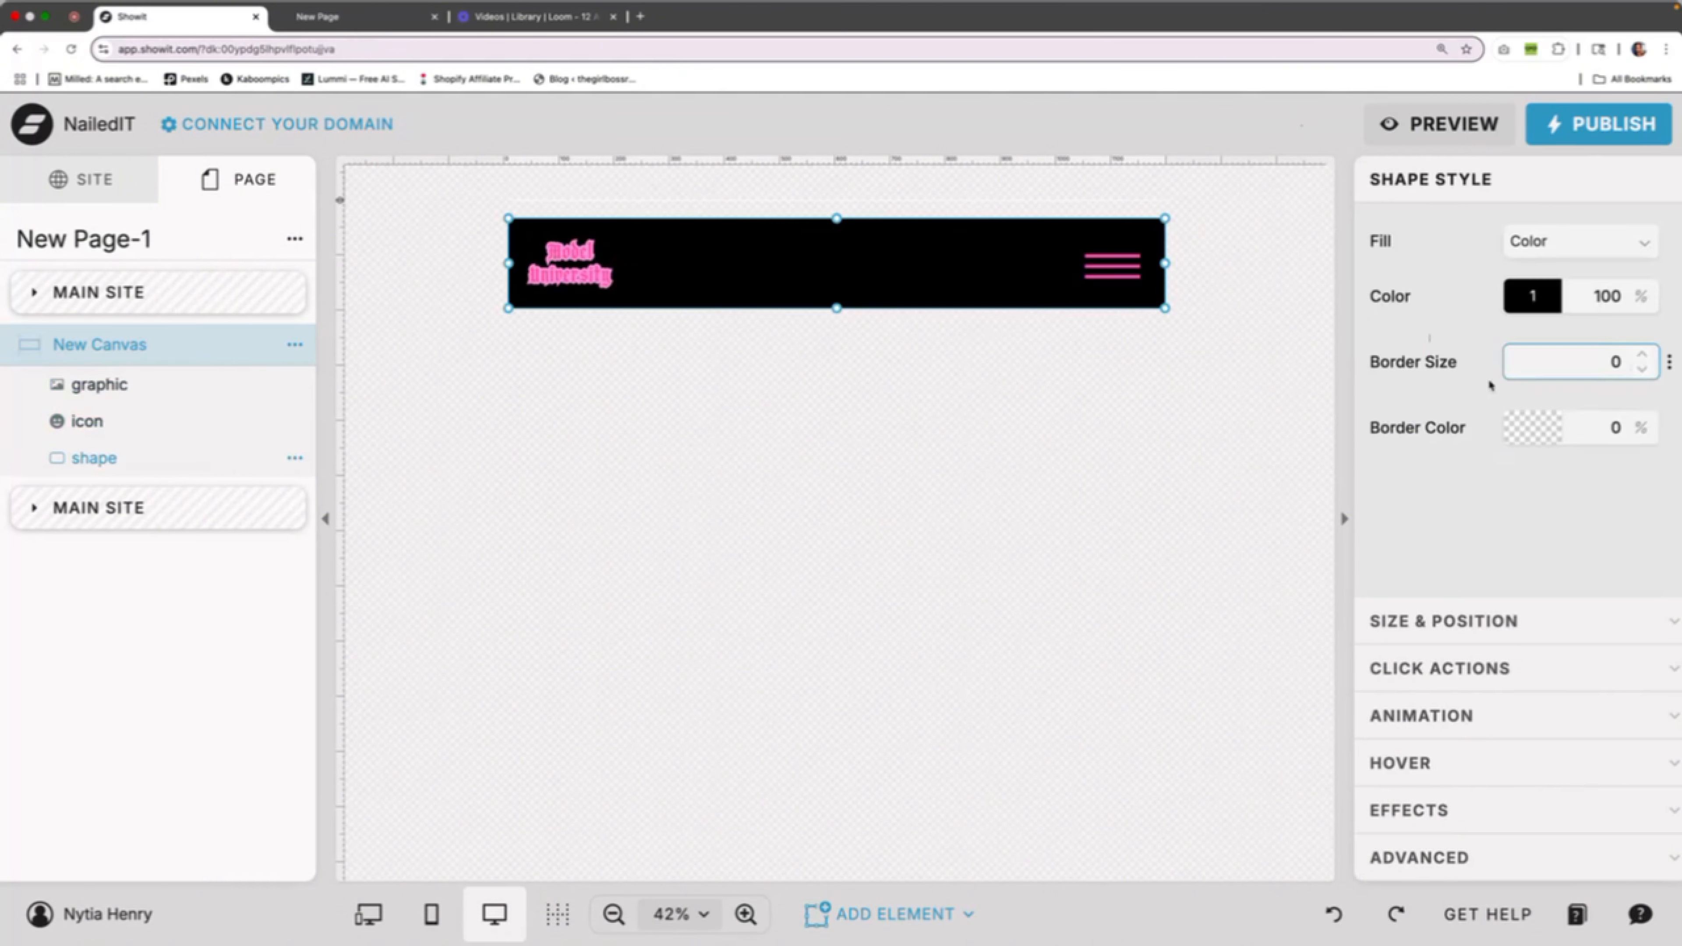
pyautogui.click(1522, 295)
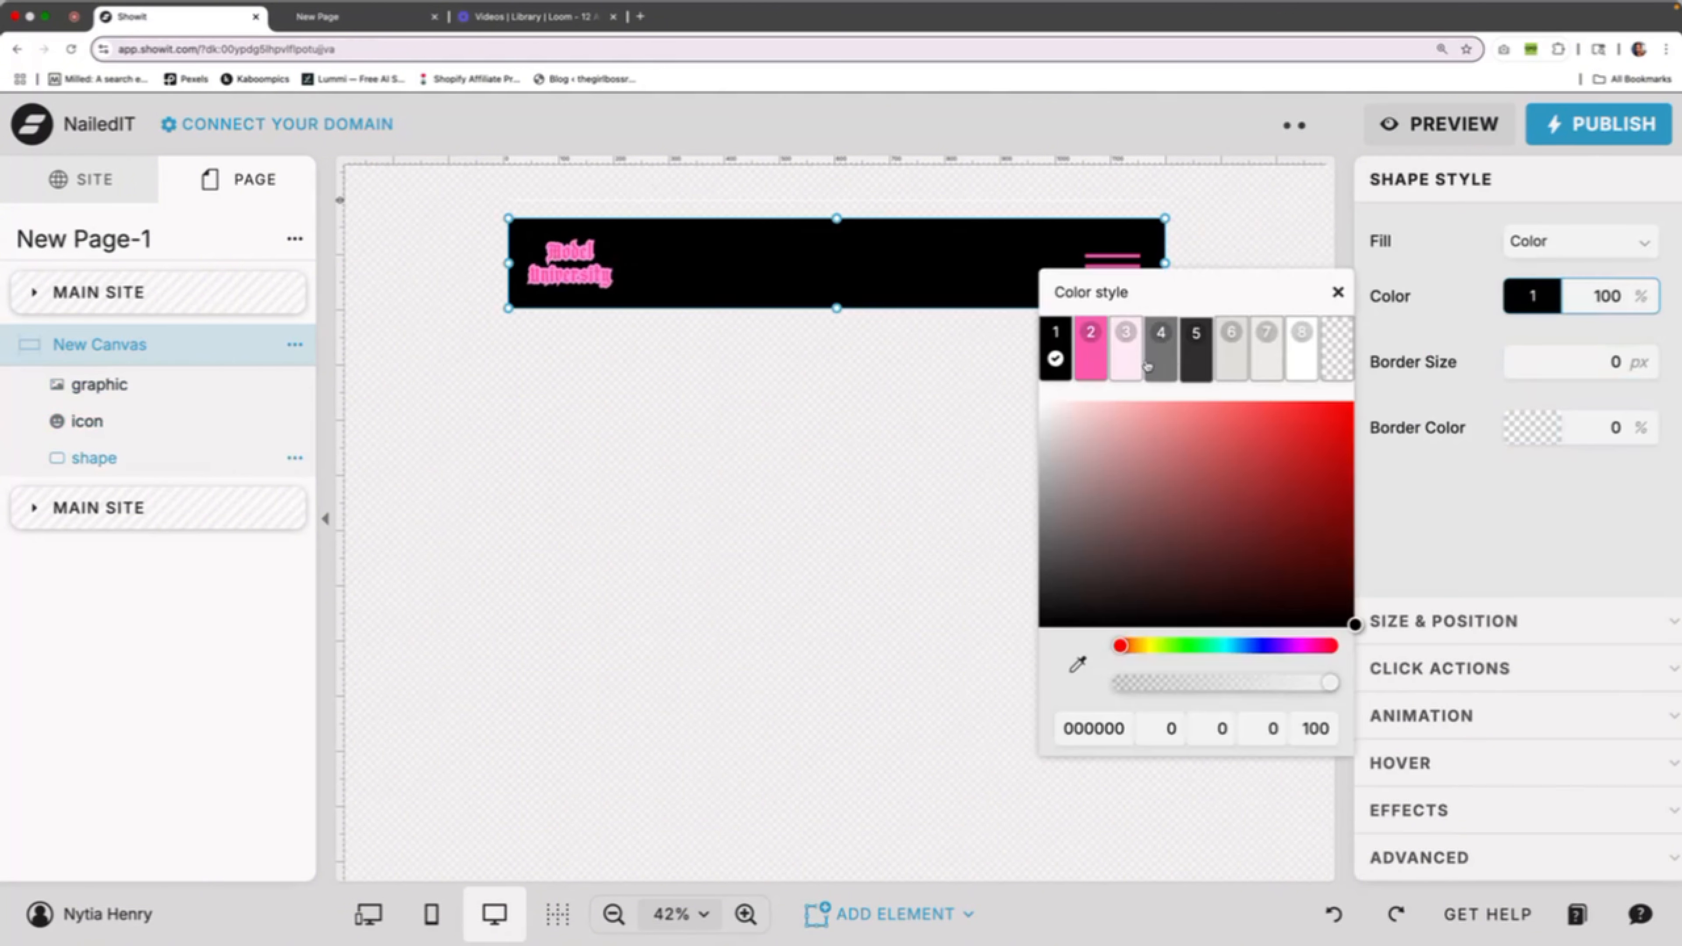
pyautogui.click(1125, 365)
pyautogui.click(1017, 300)
pyautogui.moveTo(1128, 270); pyautogui.dragTo(1123, 264)
pyautogui.click(1042, 275)
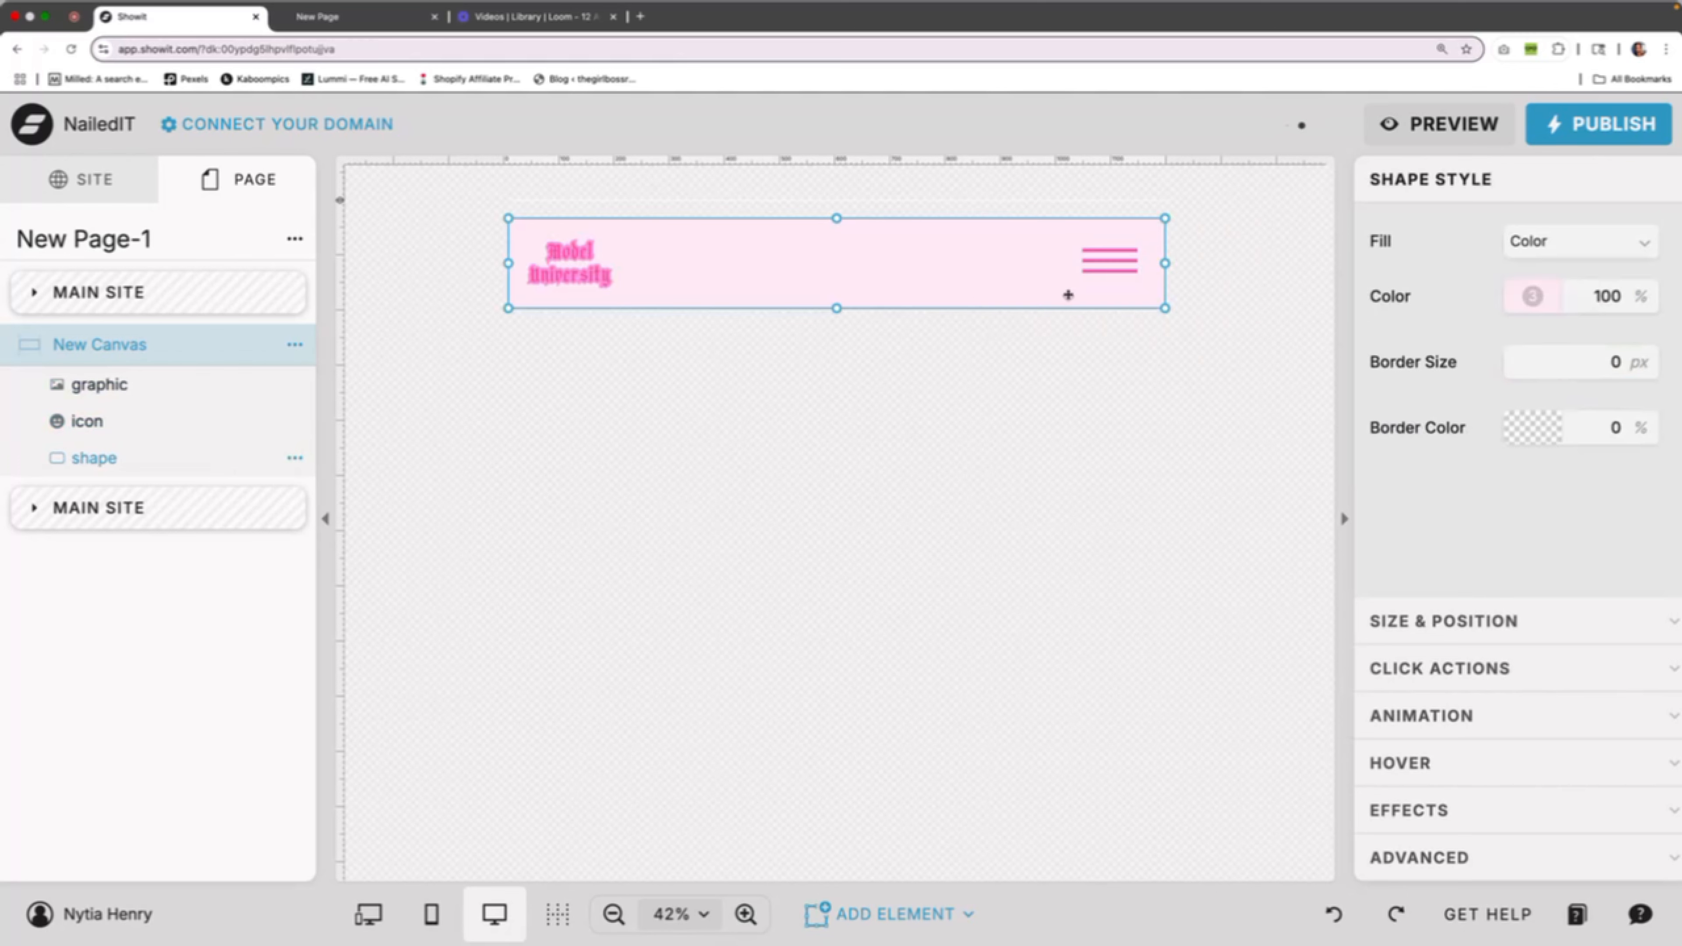
# Give the header rectangle rounded corners with a radius of 80 px
pyautogui.click(1468, 810)
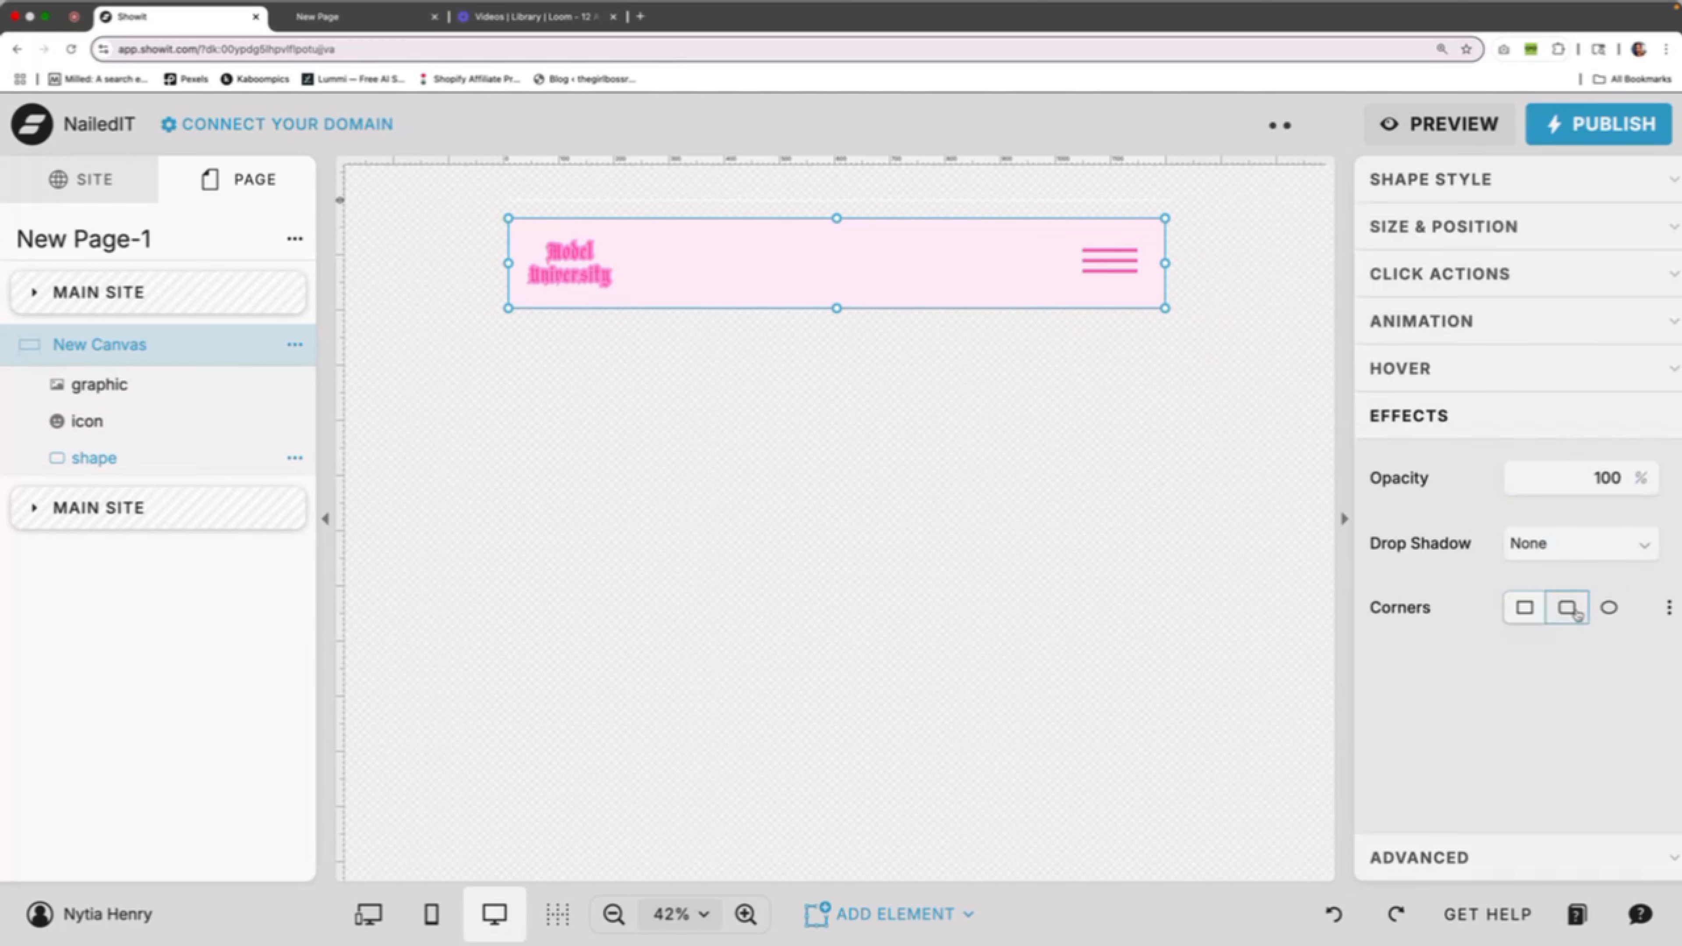
pyautogui.click(1609, 607)
pyautogui.click(1622, 655)
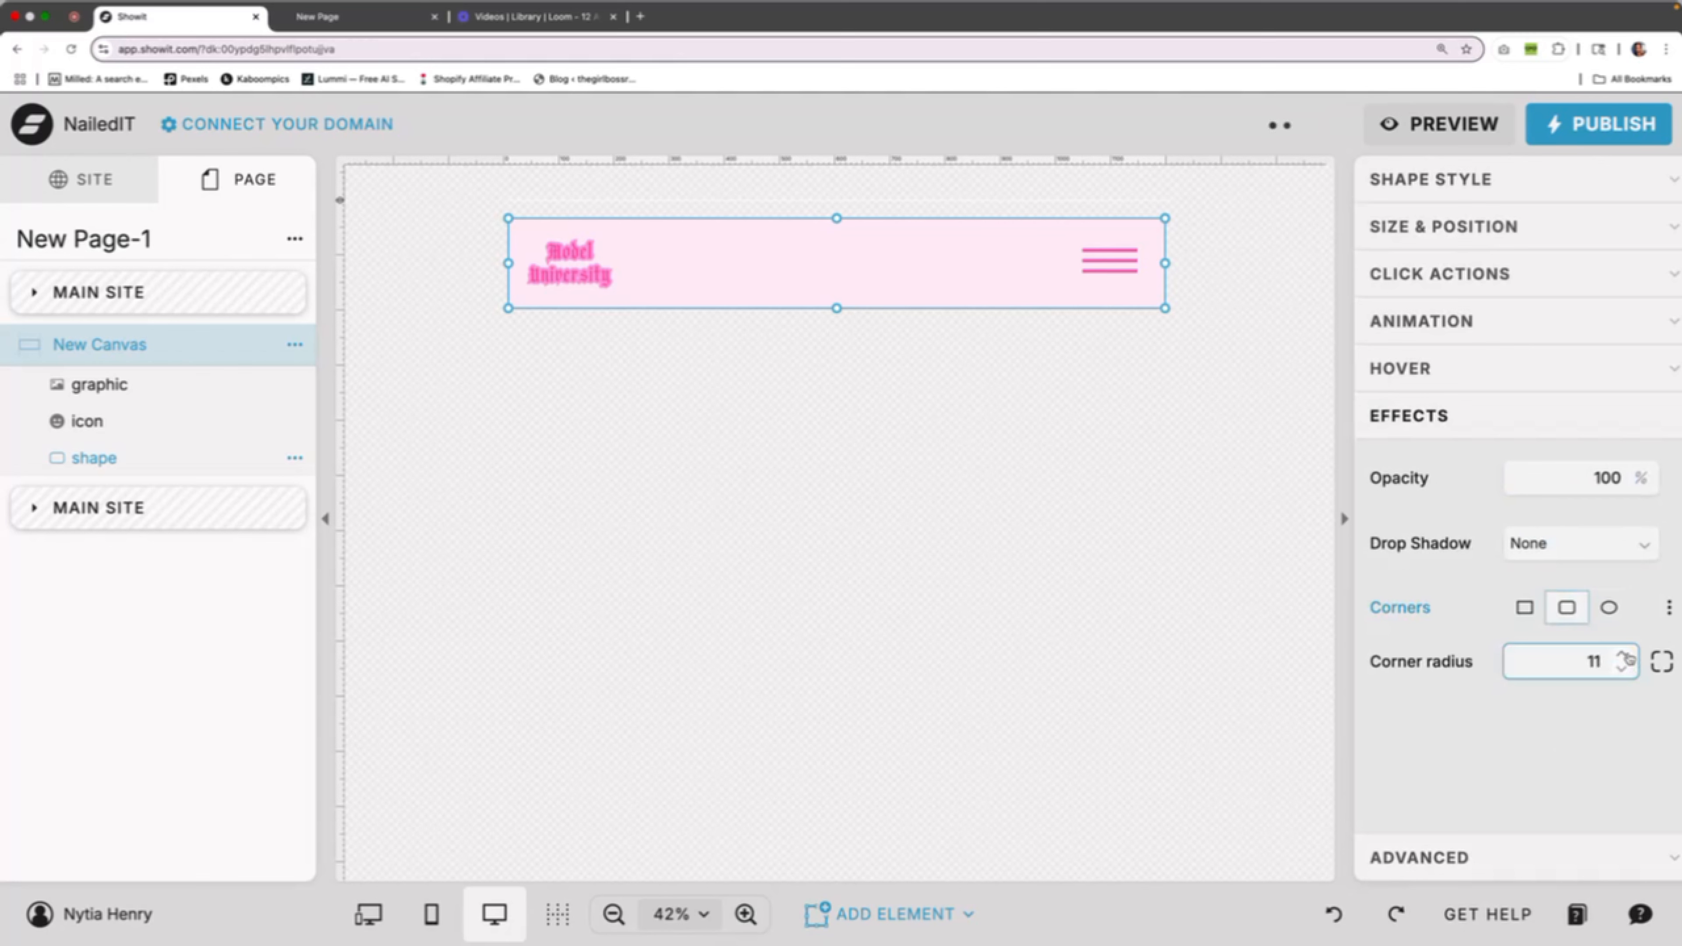
pyautogui.click(1623, 655)
pyautogui.click(1623, 655)
pyautogui.click(1662, 661)
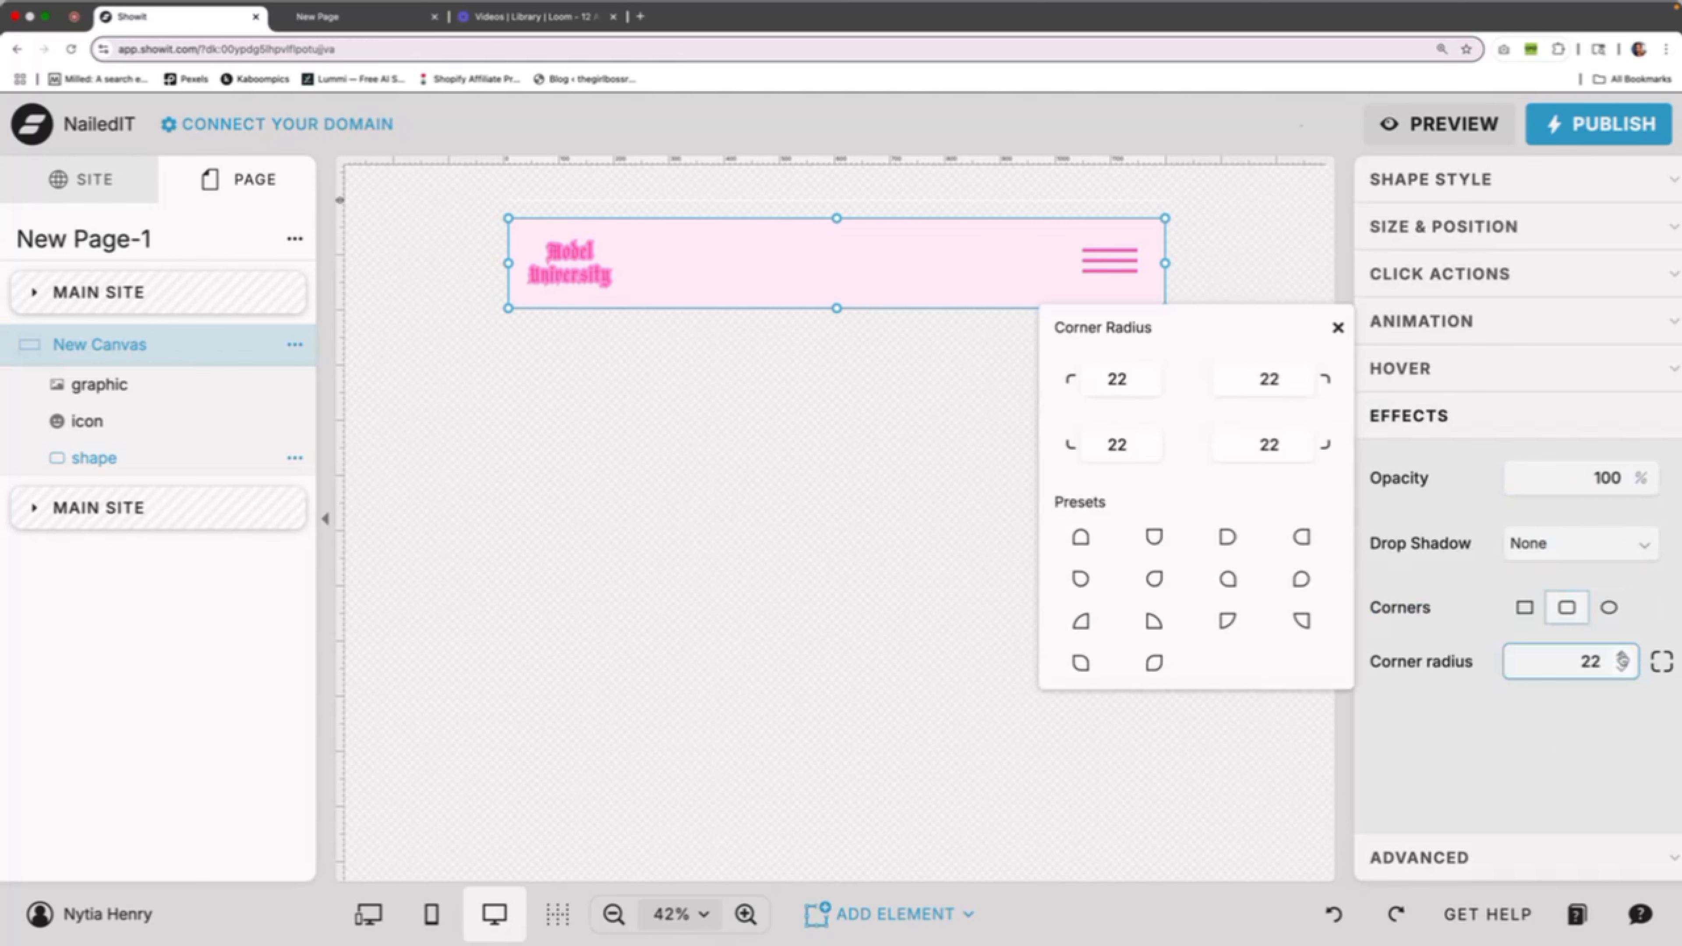
pyautogui.click(1622, 655)
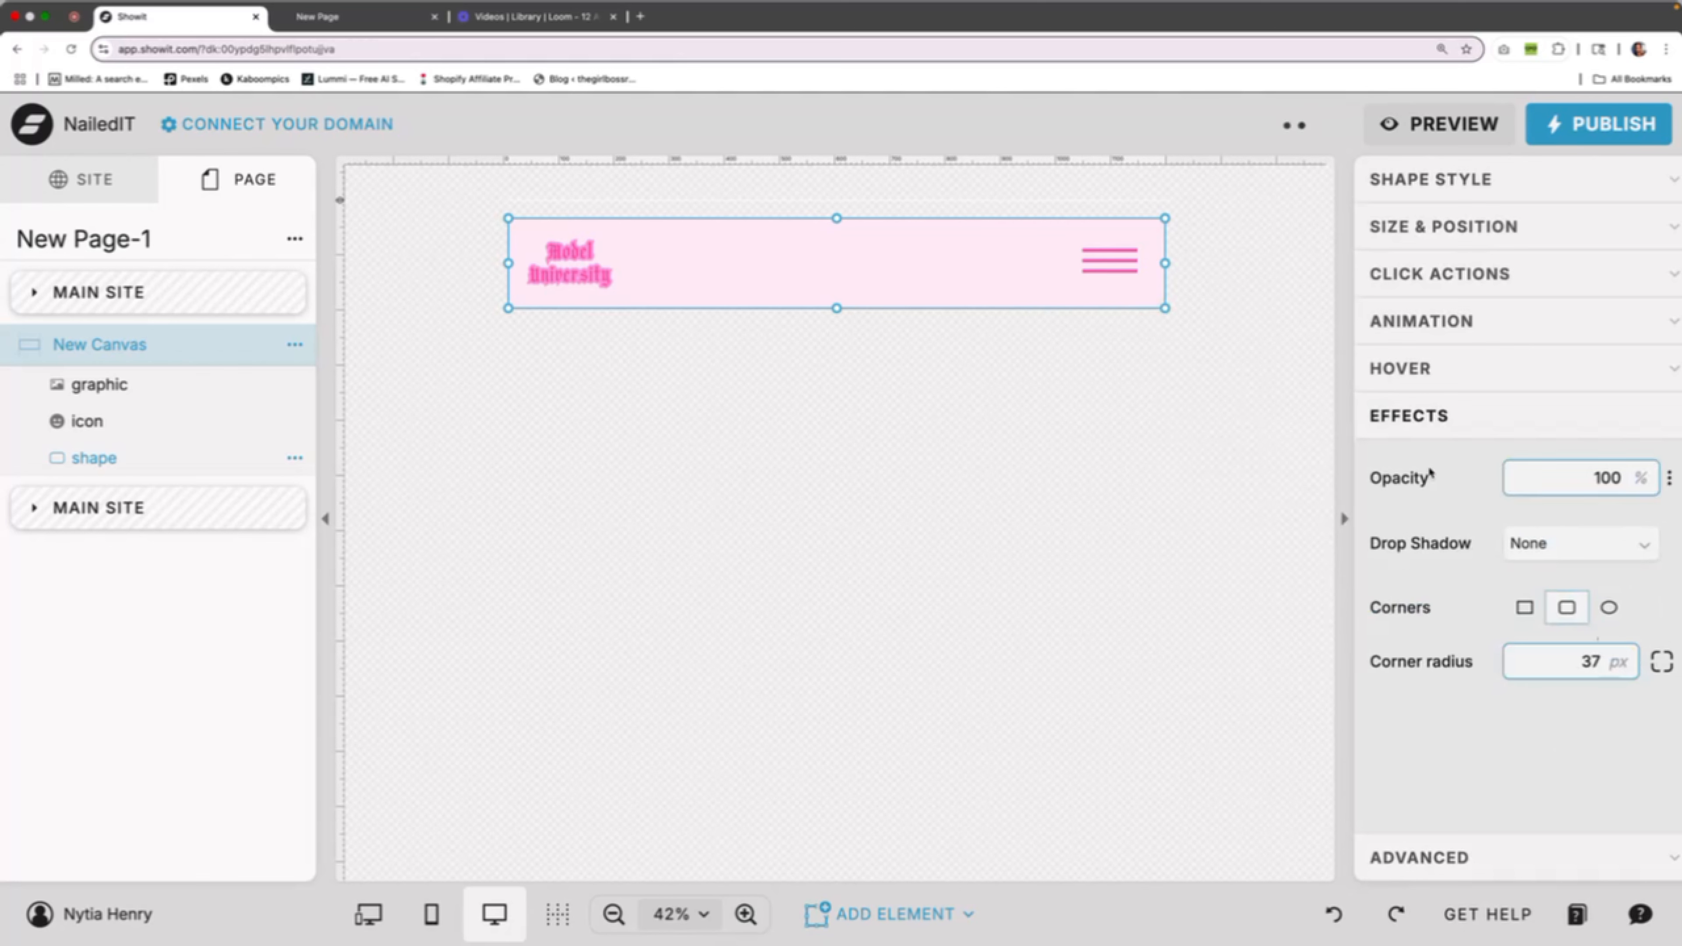
pyautogui.click(1245, 296)
pyautogui.click(977, 290)
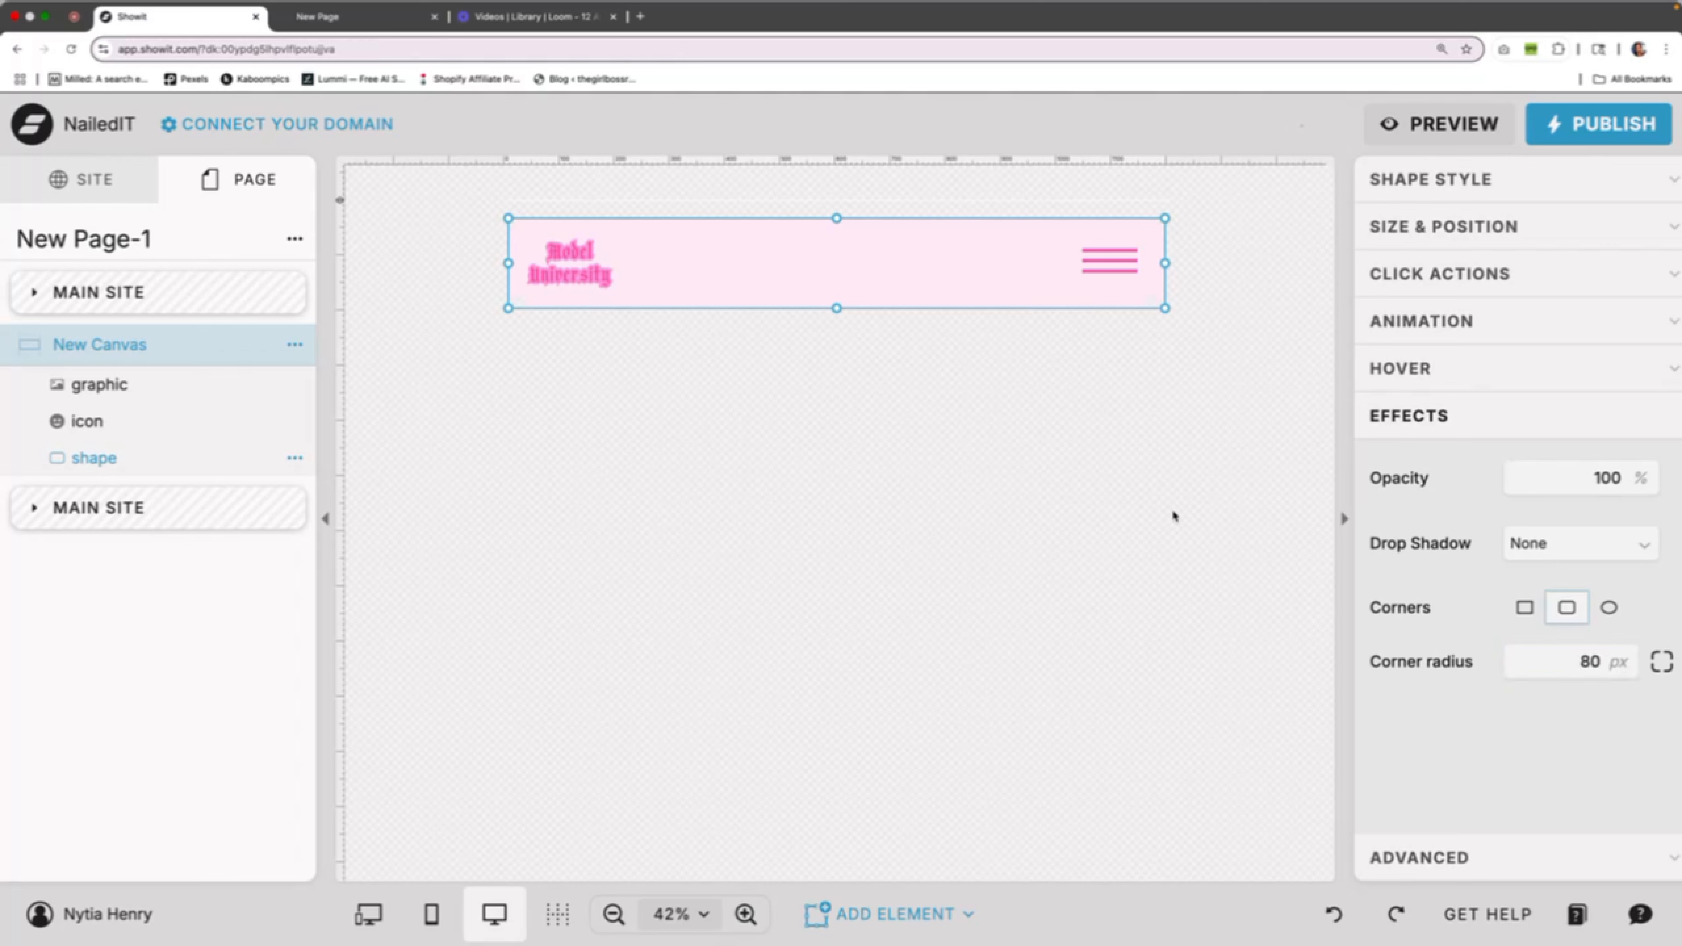
pyautogui.click(1257, 263)
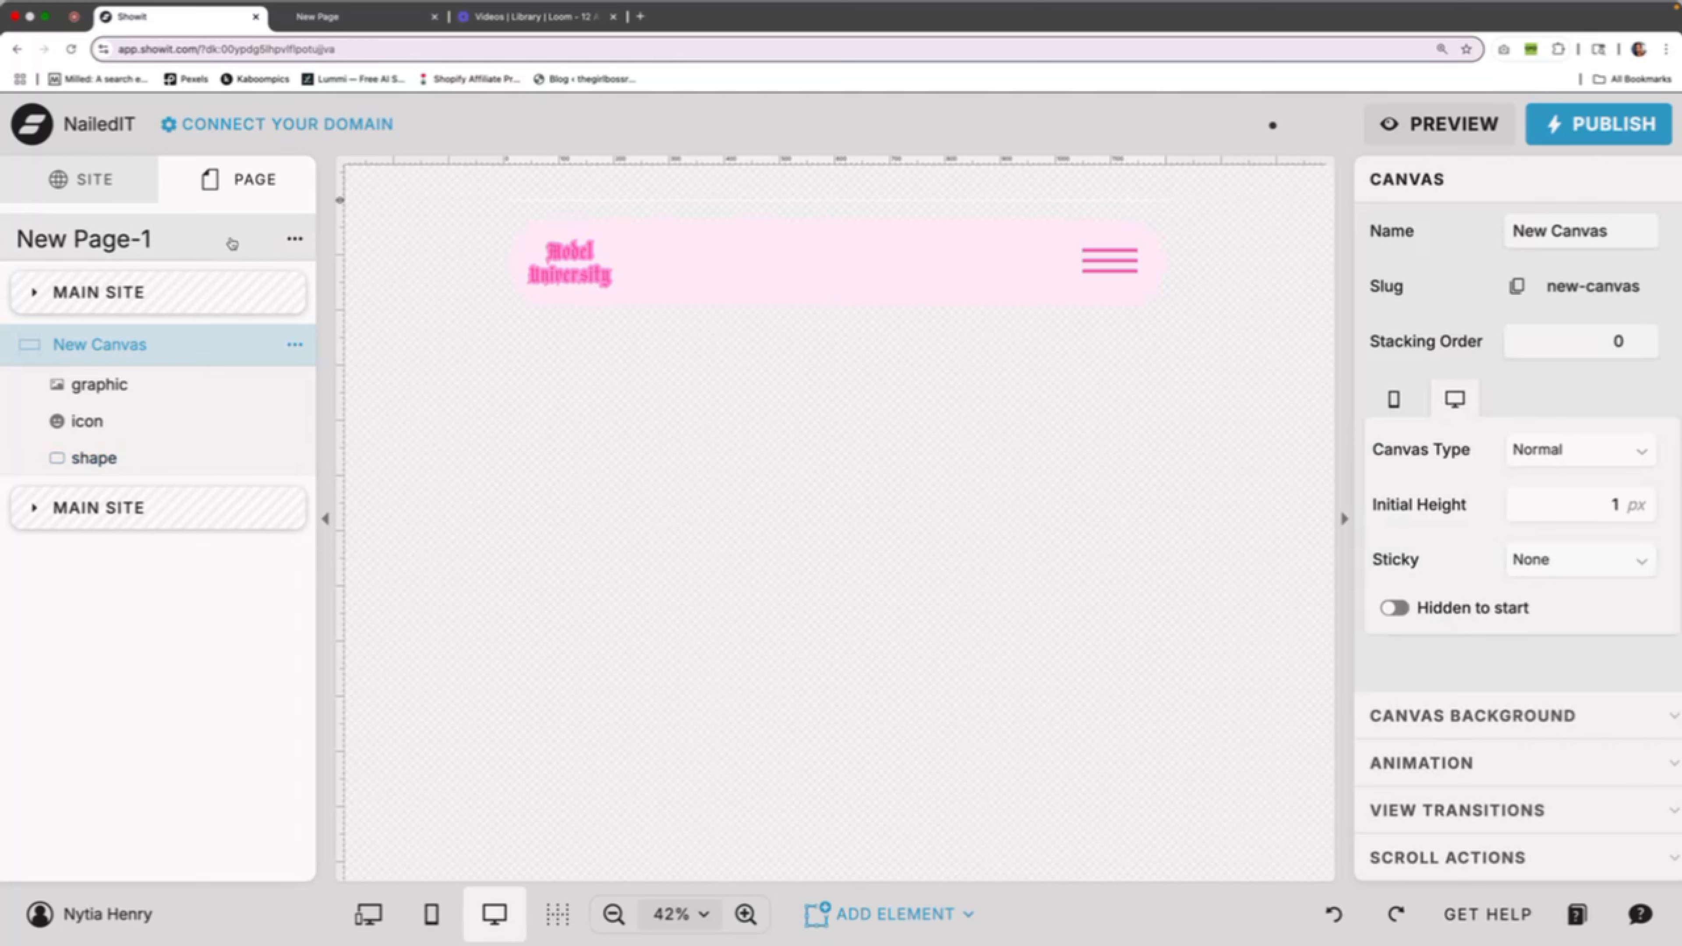
pyautogui.click(294, 239)
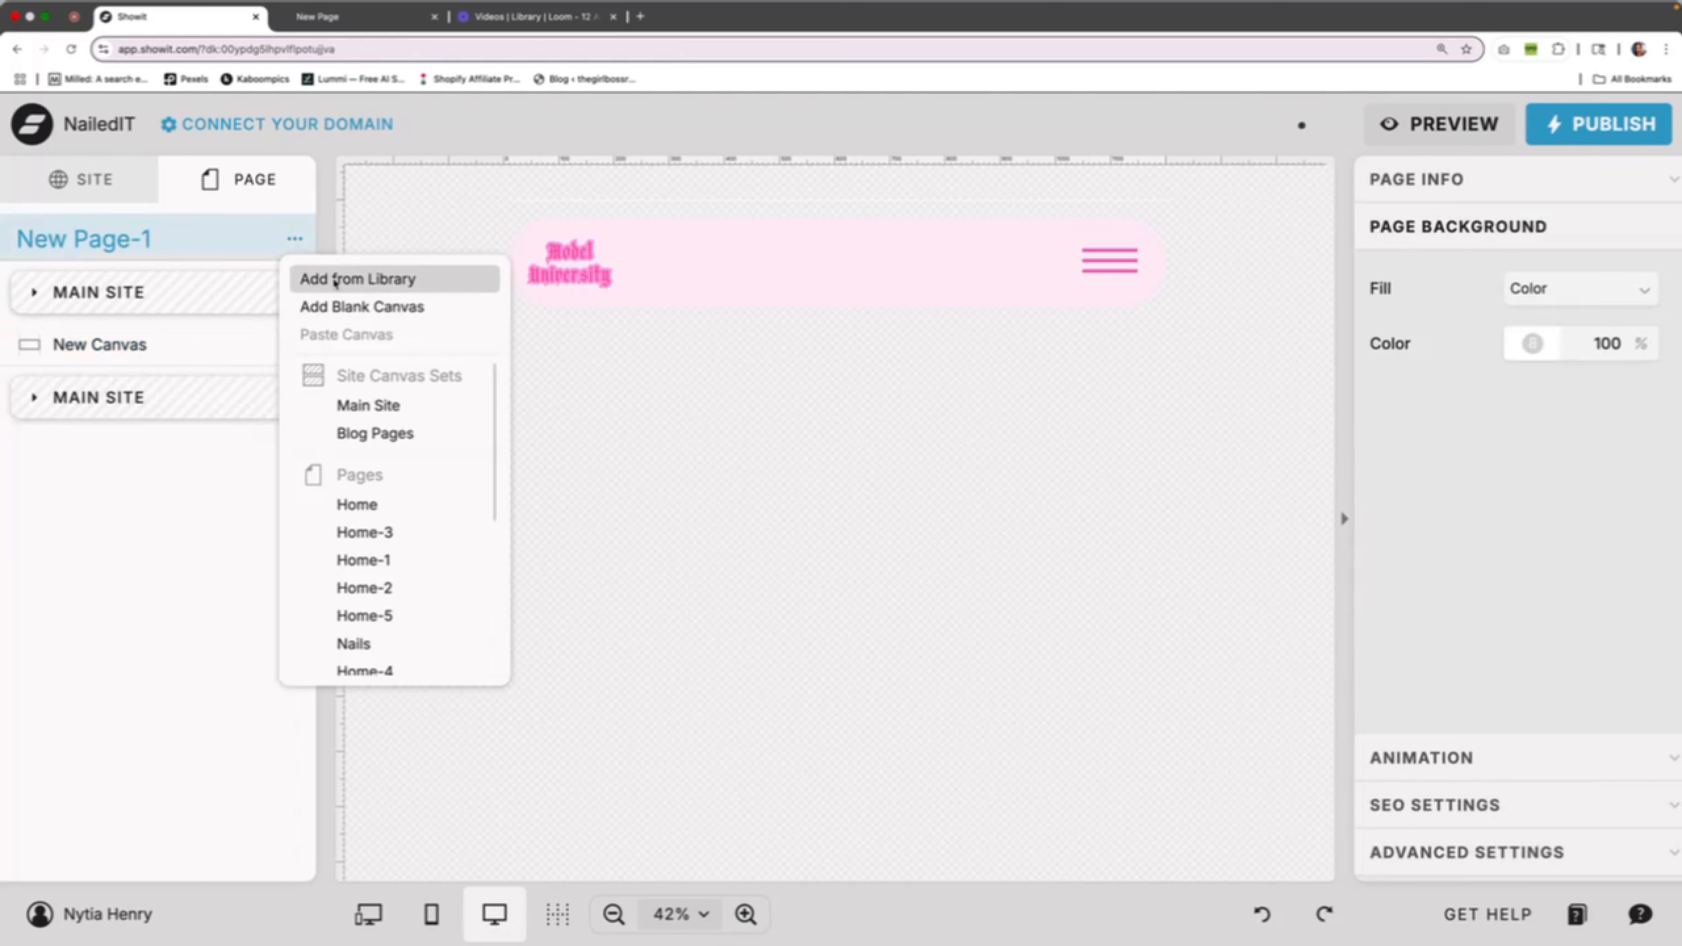
pyautogui.click(340, 307)
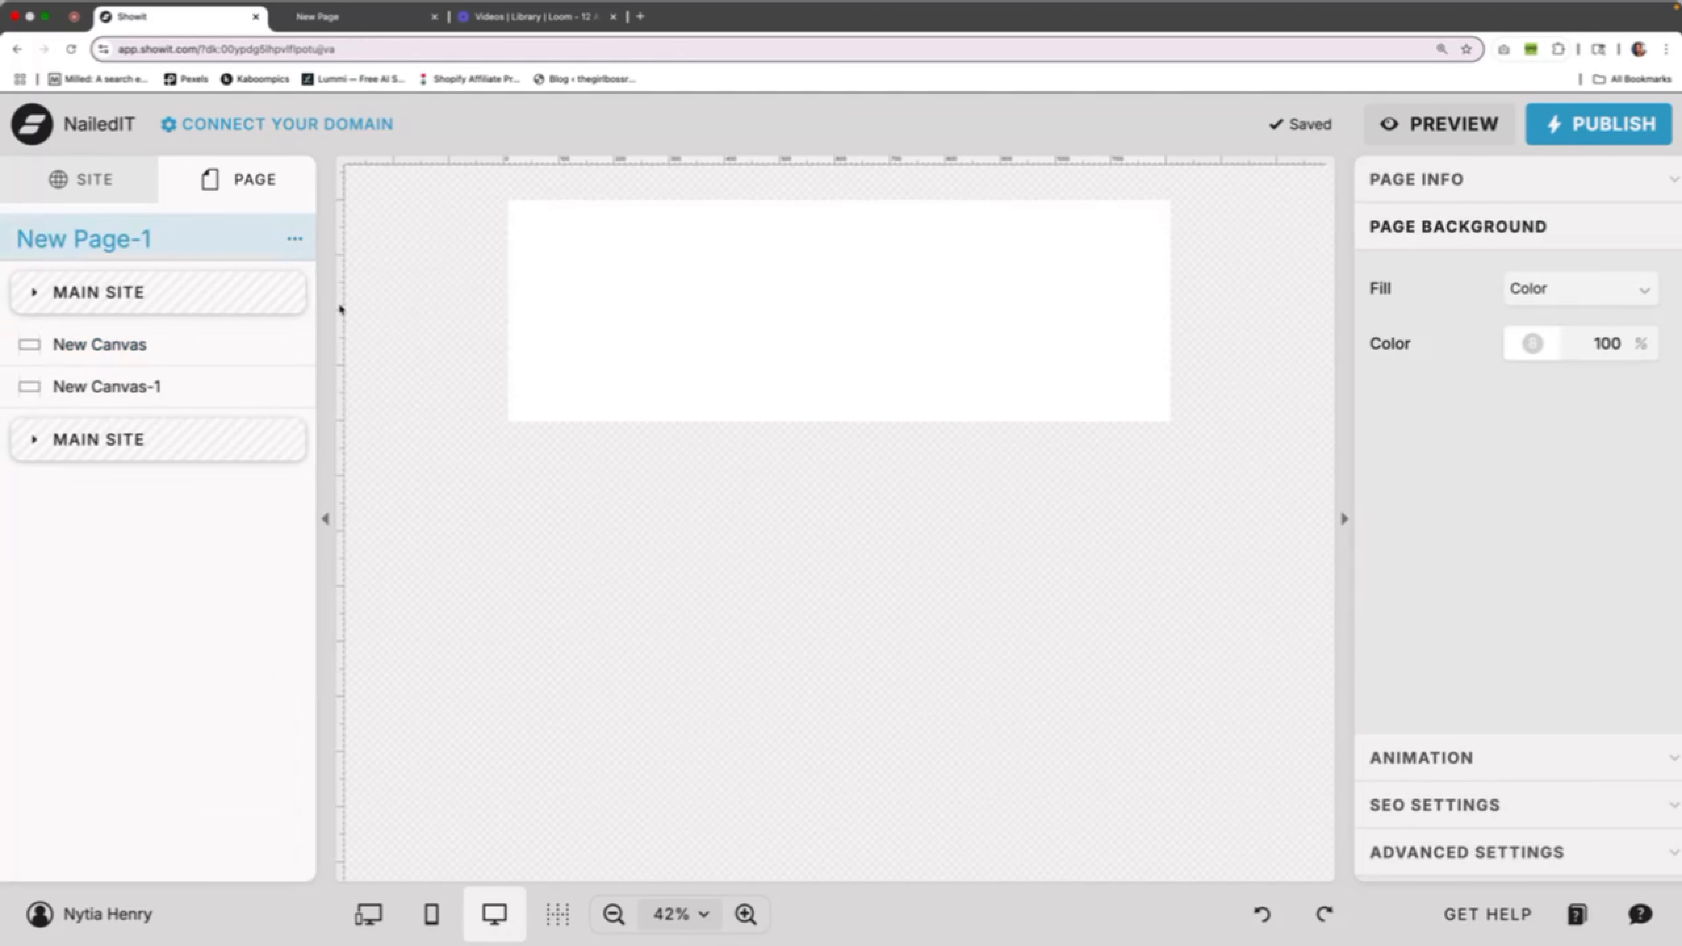
pyautogui.click(1262, 912)
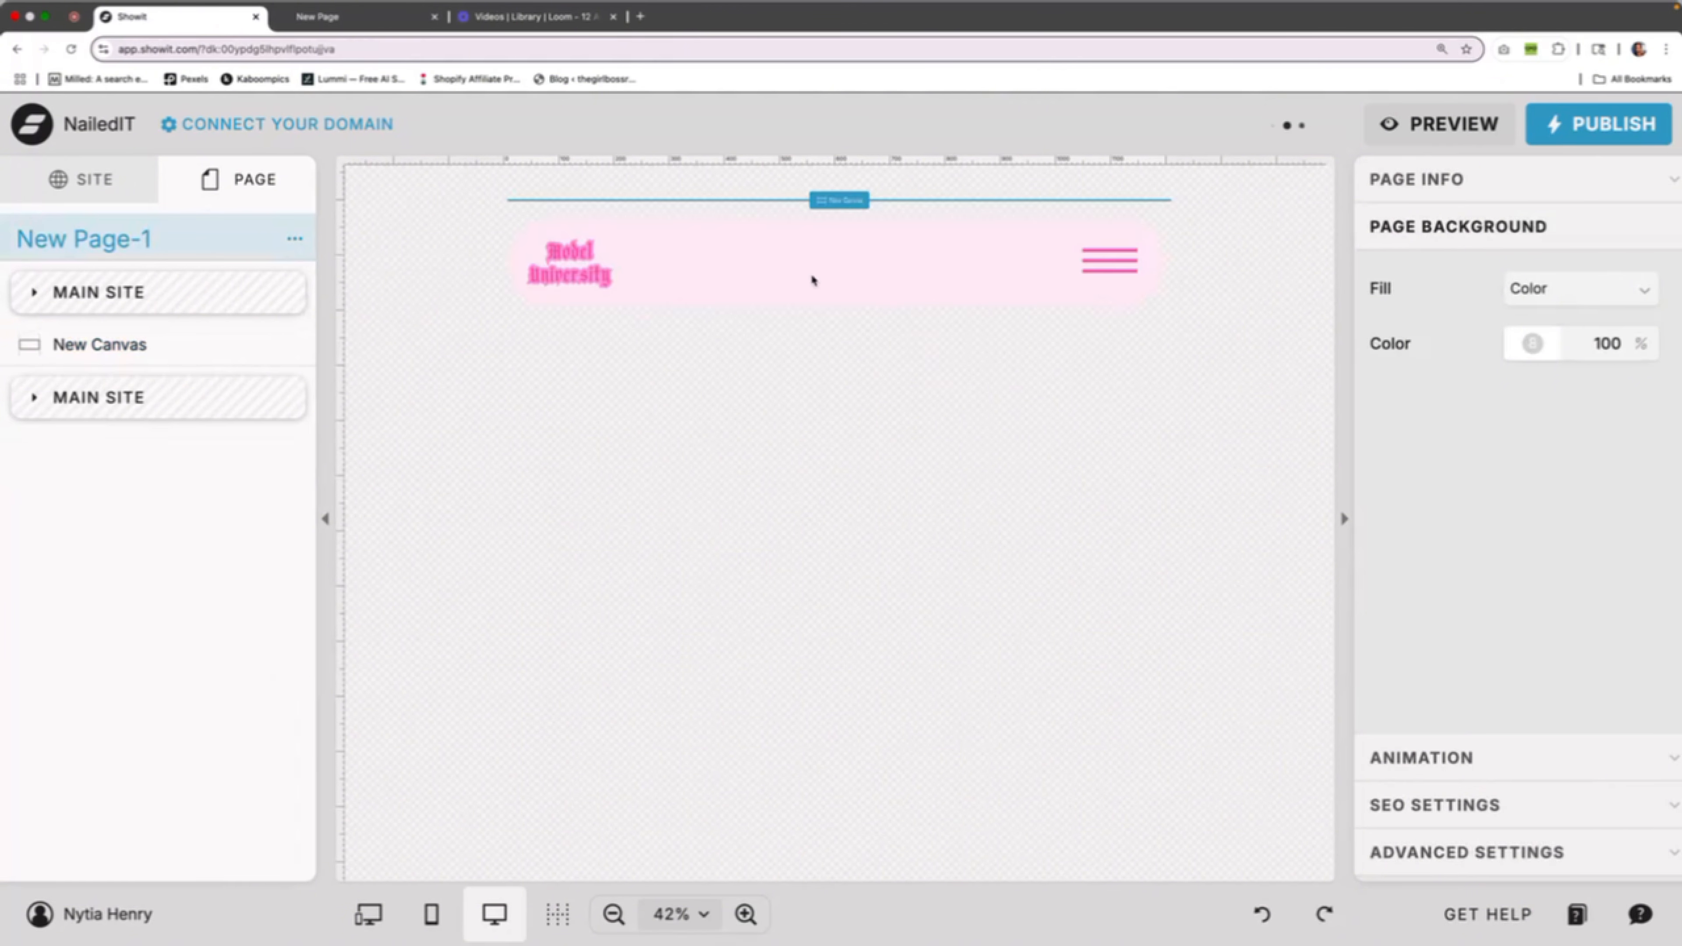
# Set the header canvas's stacking order to 10 and its sticky behavior to Top on Scroll
pyautogui.click(801, 284)
pyautogui.click(1630, 356)
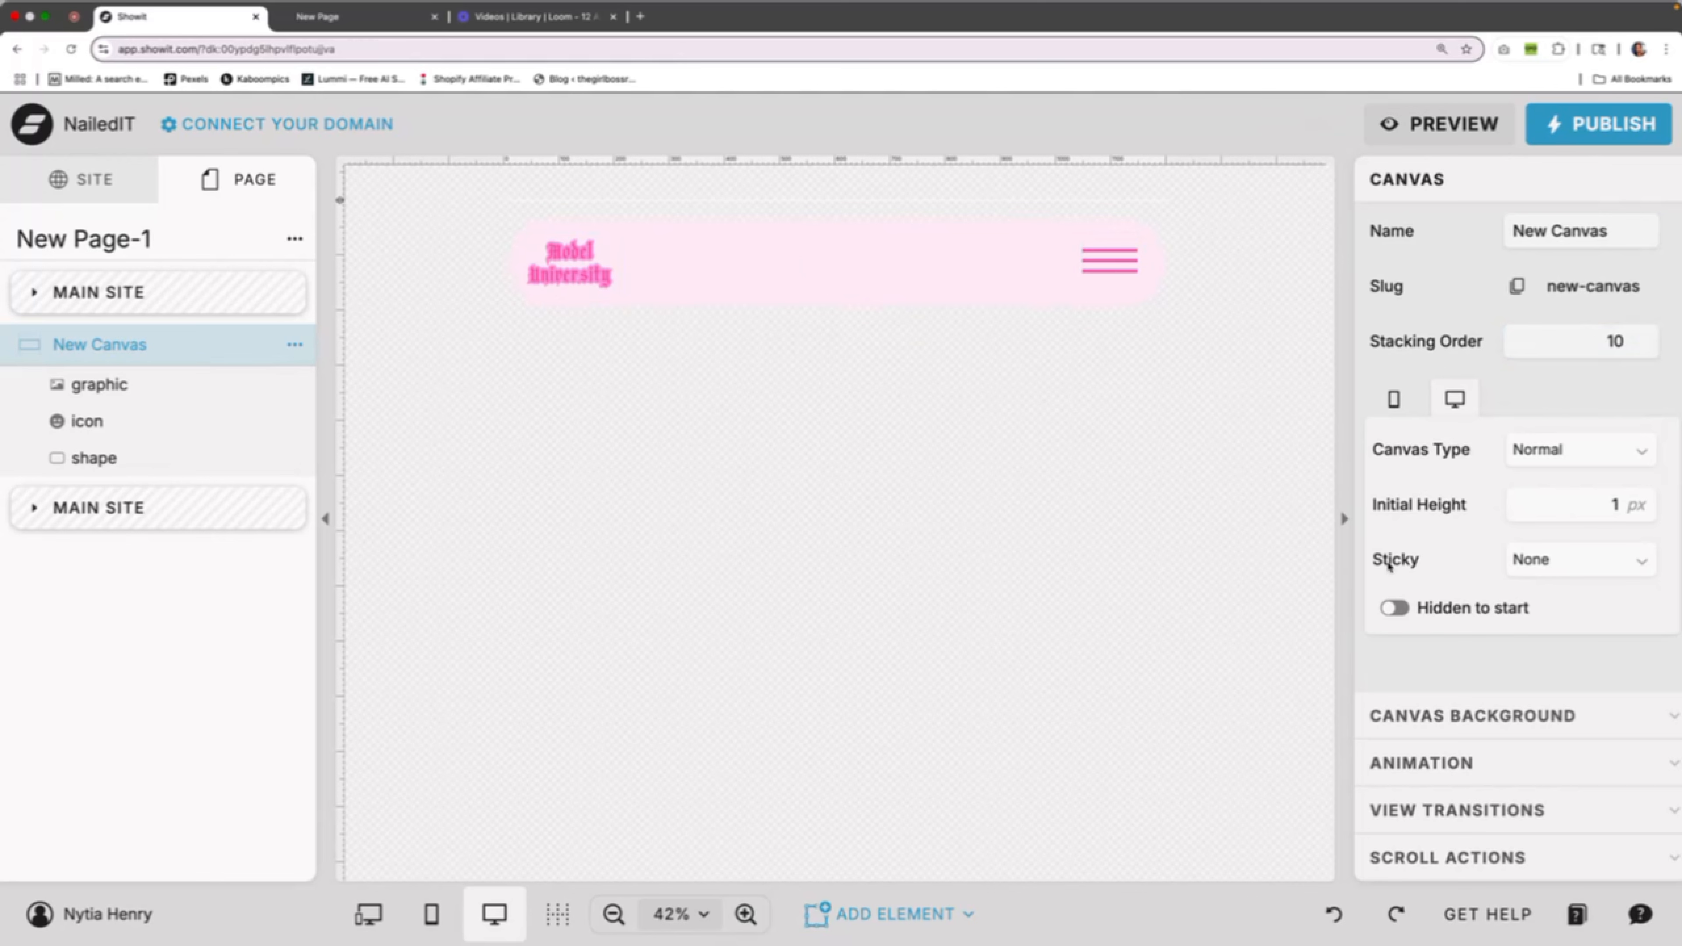
pyautogui.click(1546, 566)
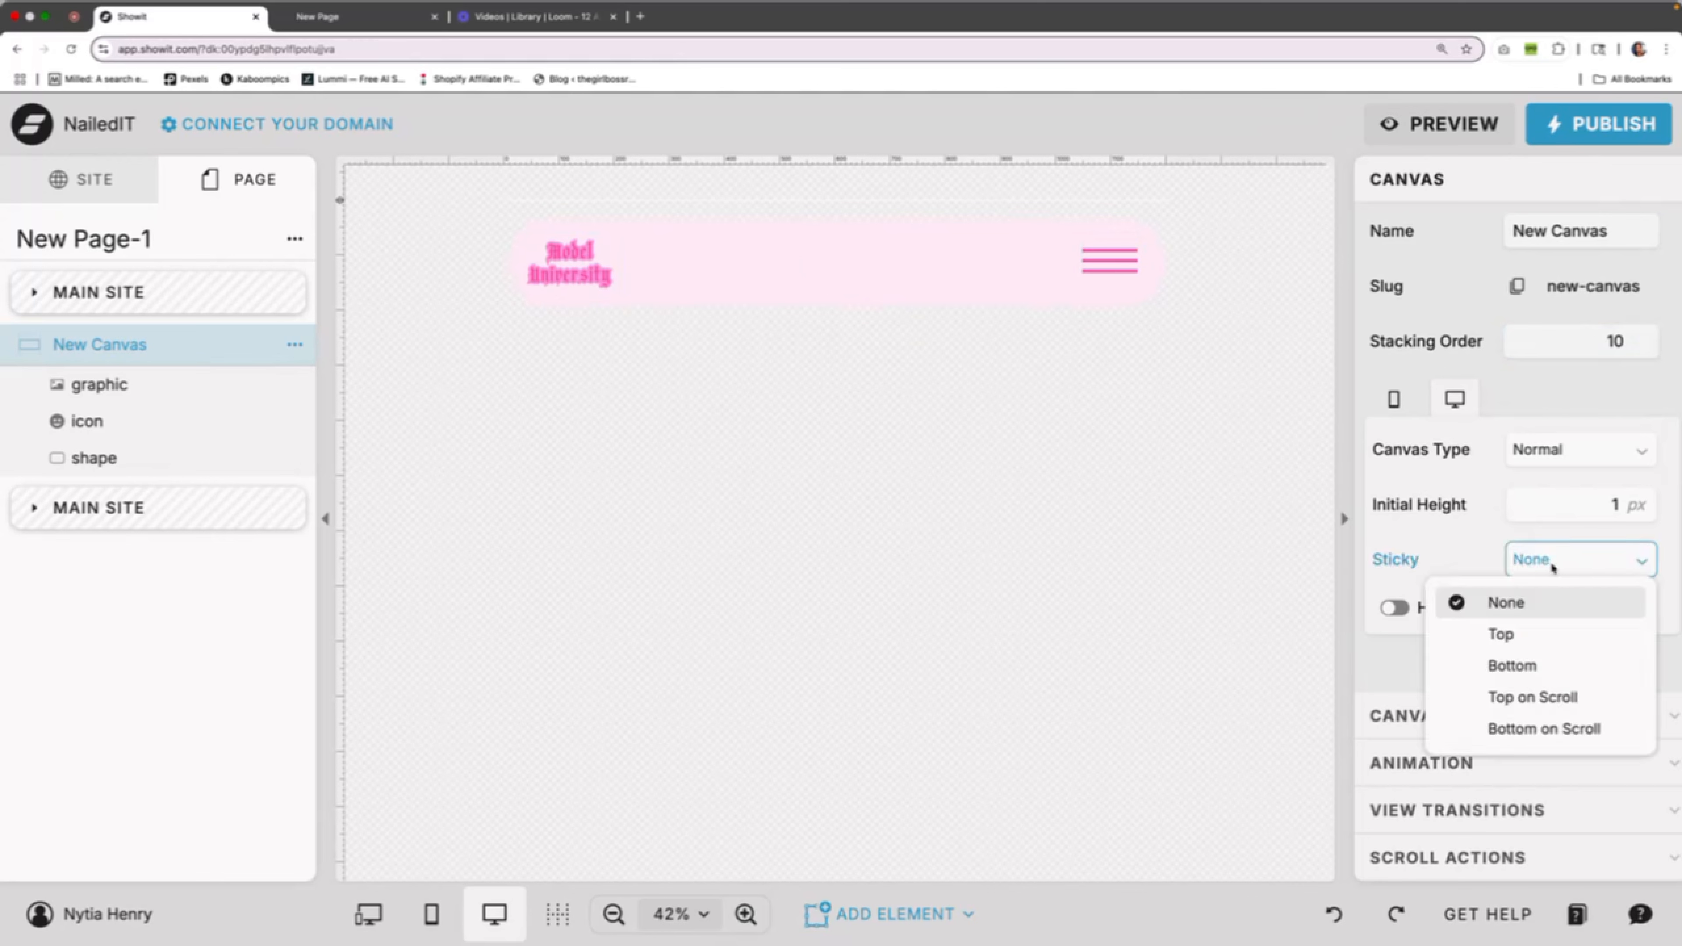
pyautogui.click(1542, 696)
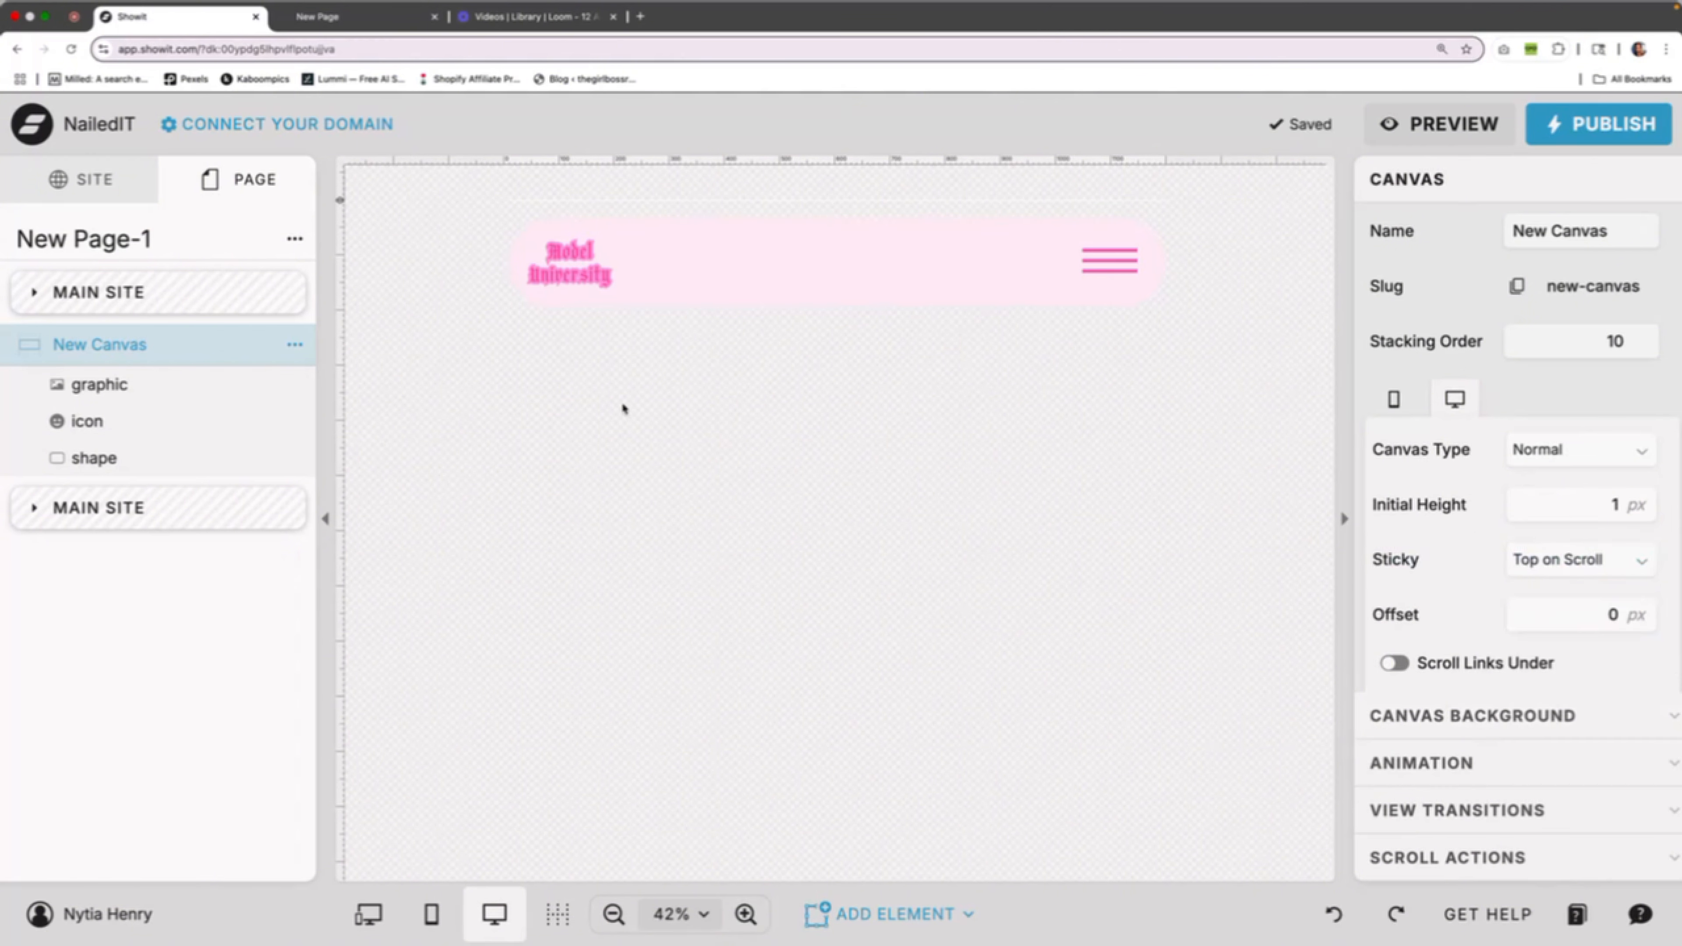
# Open the existing New Page and copy its Call to Action 04 canvas
pyautogui.click(94, 179)
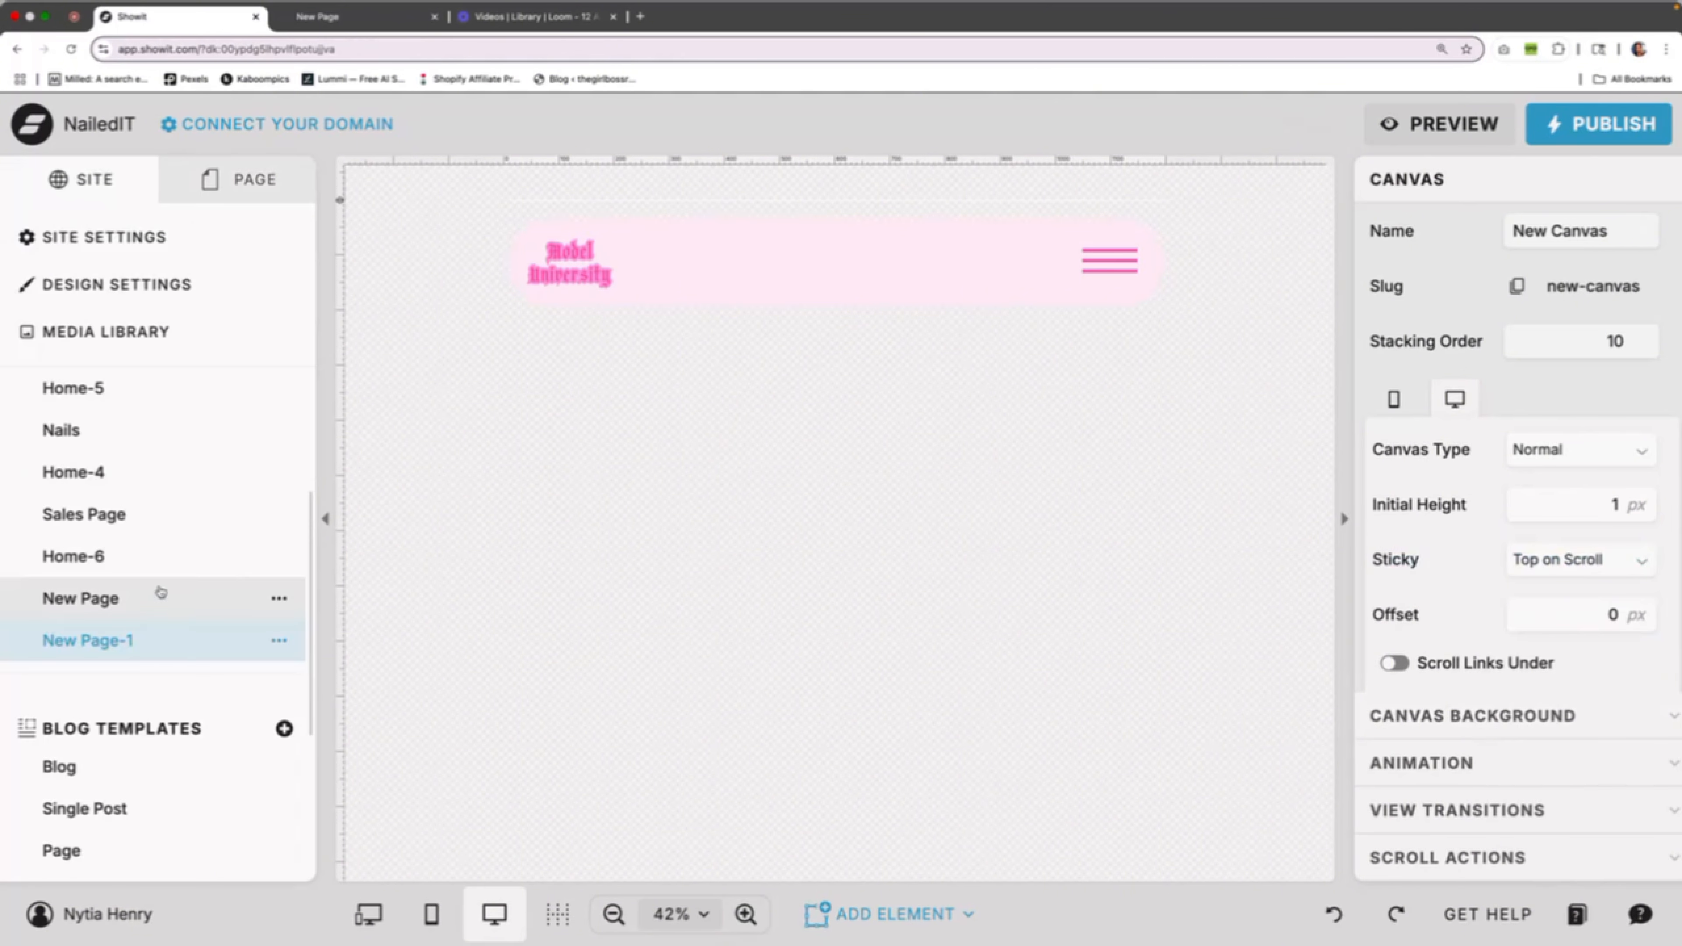
pyautogui.click(240, 193)
pyautogui.click(160, 395)
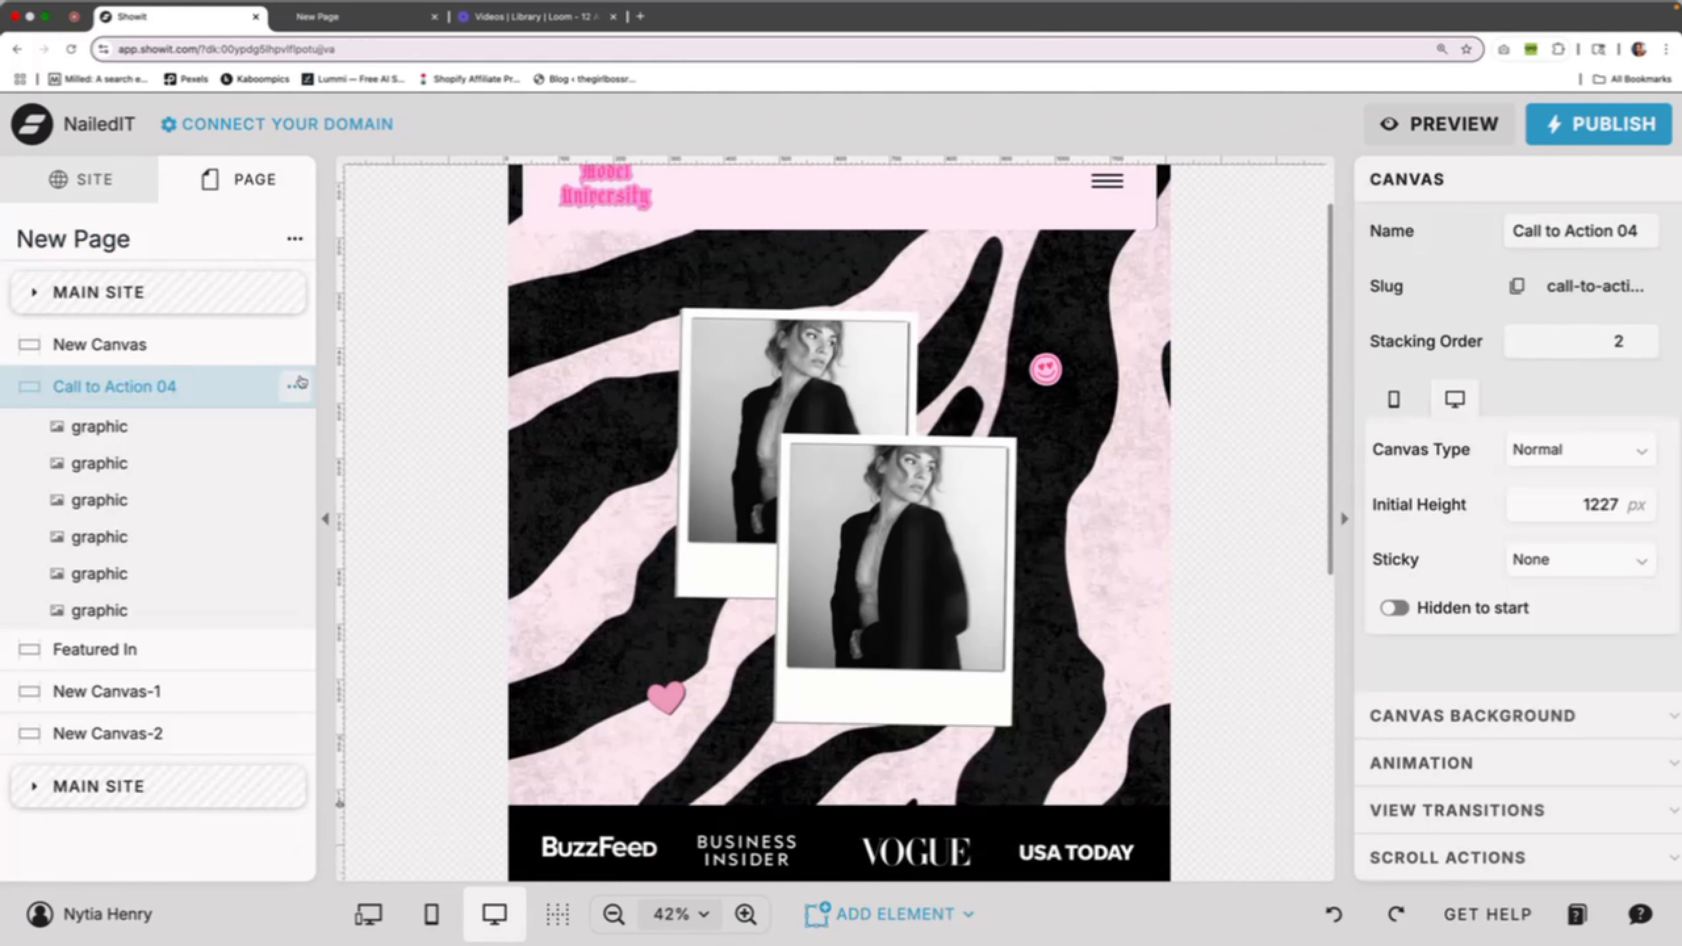
pyautogui.click(295, 386)
pyautogui.click(423, 523)
# Return to New Page-1 and paste the copied Call to Action 04 canvas onto it
pyautogui.click(128, 176)
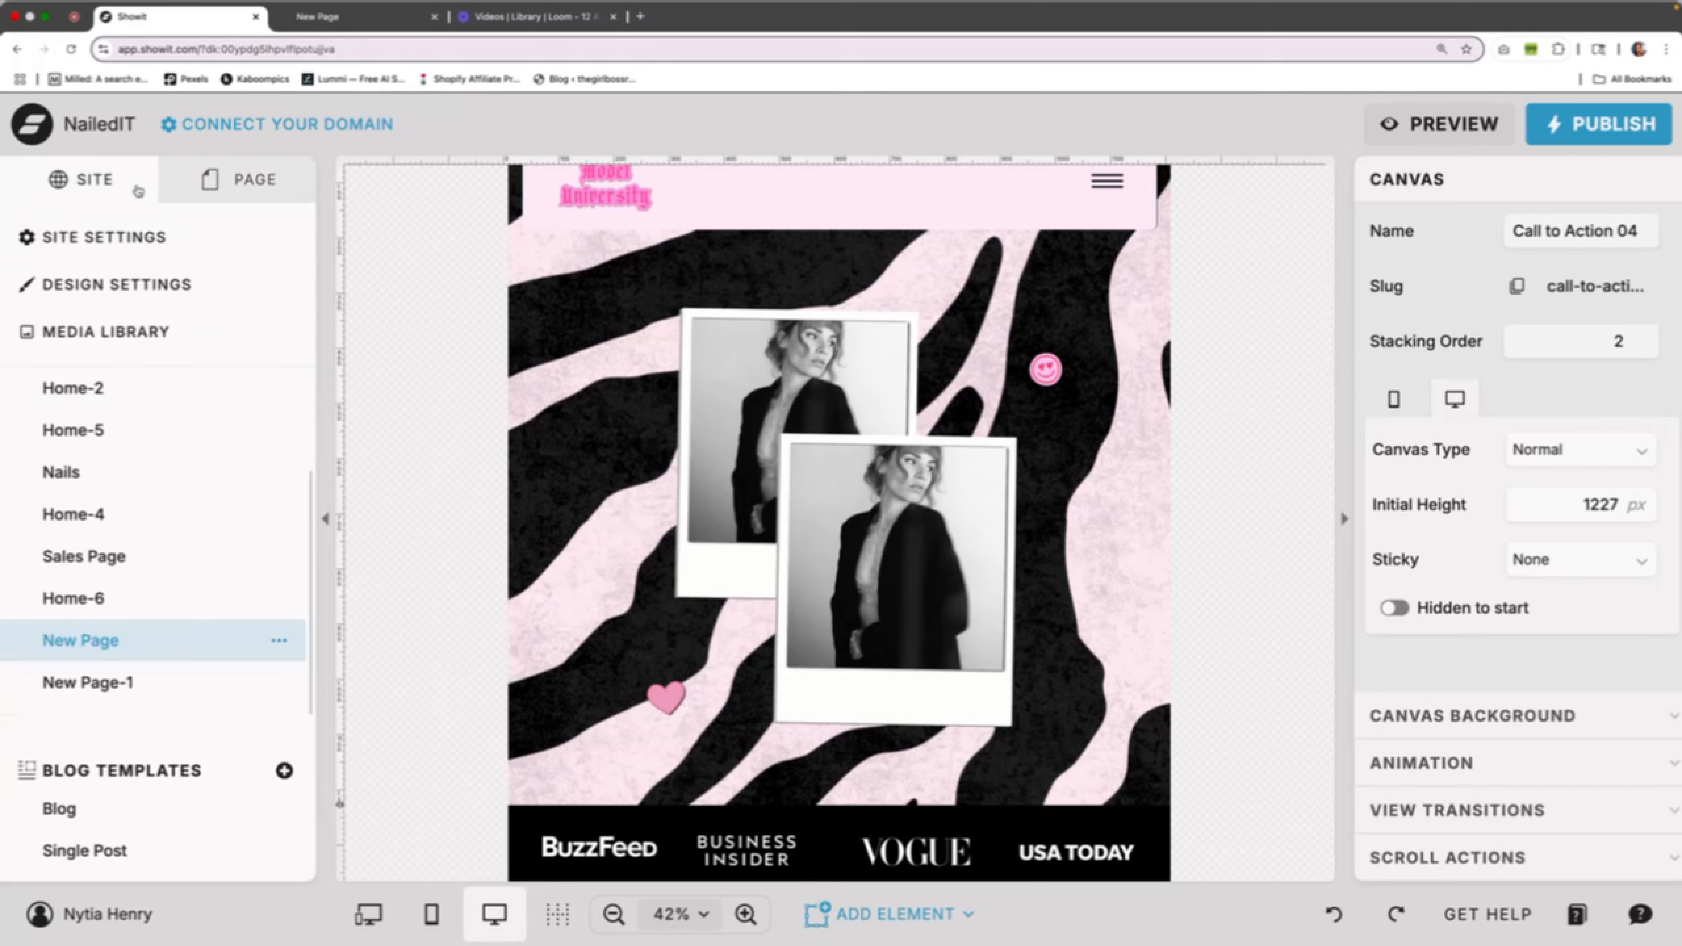
pyautogui.click(199, 682)
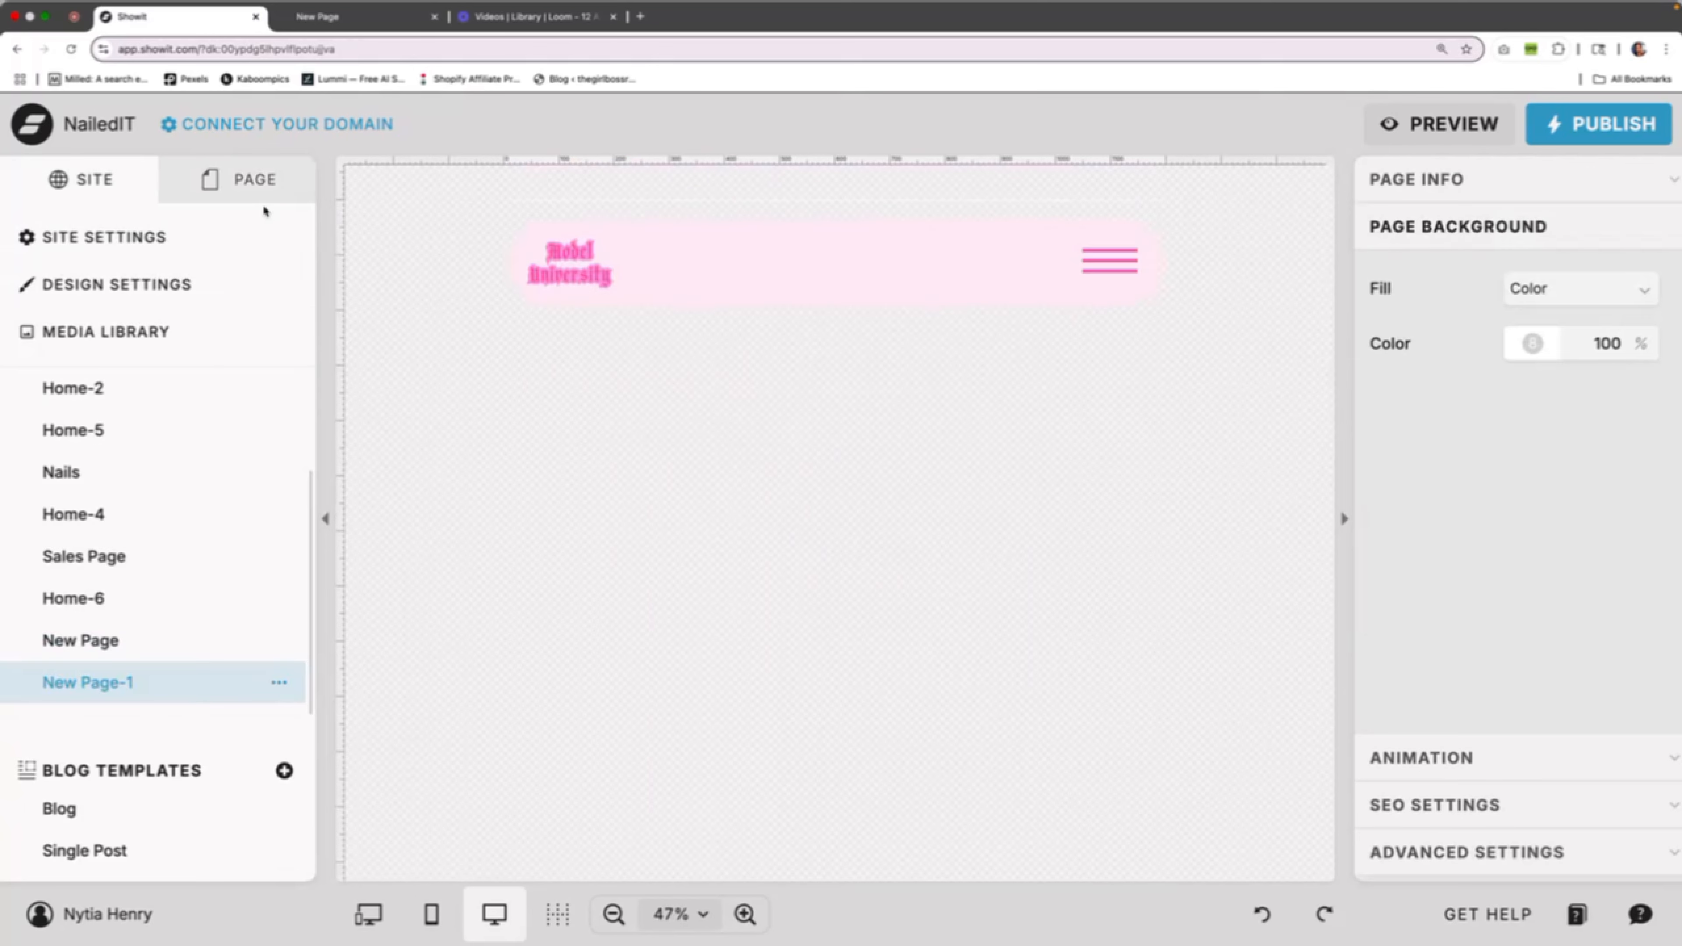
pyautogui.click(255, 178)
pyautogui.click(296, 244)
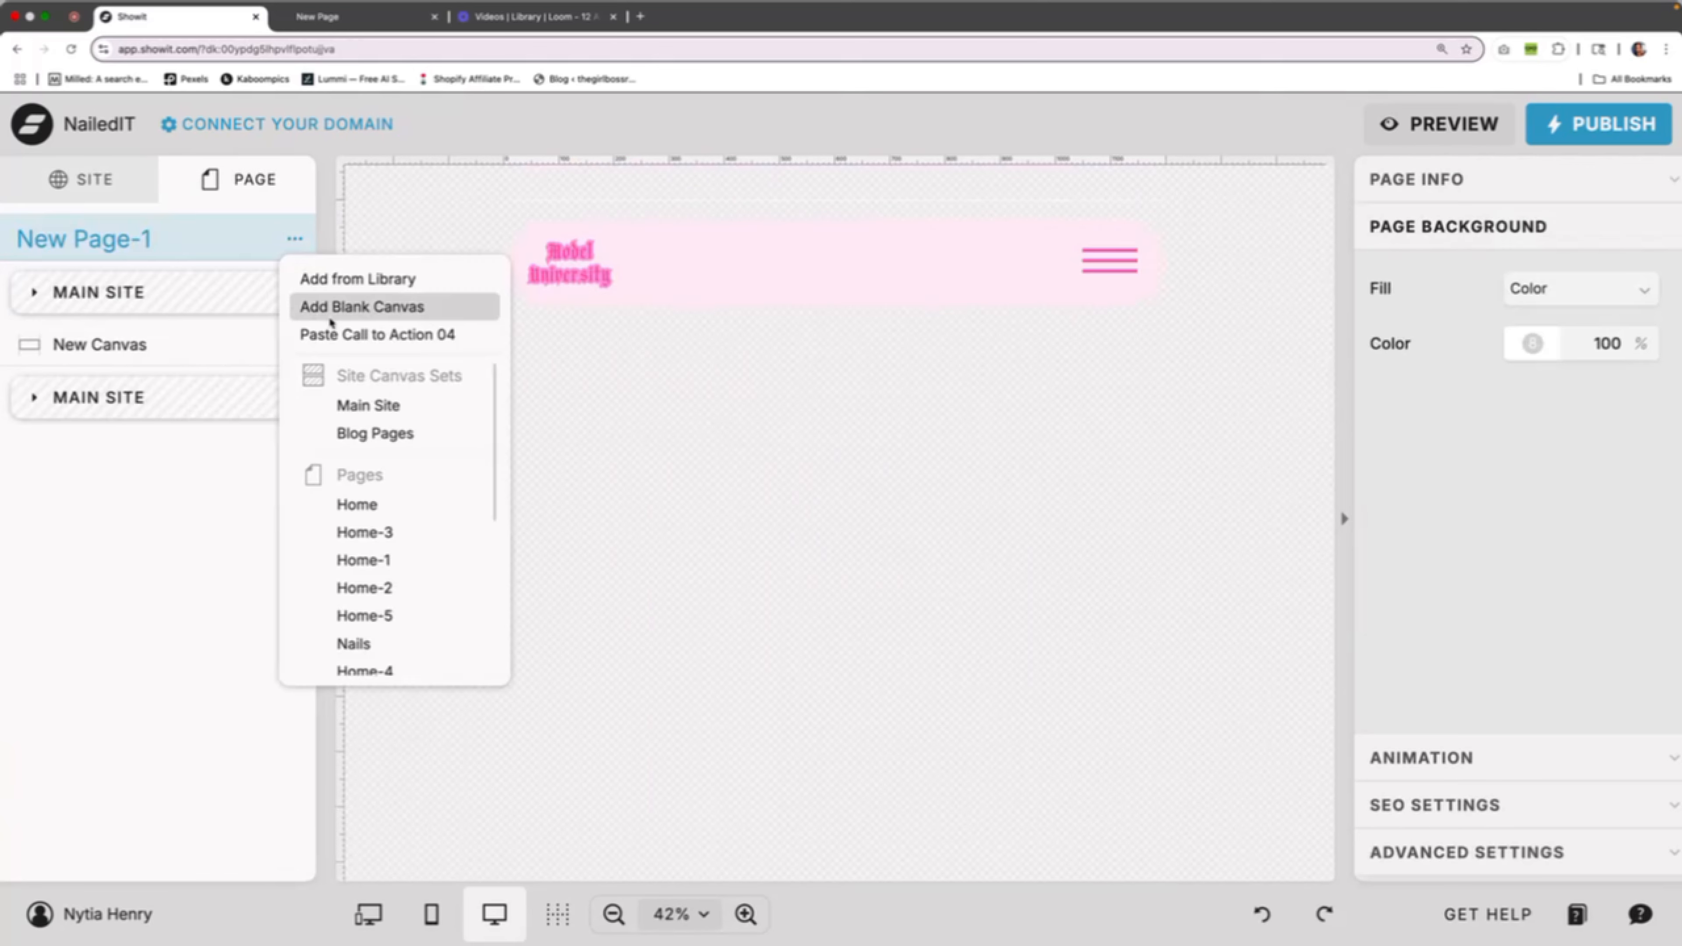
pyautogui.click(391, 333)
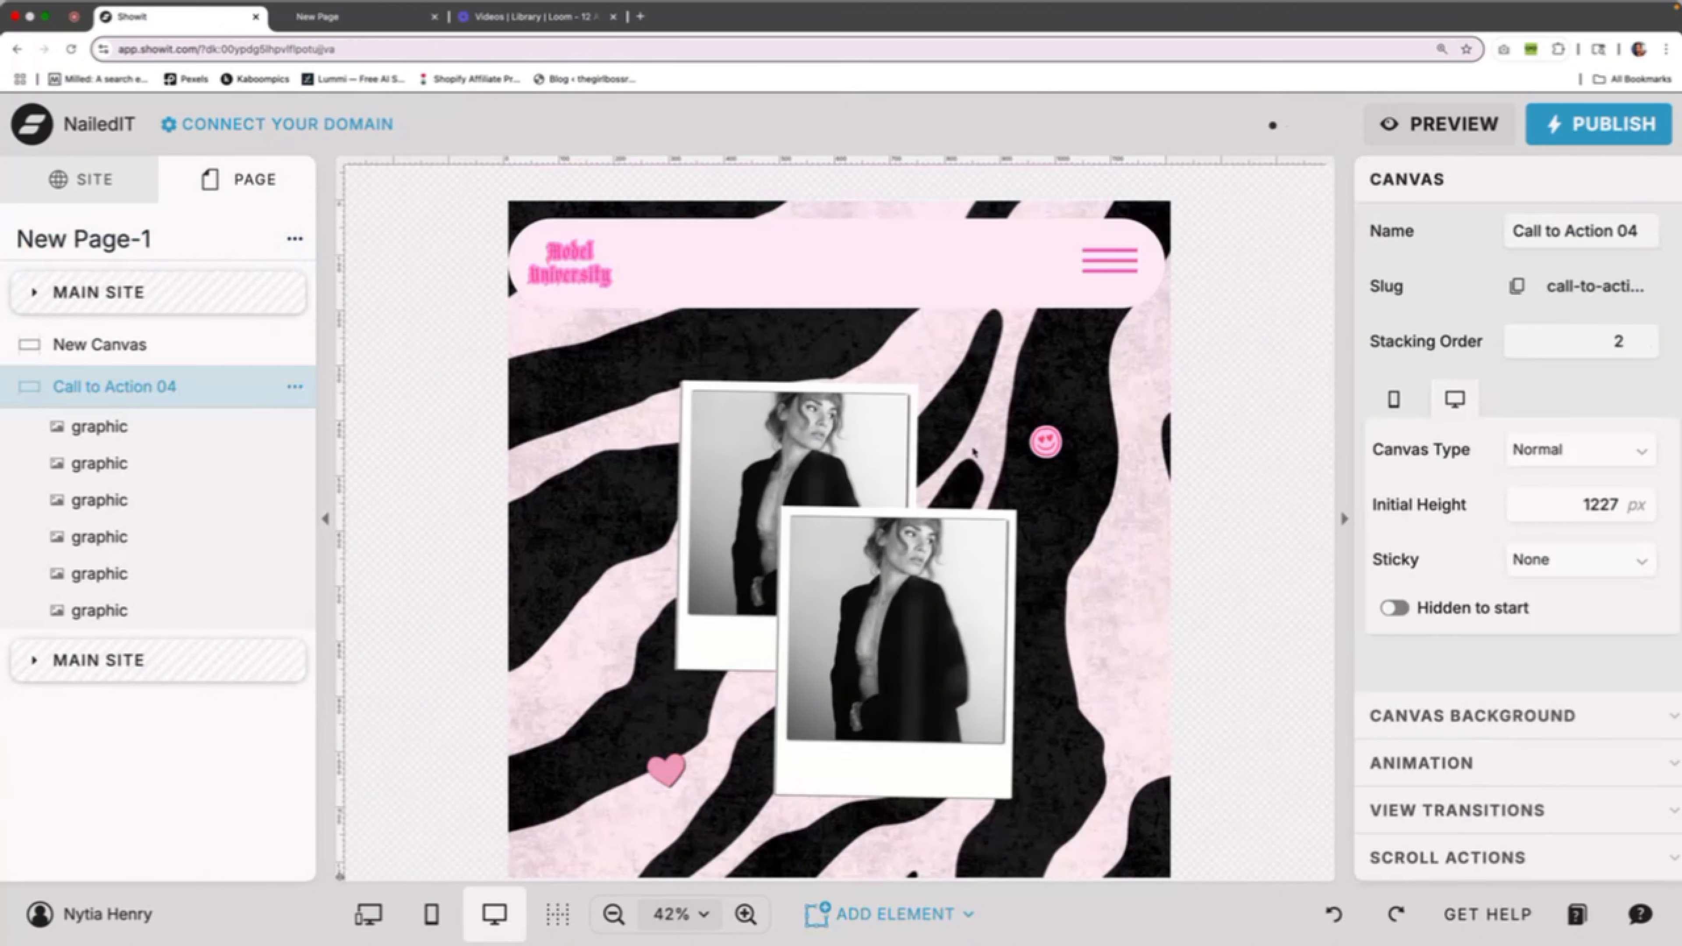
# Move the logo slightly inward from the header's rounded end and shrink the menu icon within the bar
pyautogui.click(527, 301)
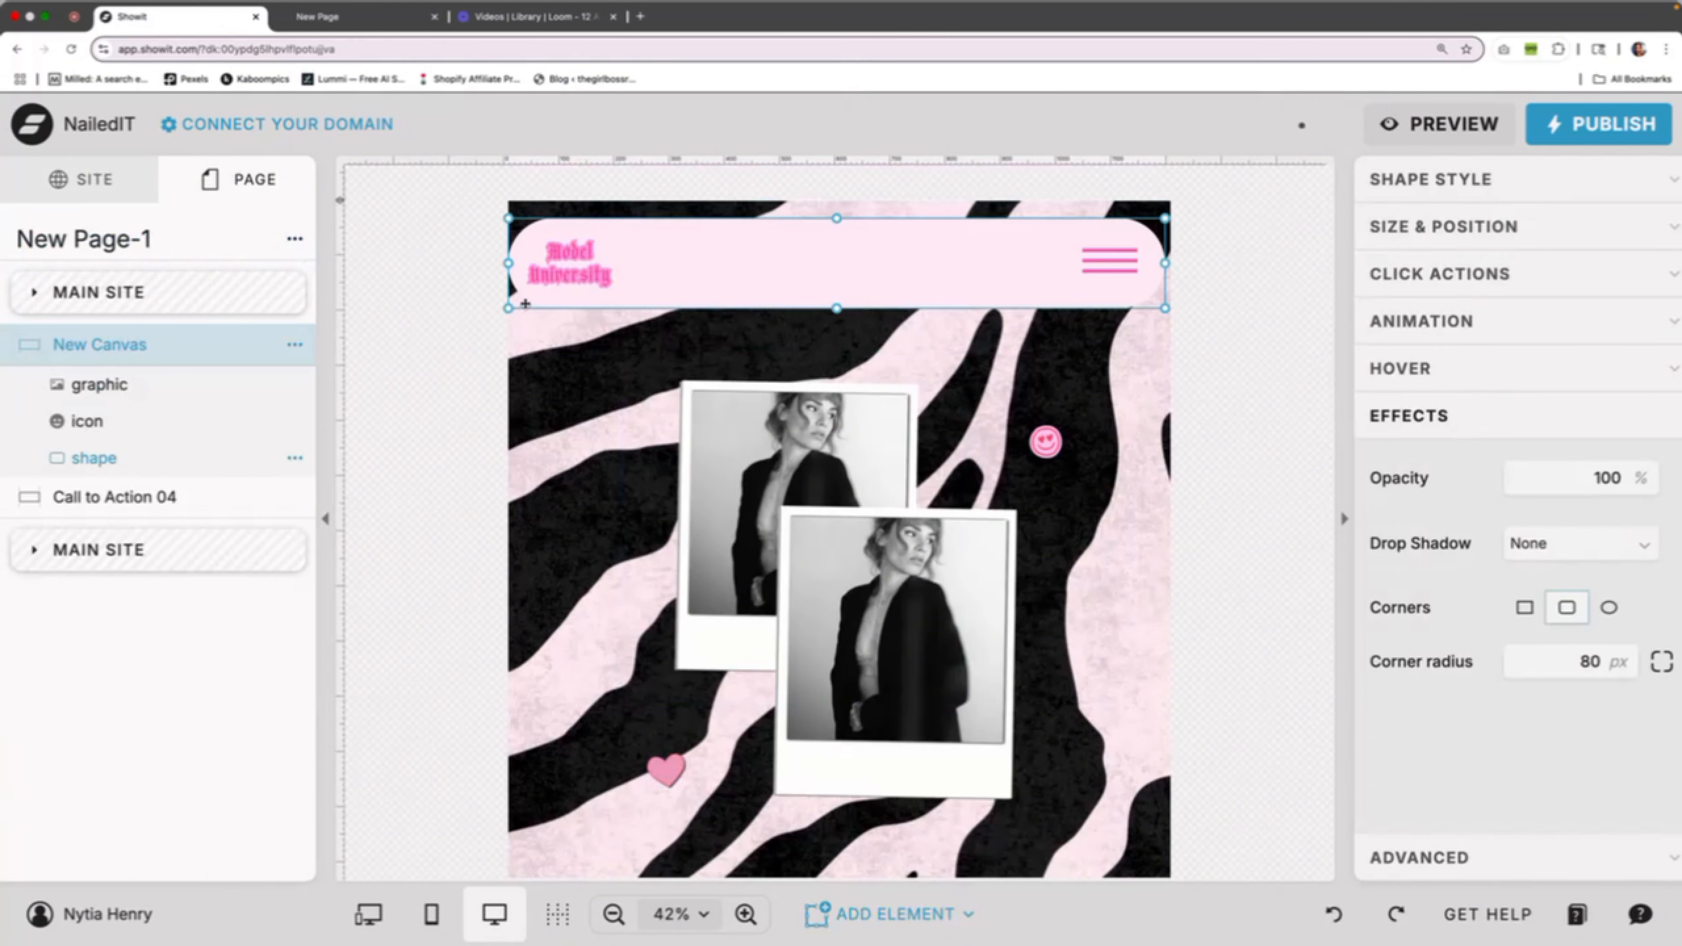
pyautogui.click(574, 263)
pyautogui.moveTo(575, 264); pyautogui.dragTo(595, 259)
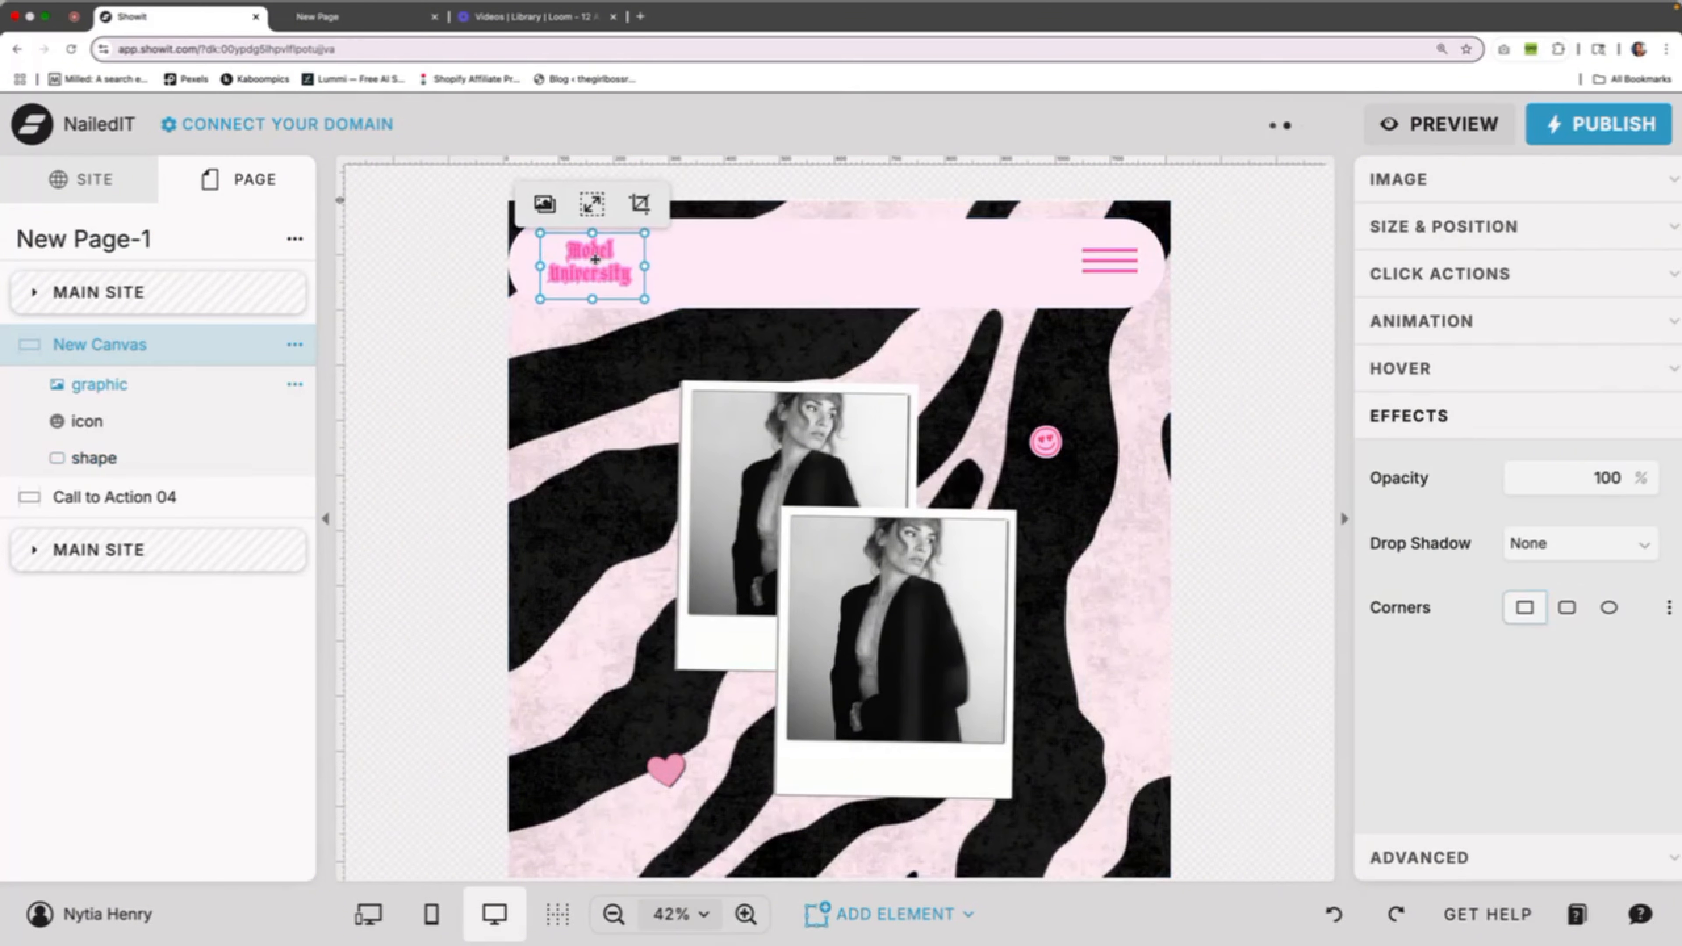
pyautogui.click(435, 306)
pyautogui.click(1110, 262)
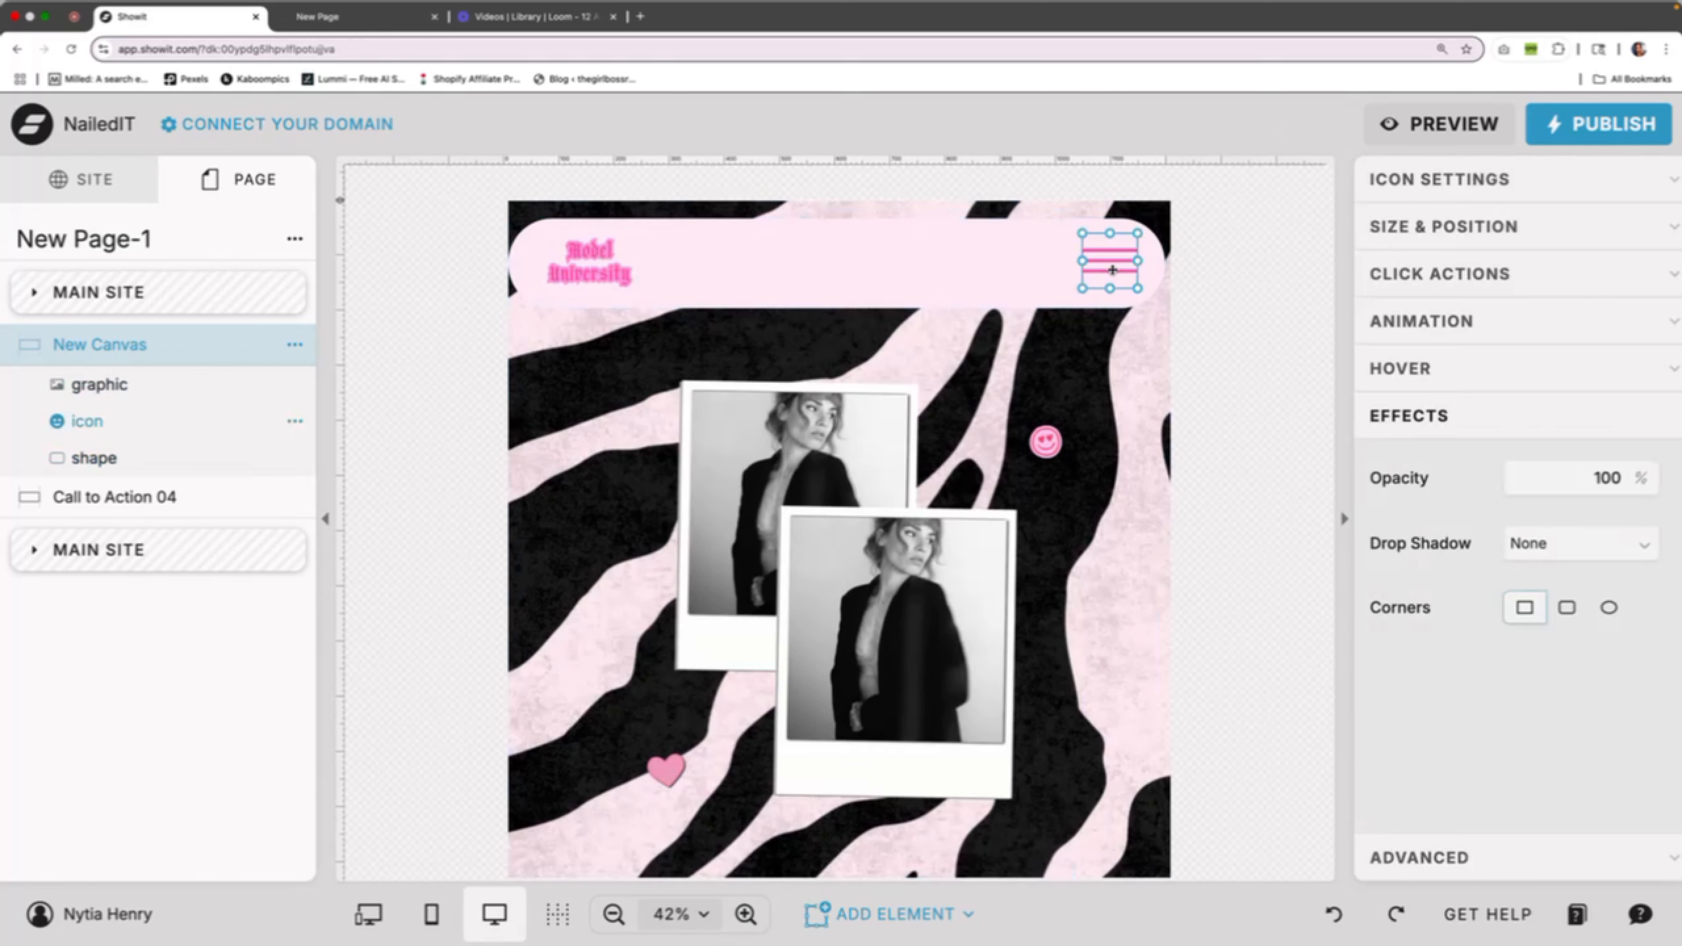
pyautogui.moveTo(1120, 282); pyautogui.dragTo(1100, 262)
pyautogui.click(1271, 335)
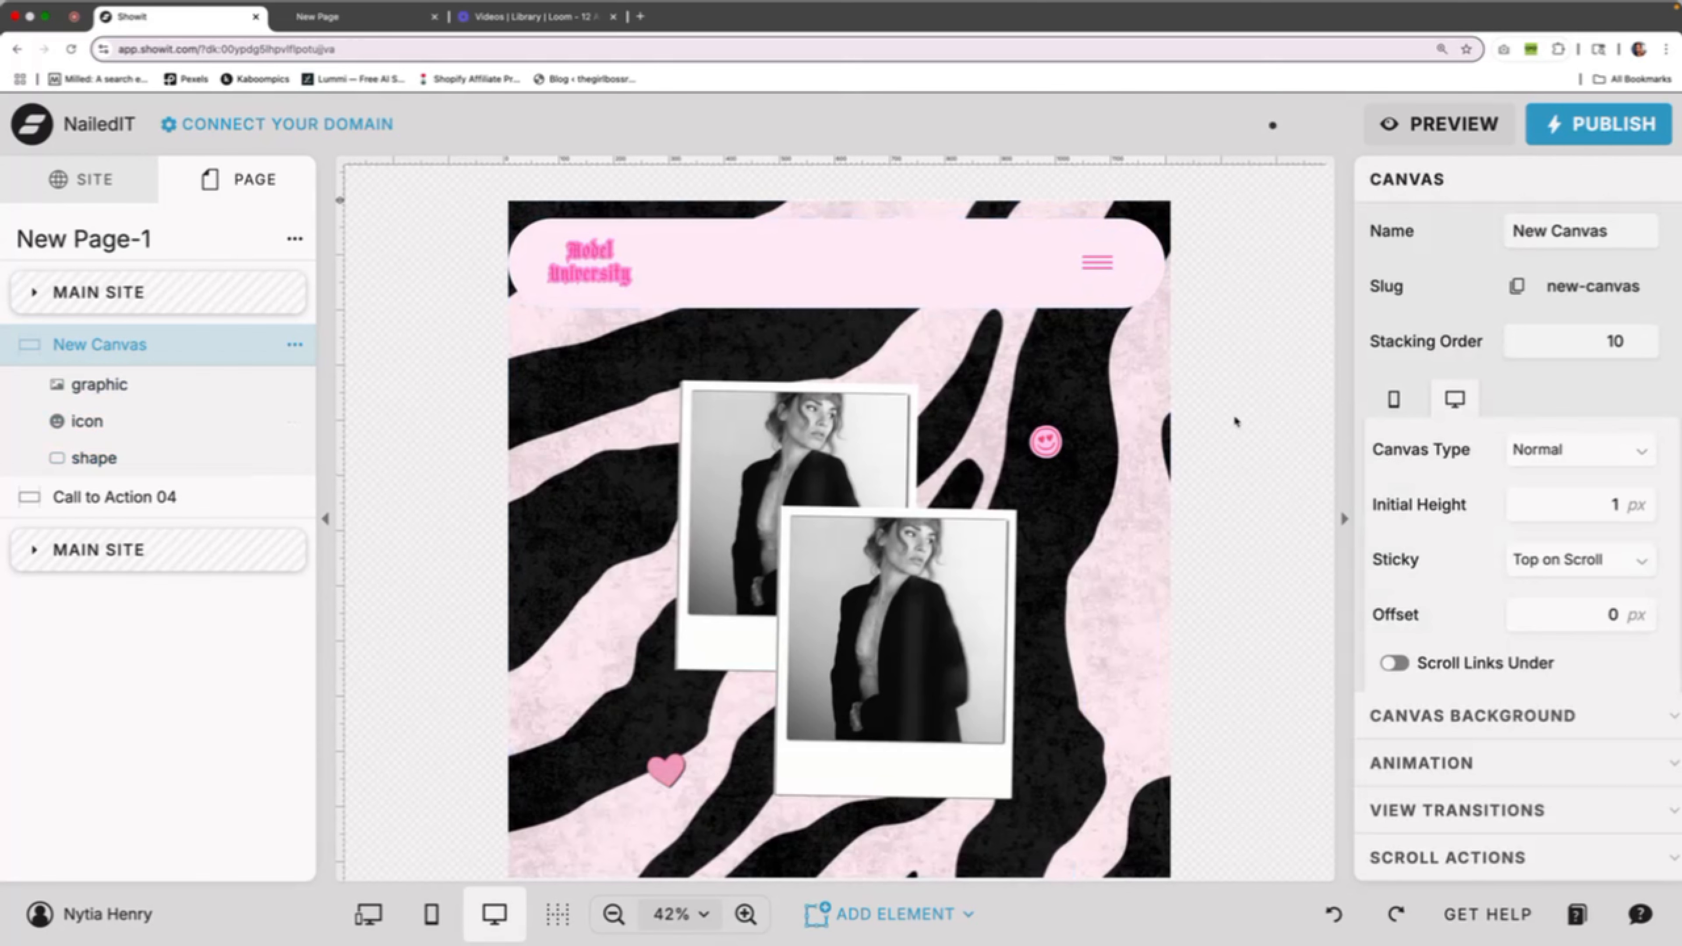
# Nudge the header rectangle slightly to the right over the zebra-print canvas
pyautogui.click(877, 260)
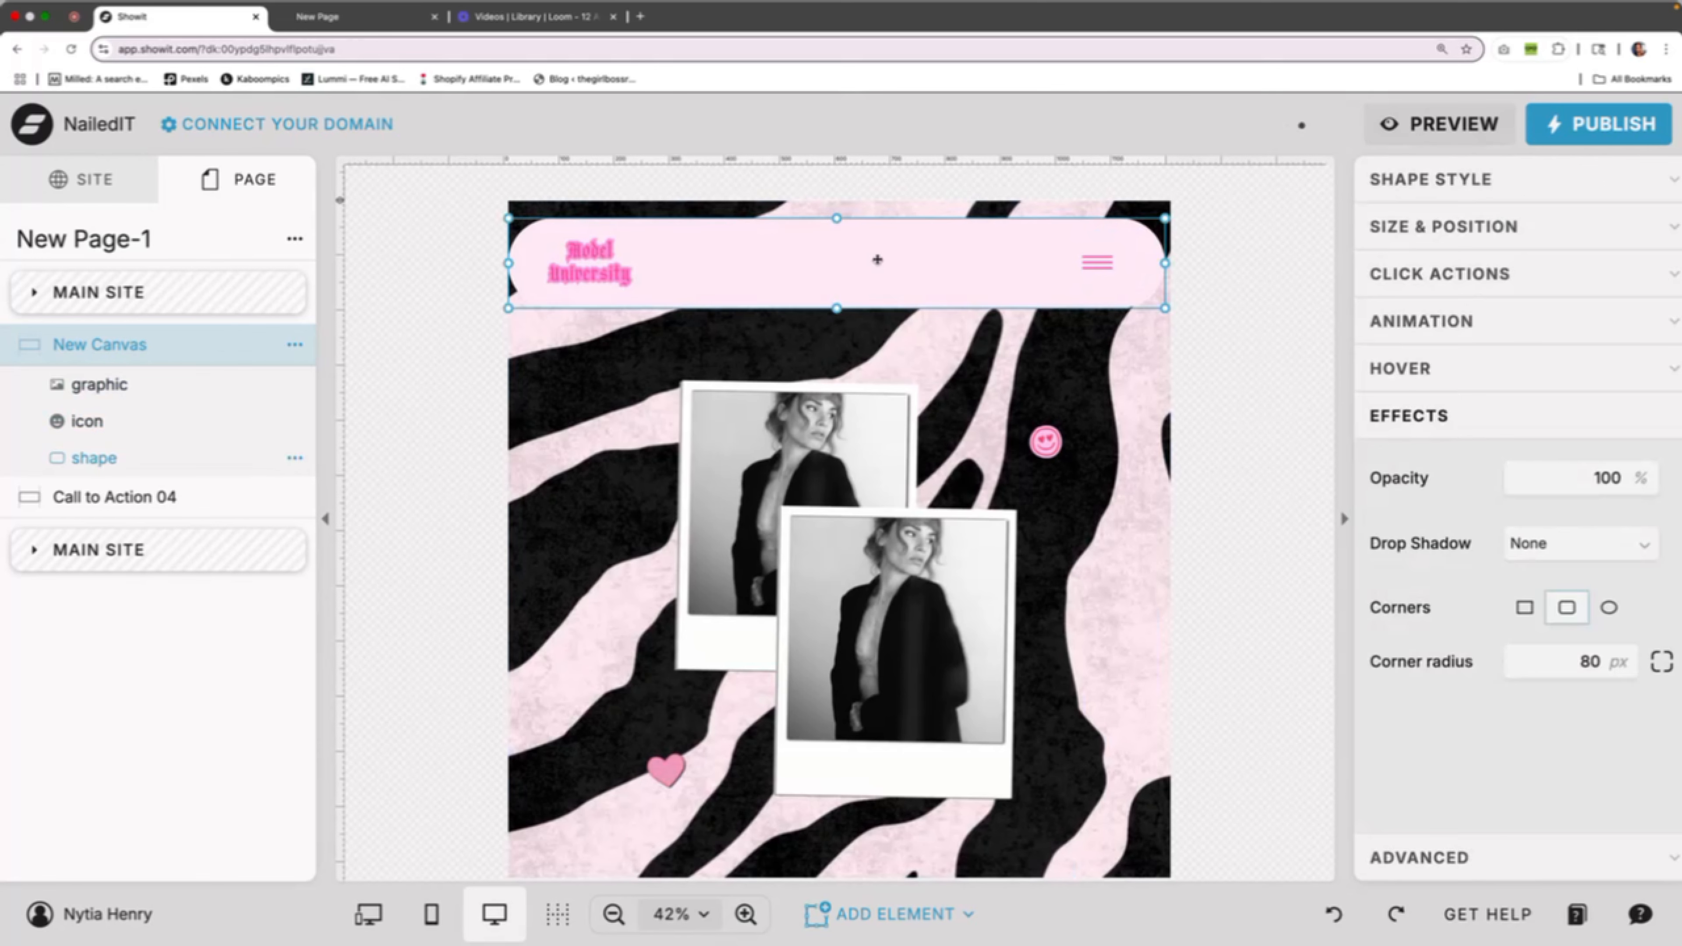
pyautogui.moveTo(877, 259); pyautogui.dragTo(879, 260)
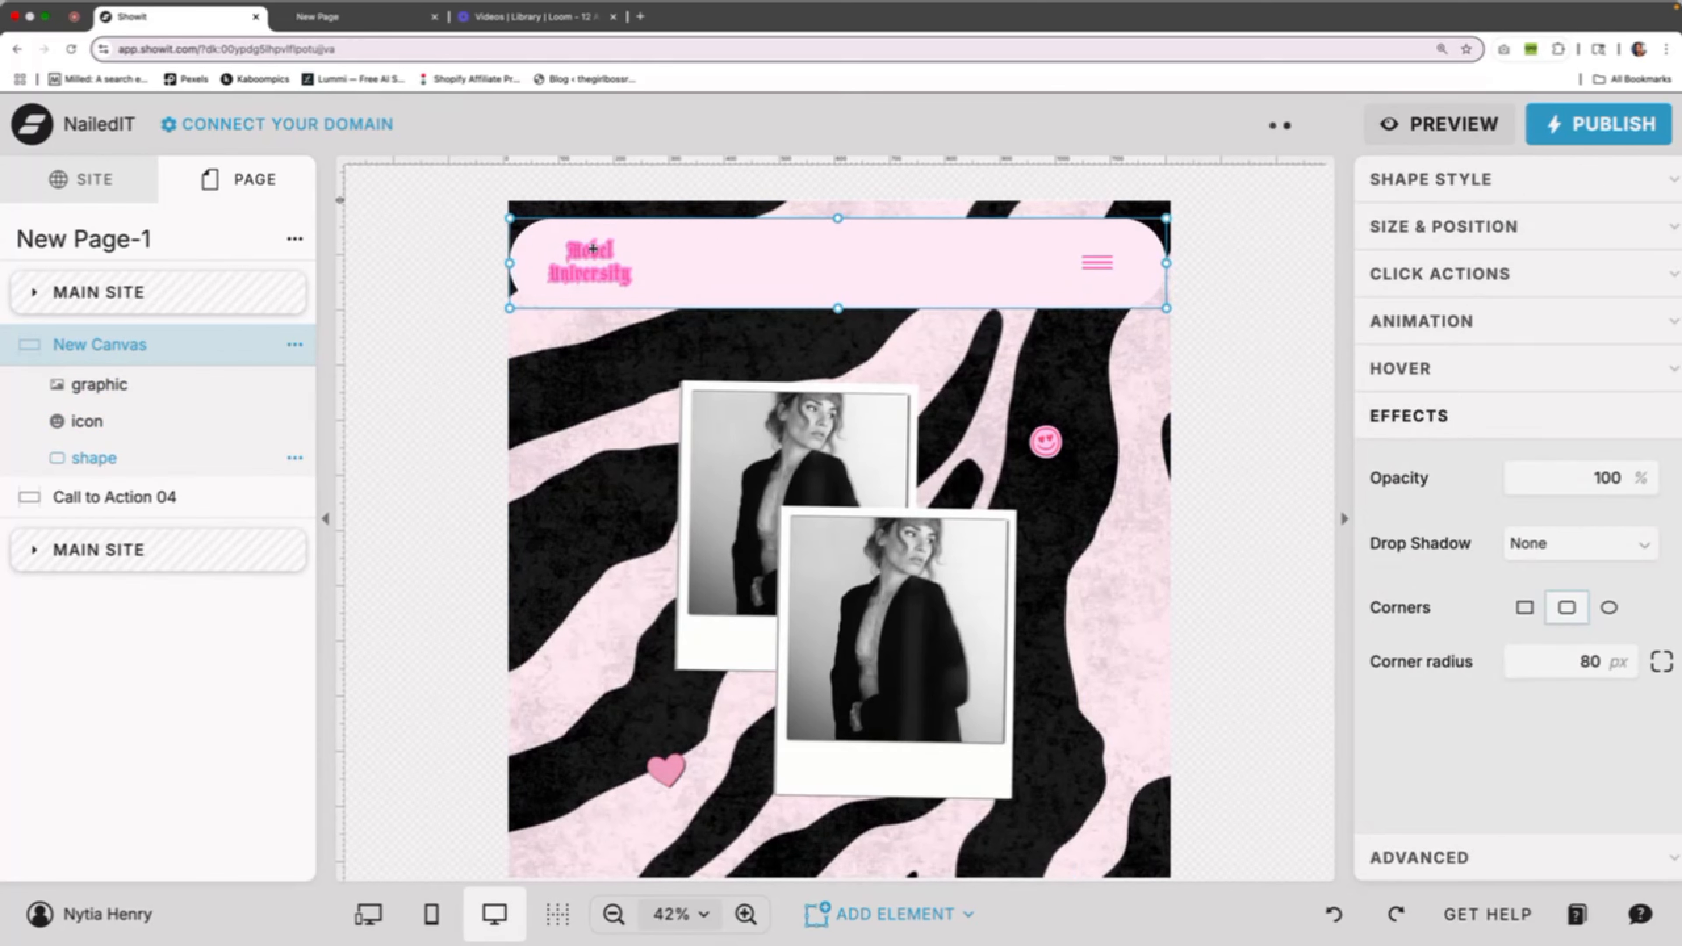
pyautogui.click(1235, 284)
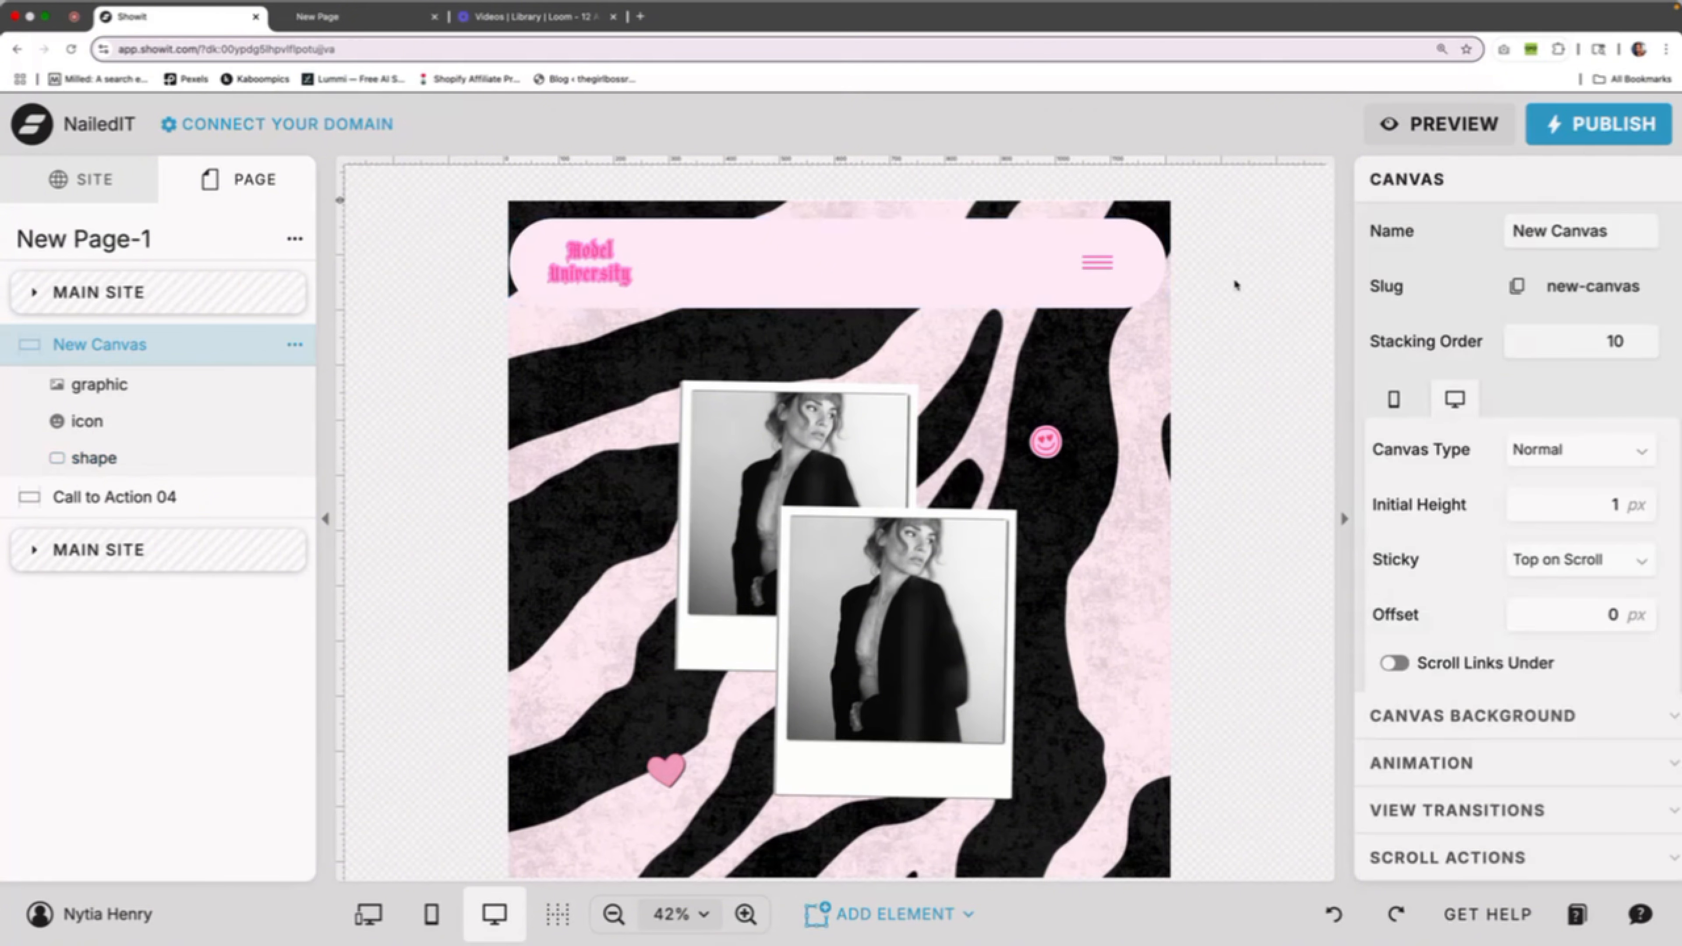
# Preview the page and scroll through it to check the sticky header, closing the preview at the end
pyautogui.click(1446, 128)
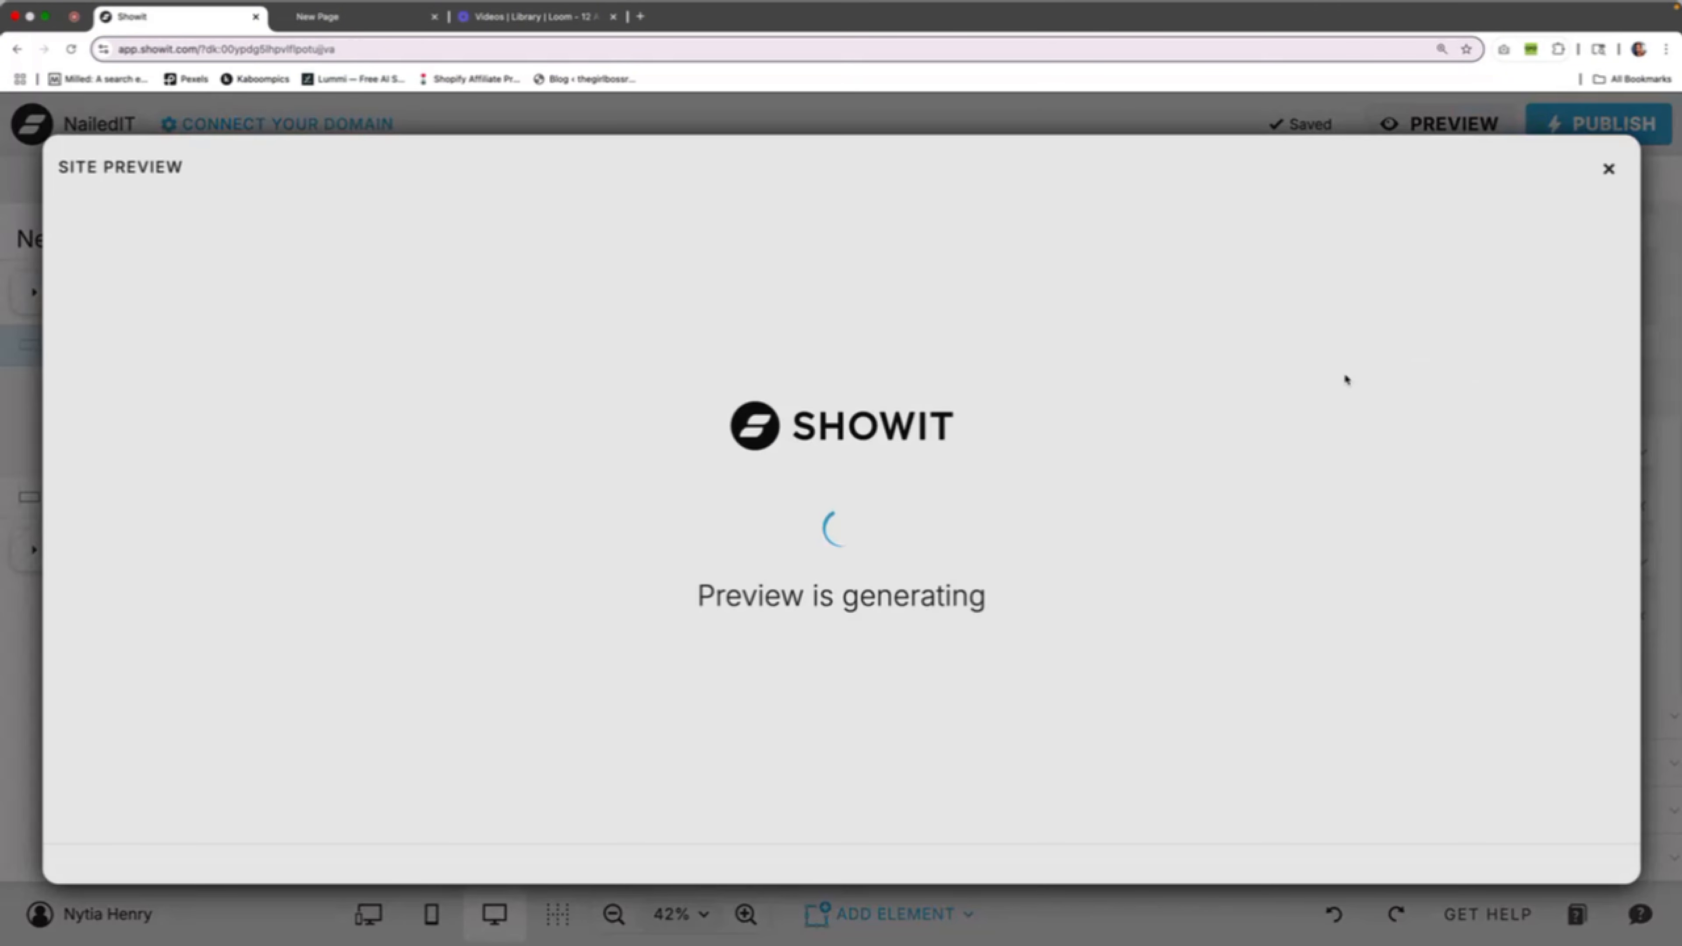
pyautogui.scroll(-10, 1347, 380)
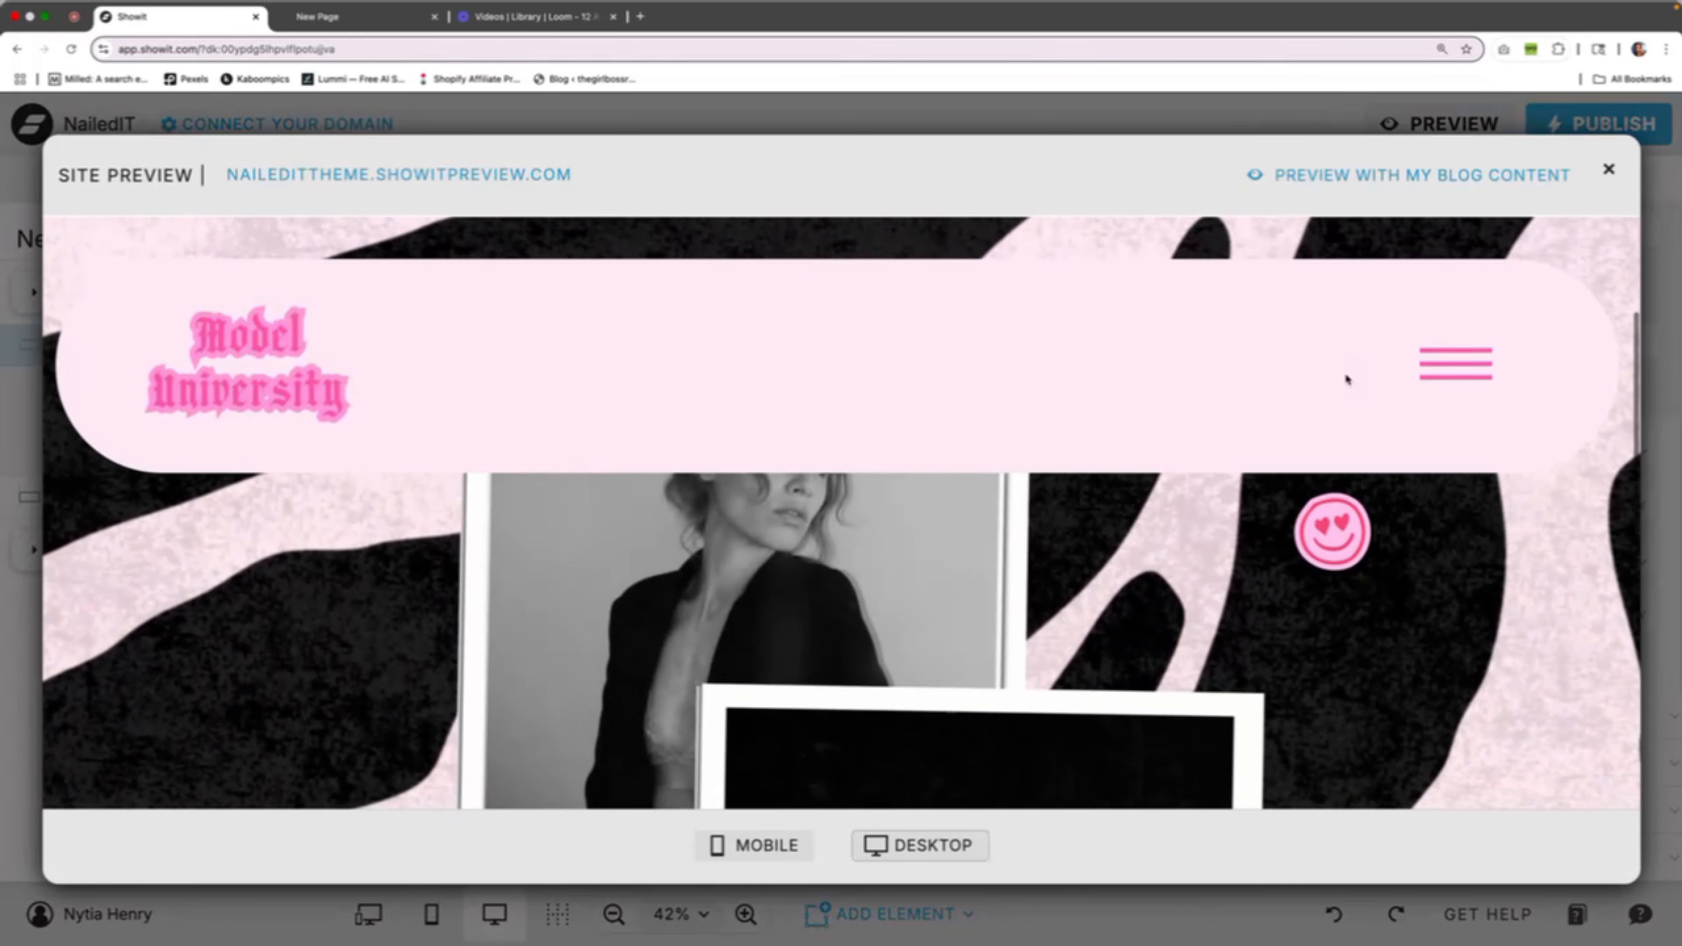
pyautogui.scroll(10, 1347, 380)
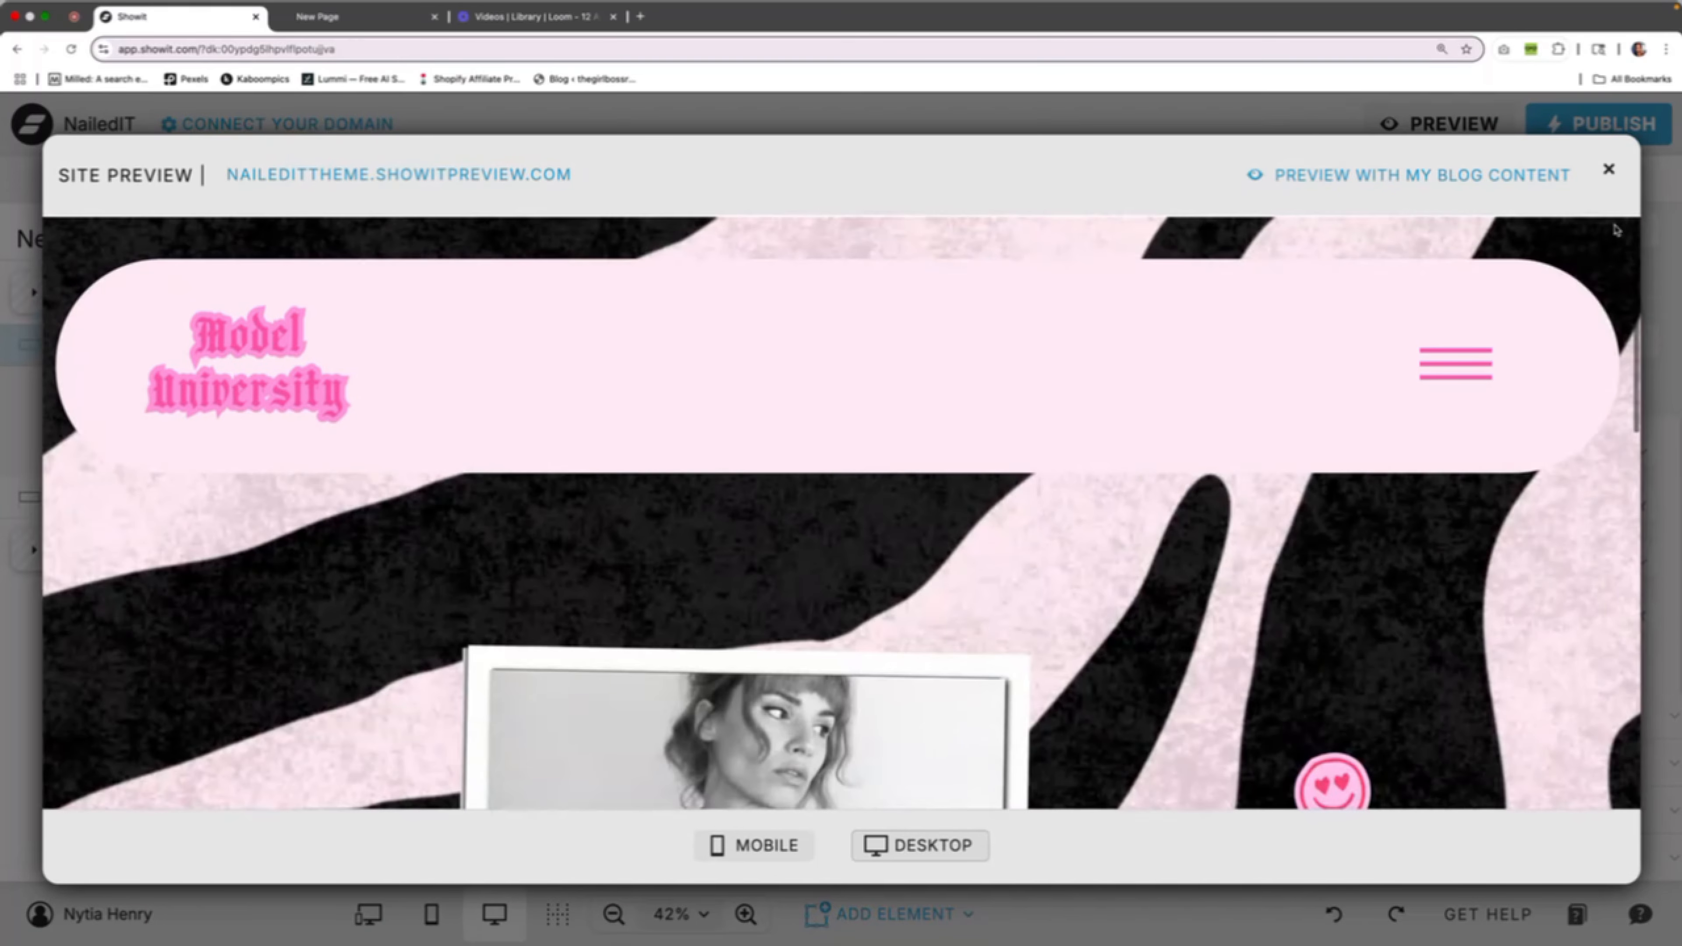
pyautogui.click(1608, 170)
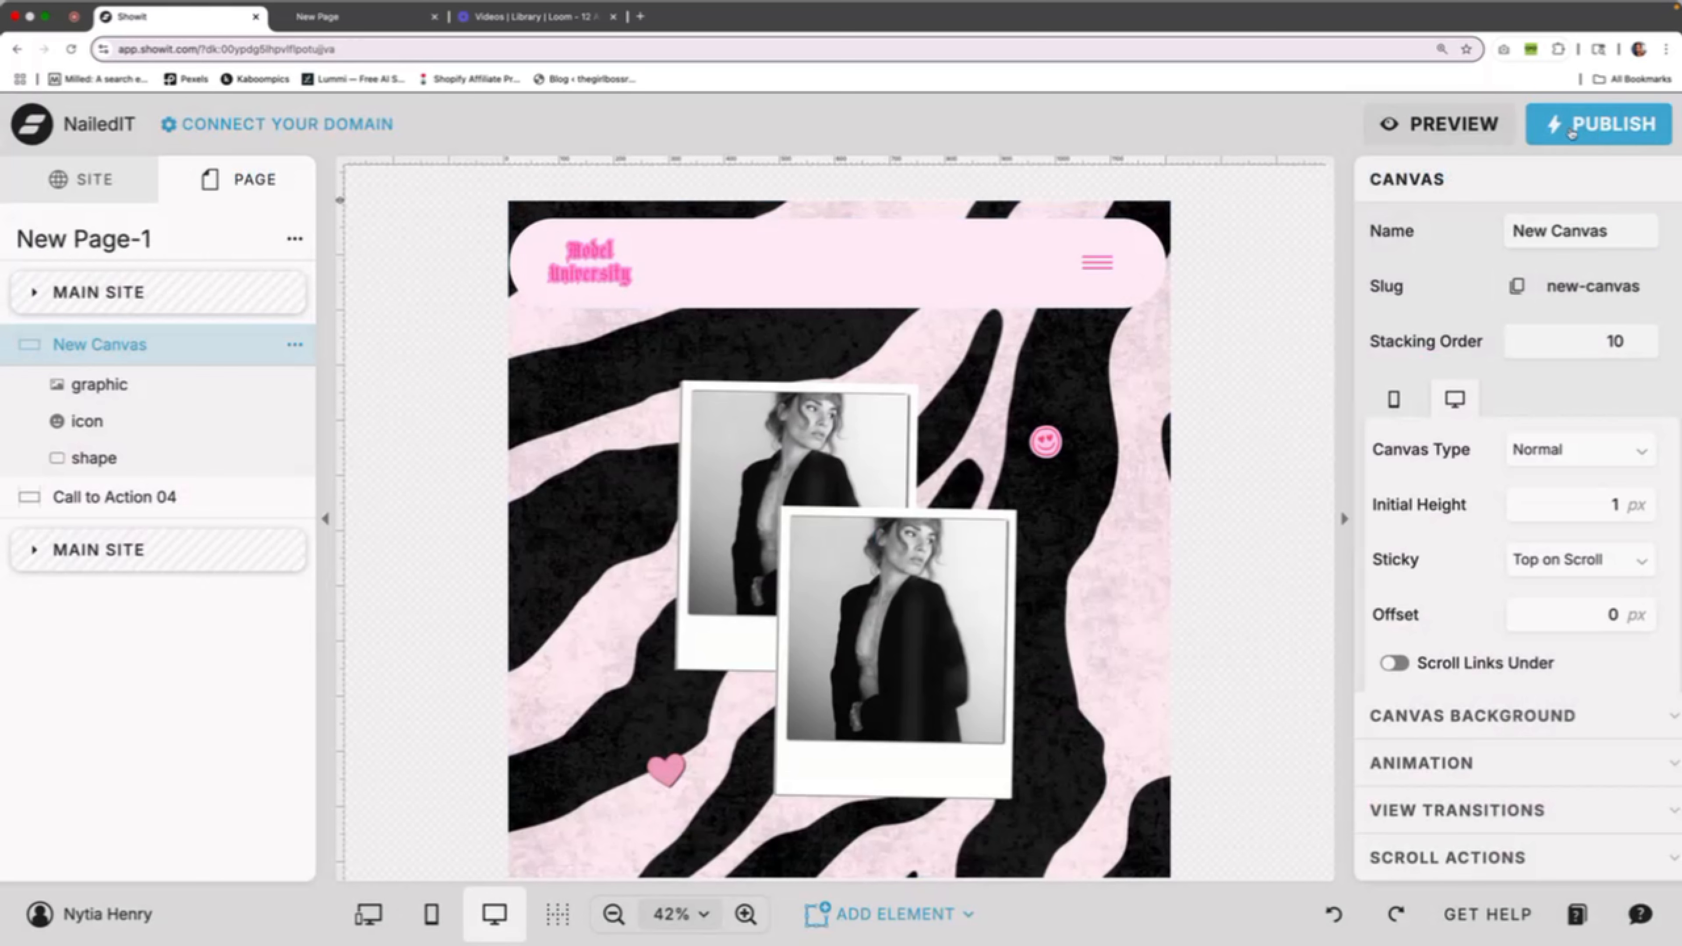
# View the page preview at full browser width to check the header, and return to the editor
pyautogui.click(1465, 129)
pyautogui.click(453, 177)
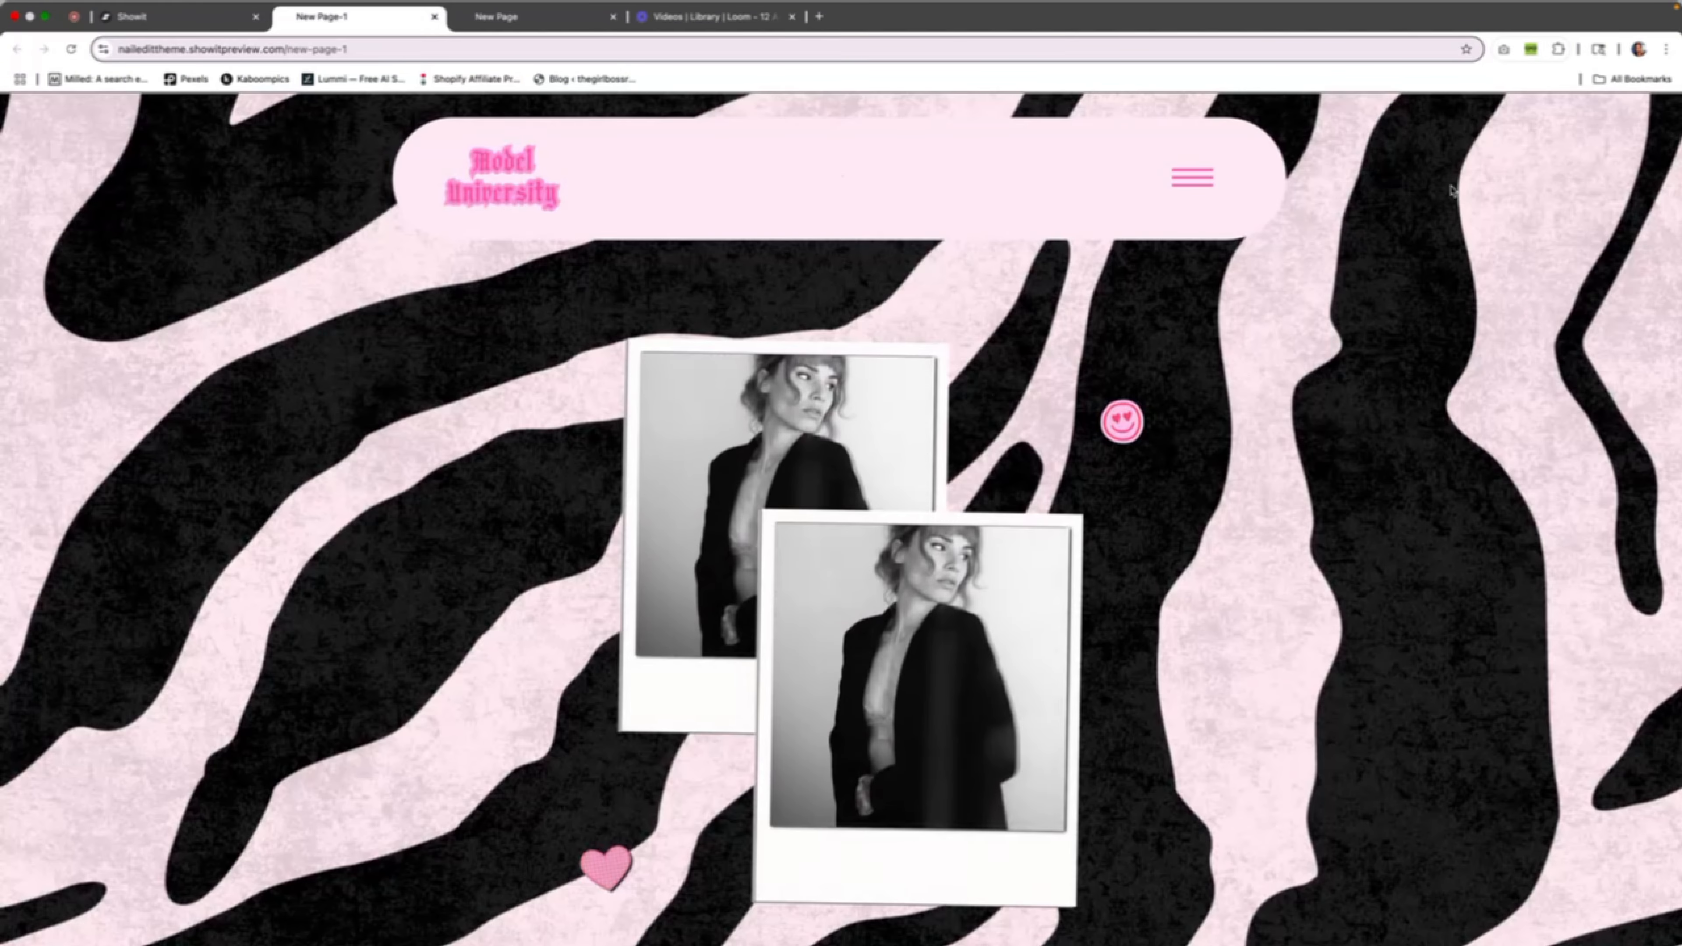
pyautogui.click(172, 17)
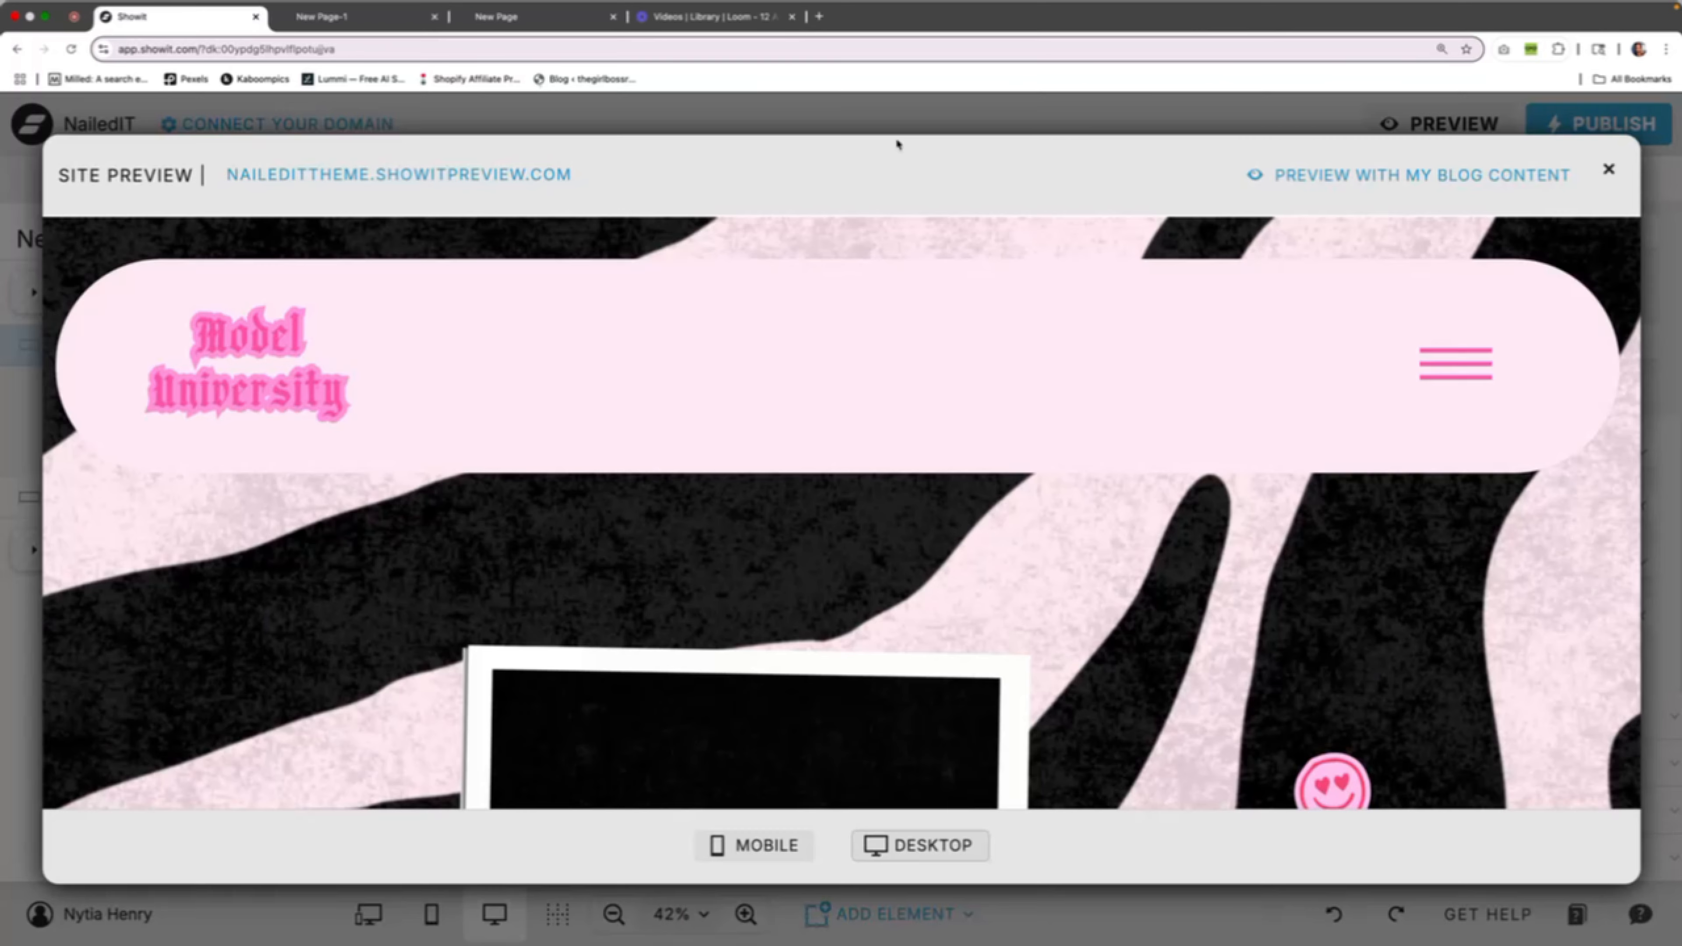
pyautogui.click(1608, 171)
# Set the header rectangle's horizontal locking to stretch between both sides of the browser, and select the logo
pyautogui.click(951, 271)
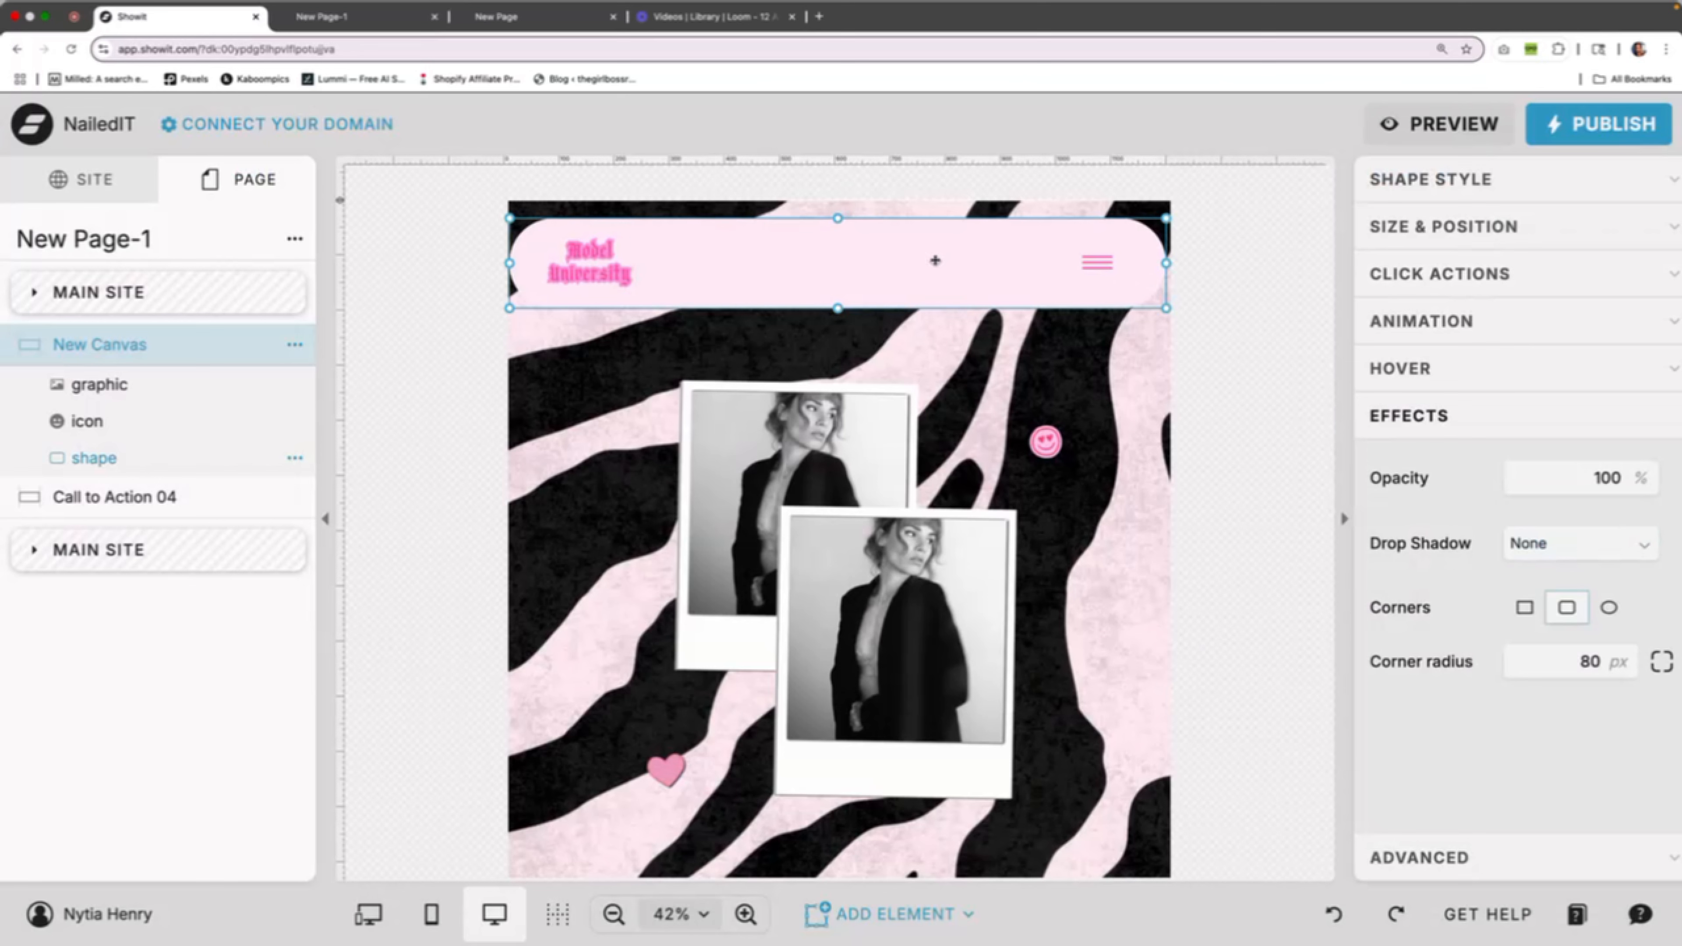
pyautogui.click(1416, 229)
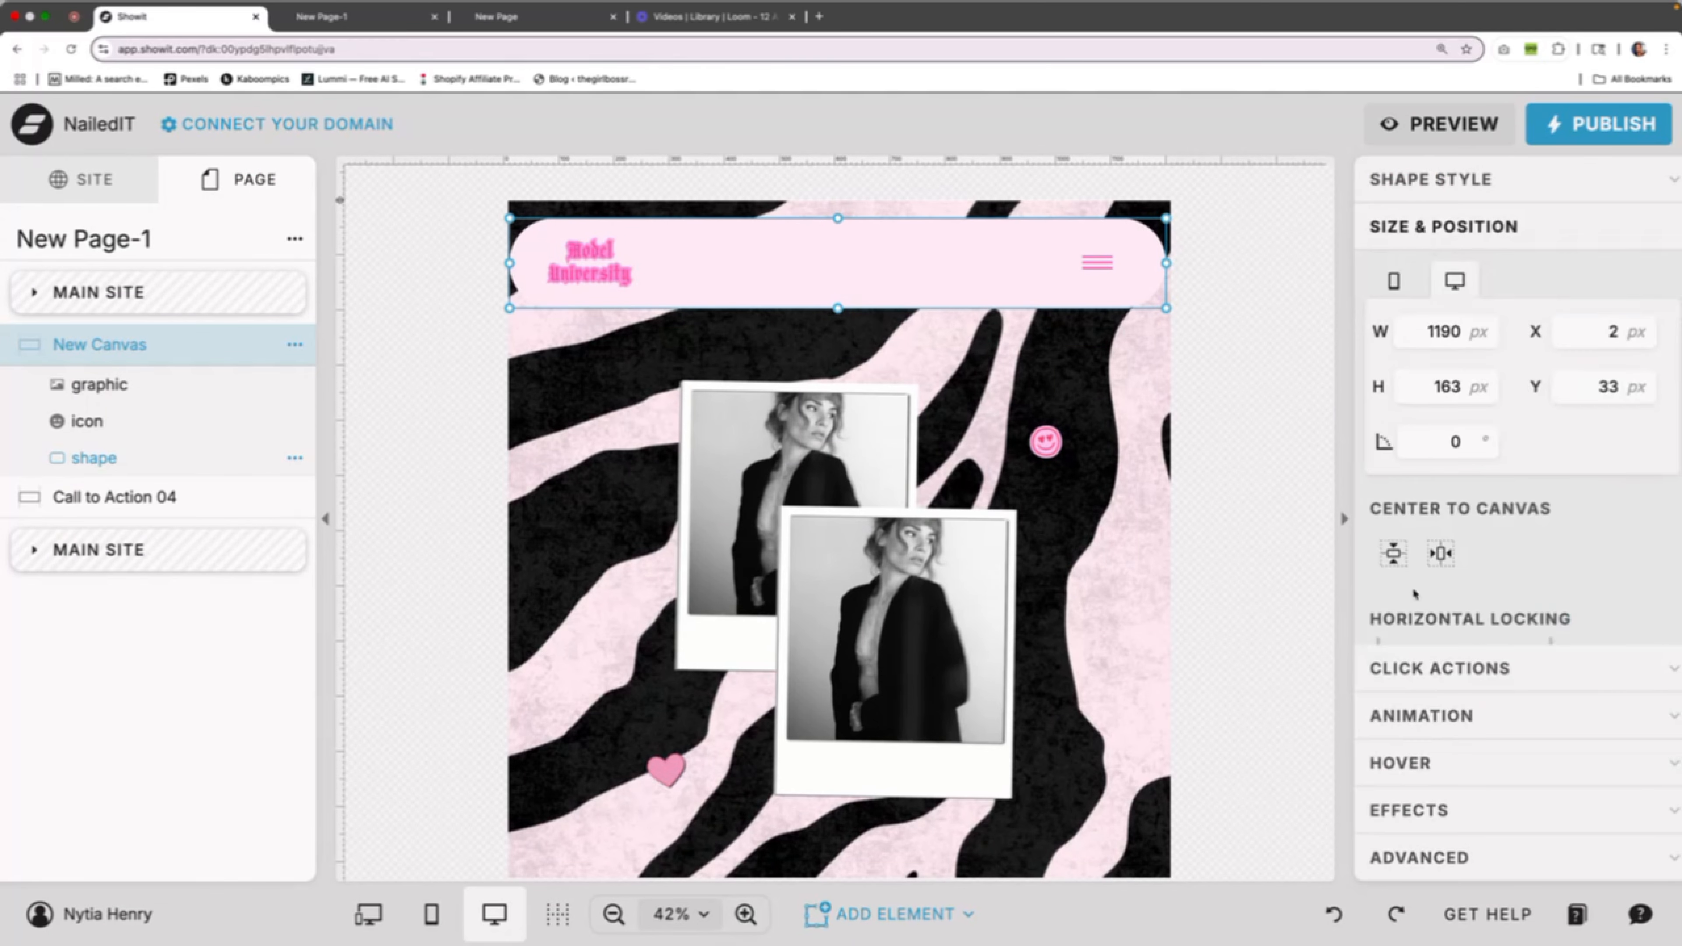
pyautogui.scroll(-3, 1416, 583)
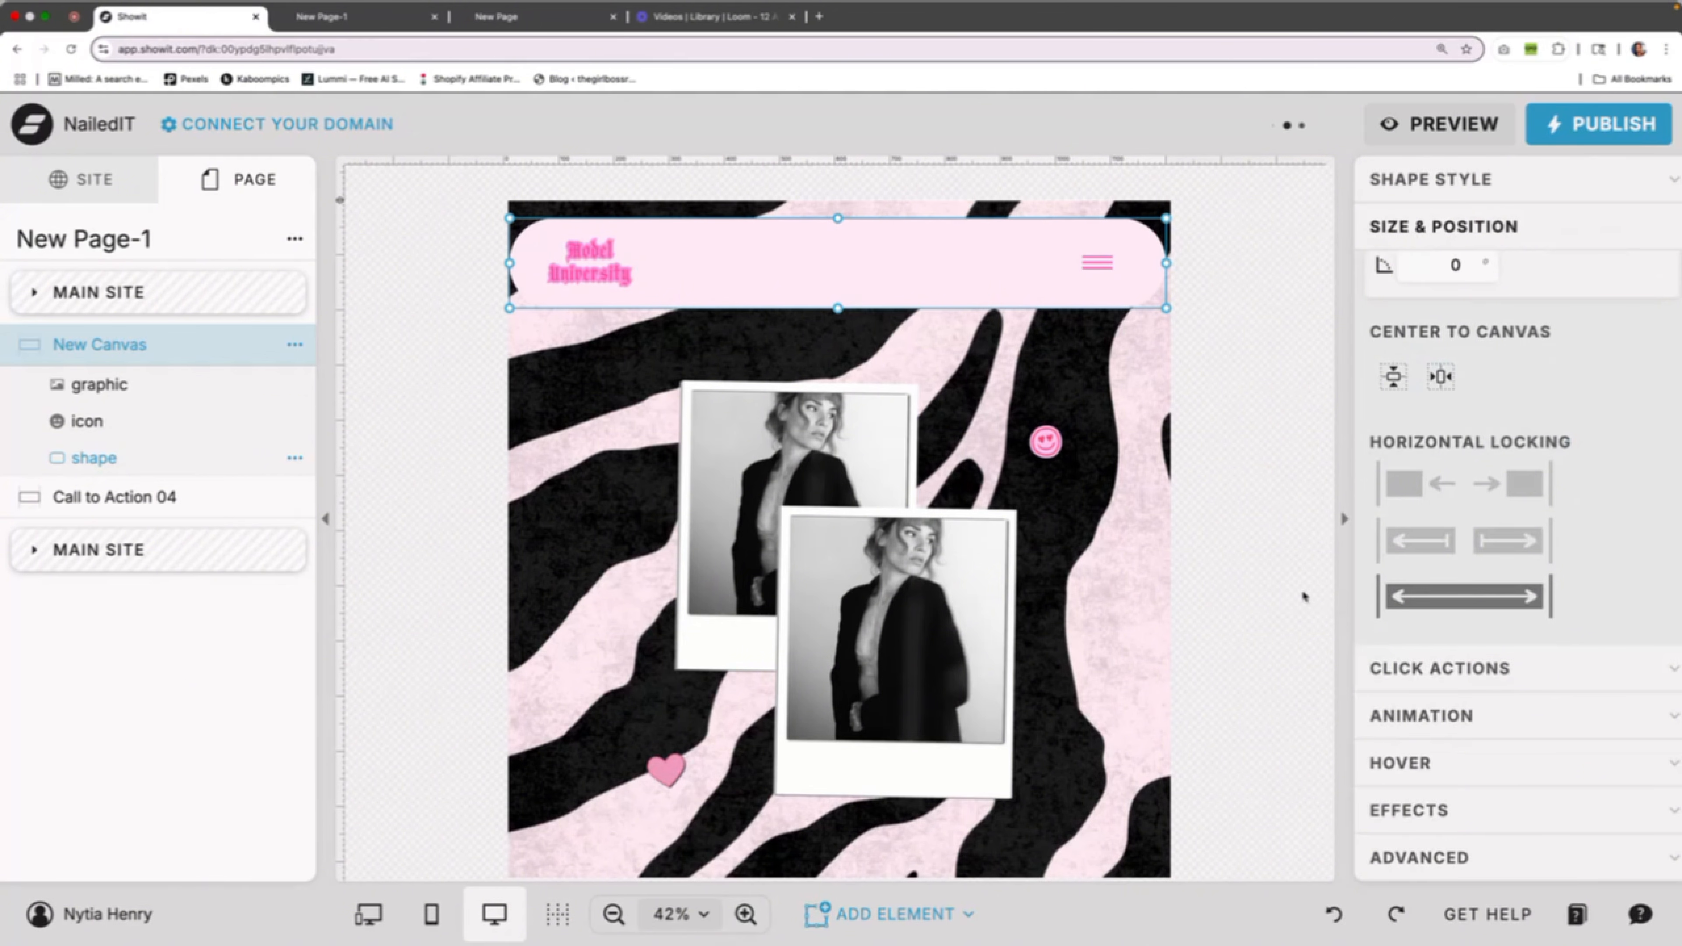
pyautogui.click(586, 255)
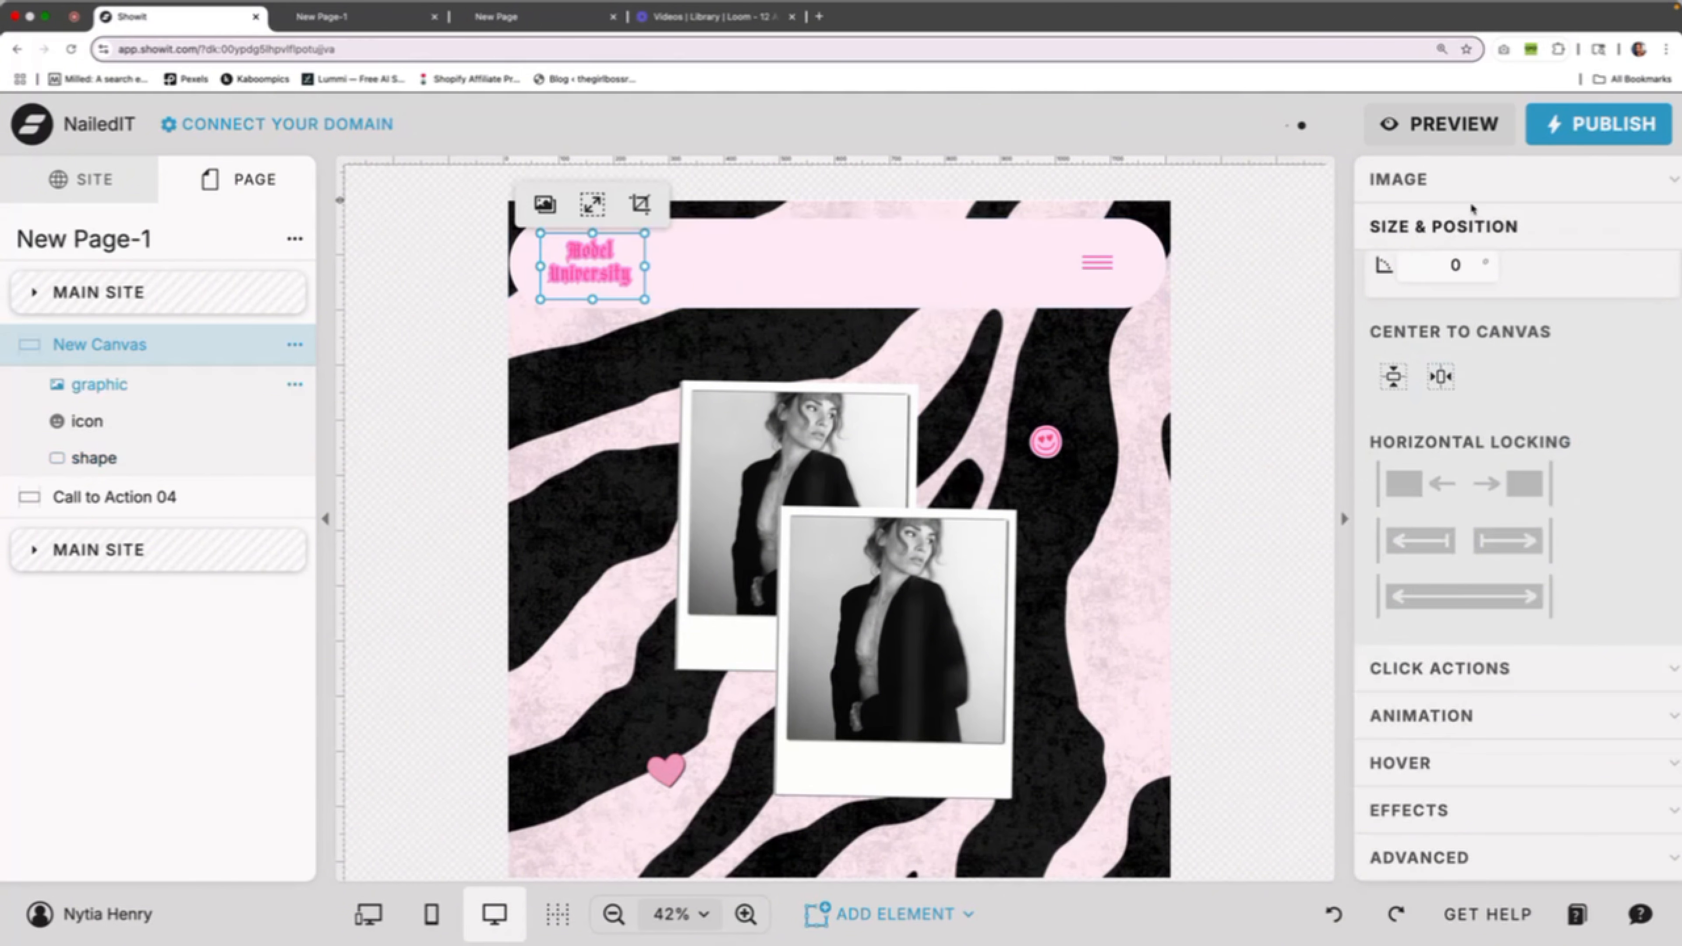
# Check the stretched header in a full-width browser preview and return to the editor
pyautogui.click(1456, 125)
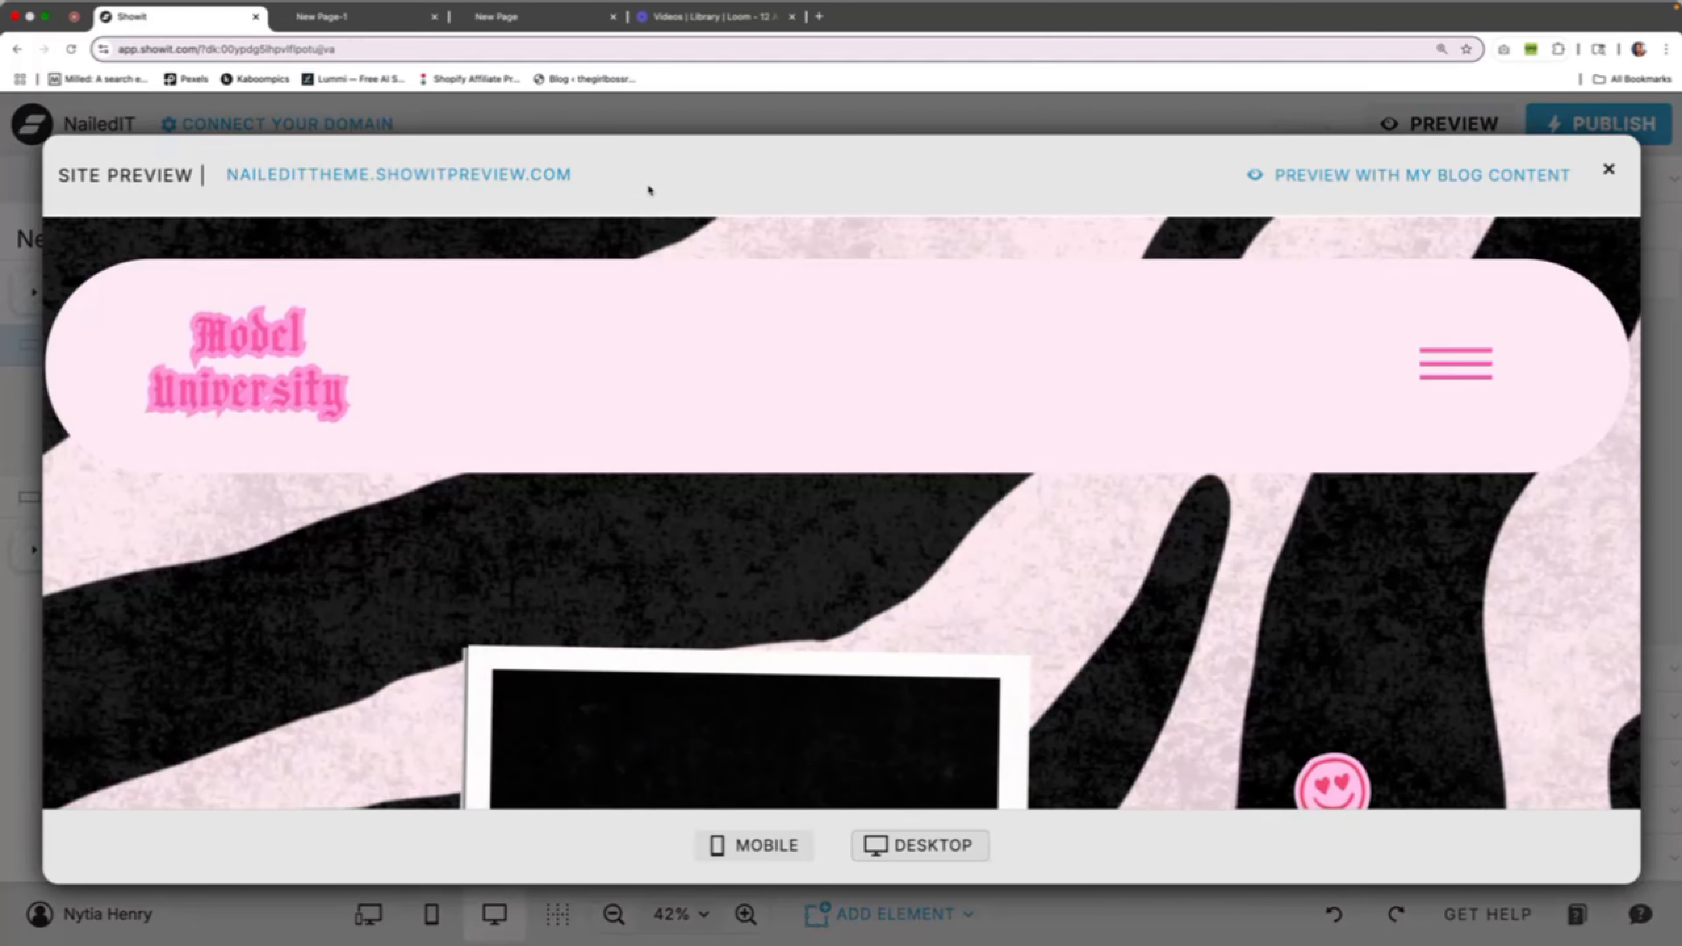
pyautogui.click(527, 183)
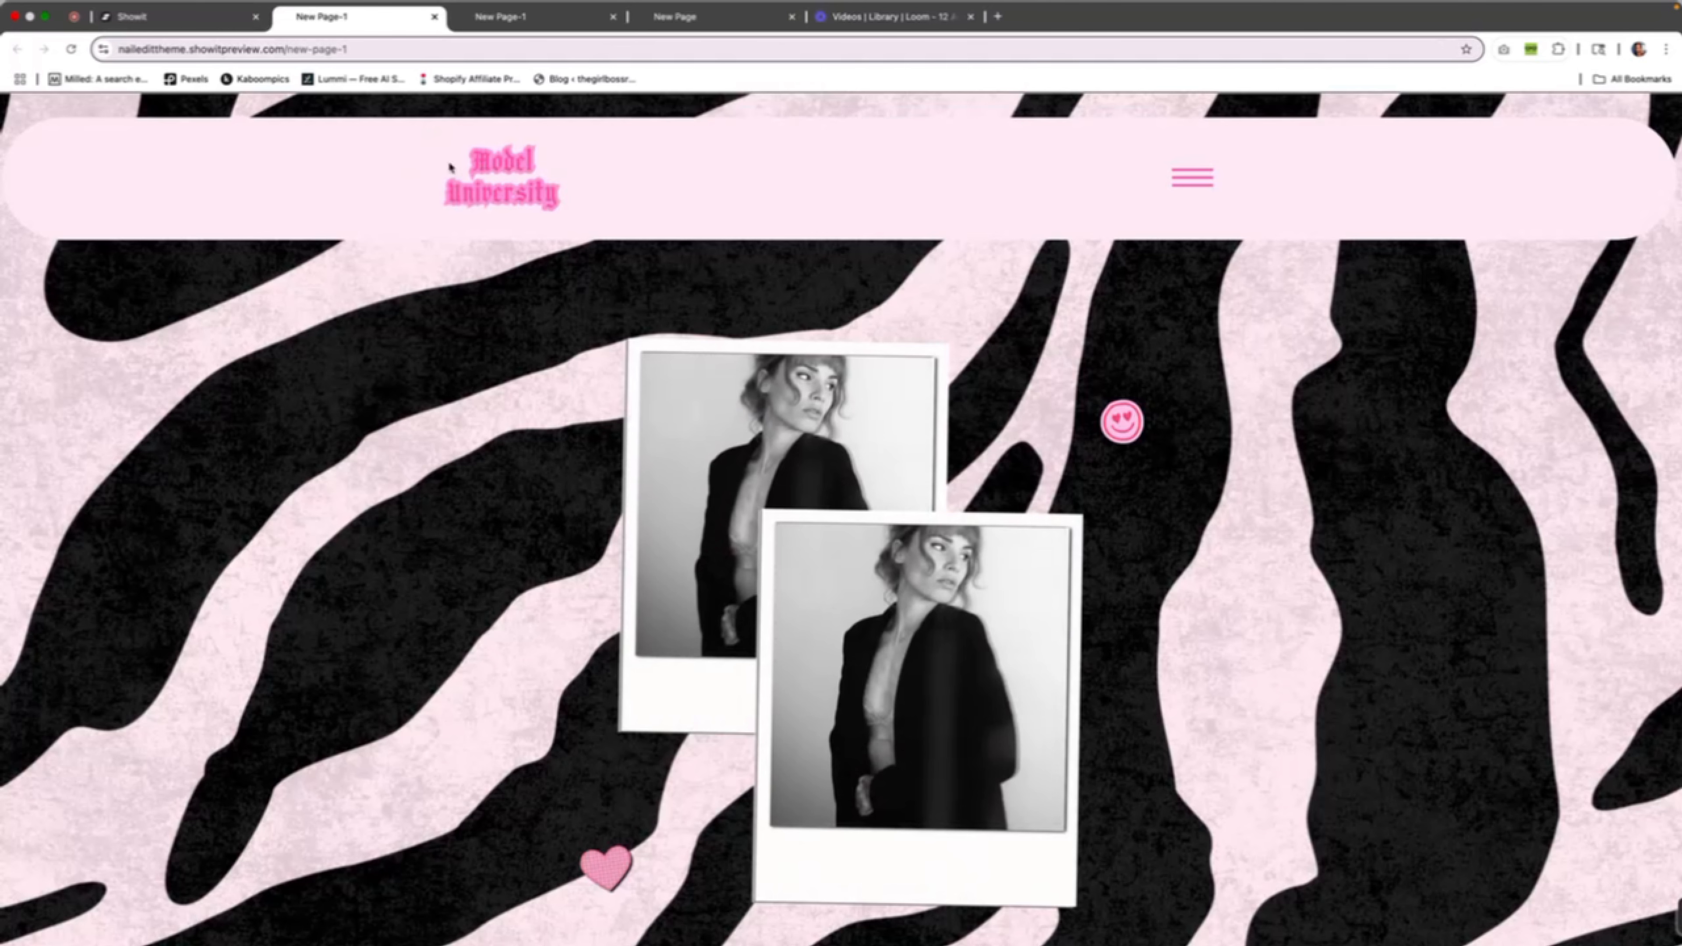
pyautogui.click(165, 25)
pyautogui.click(1608, 169)
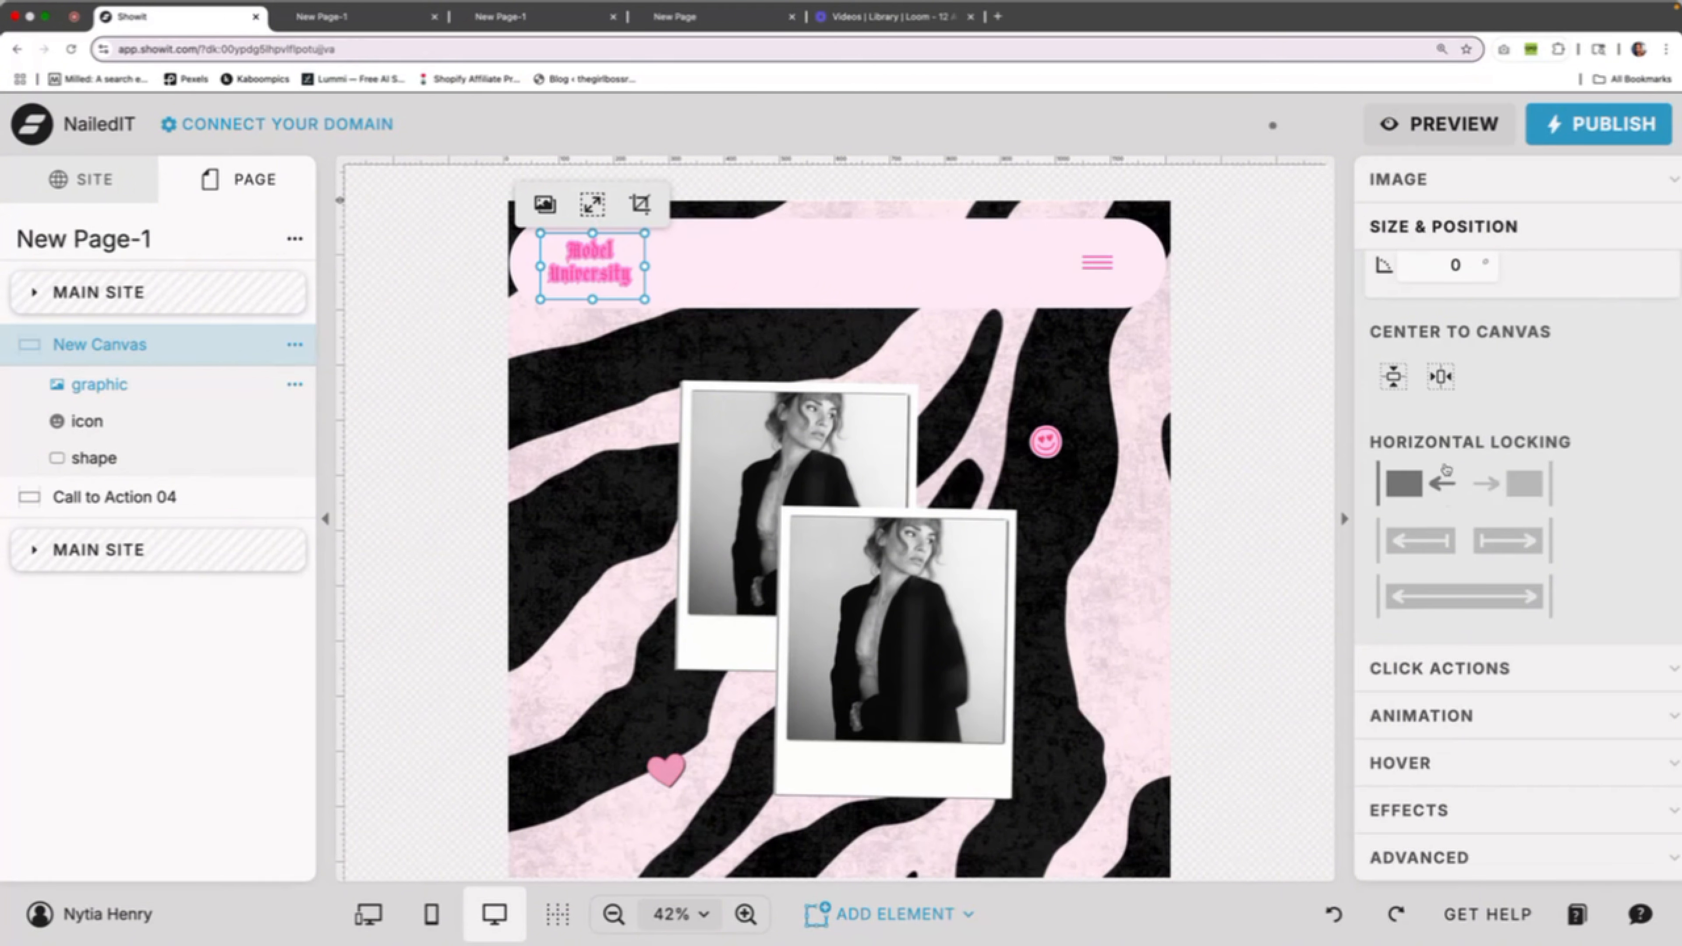
# Set the horizontal locking of the logo to the left side and of the menu icon to the right side
pyautogui.click(1085, 275)
pyautogui.click(1542, 482)
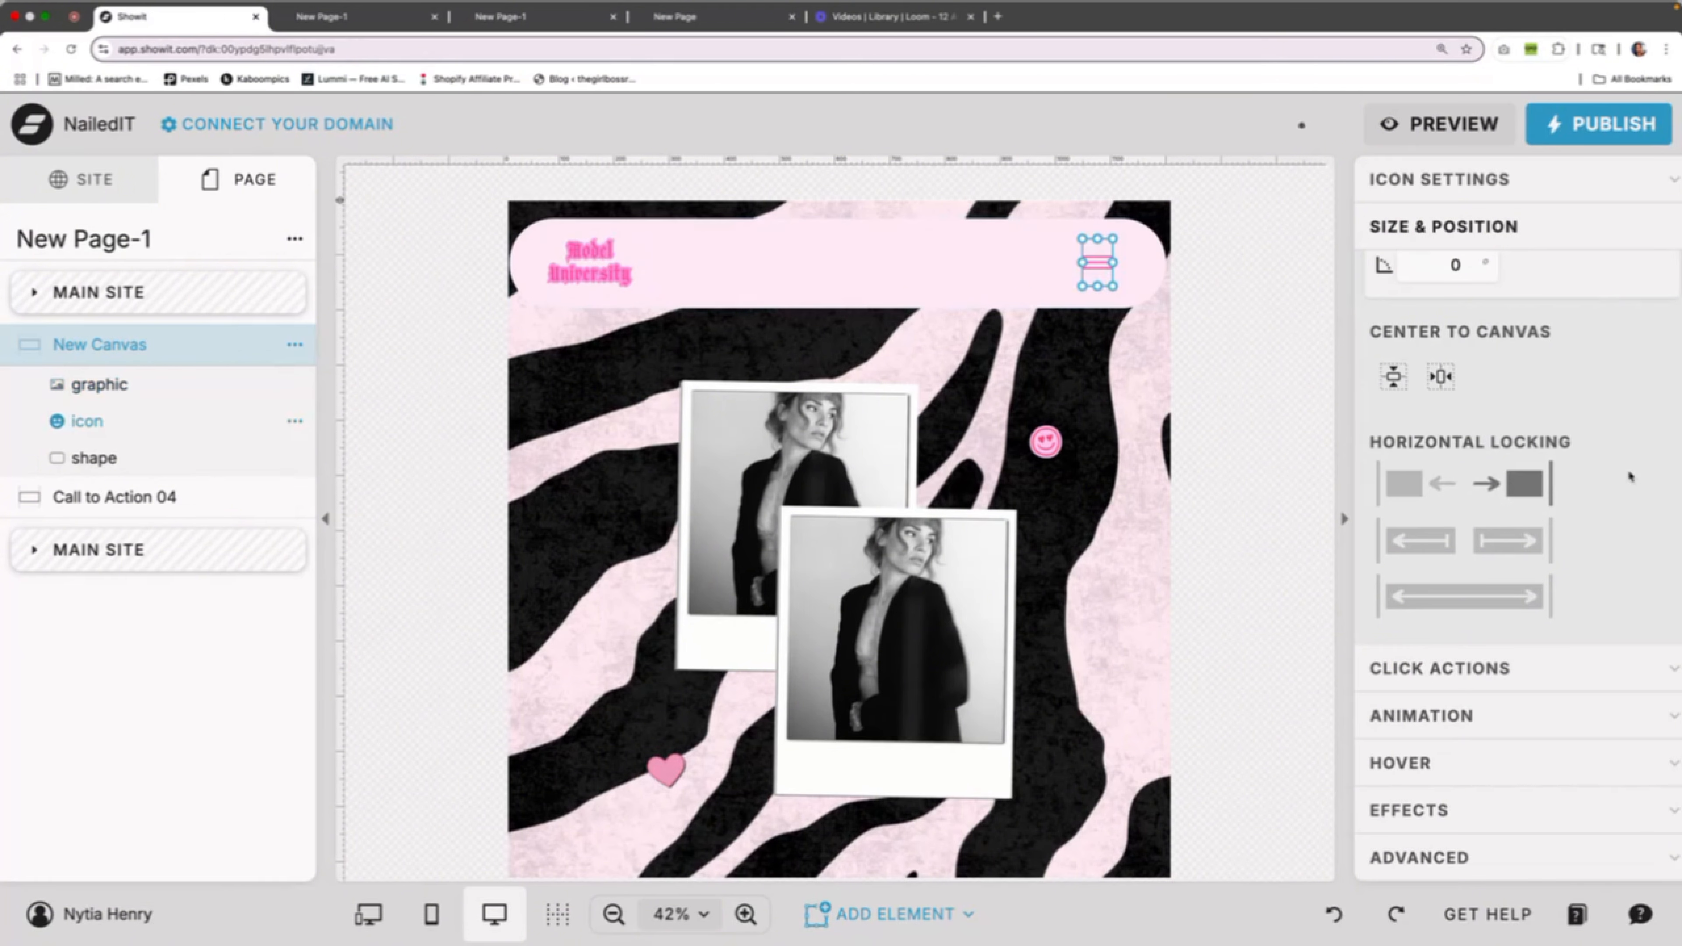
# Add two blank canvases to the page below the Call to Action 04 canvas
pyautogui.scroll(-1, 523, 444)
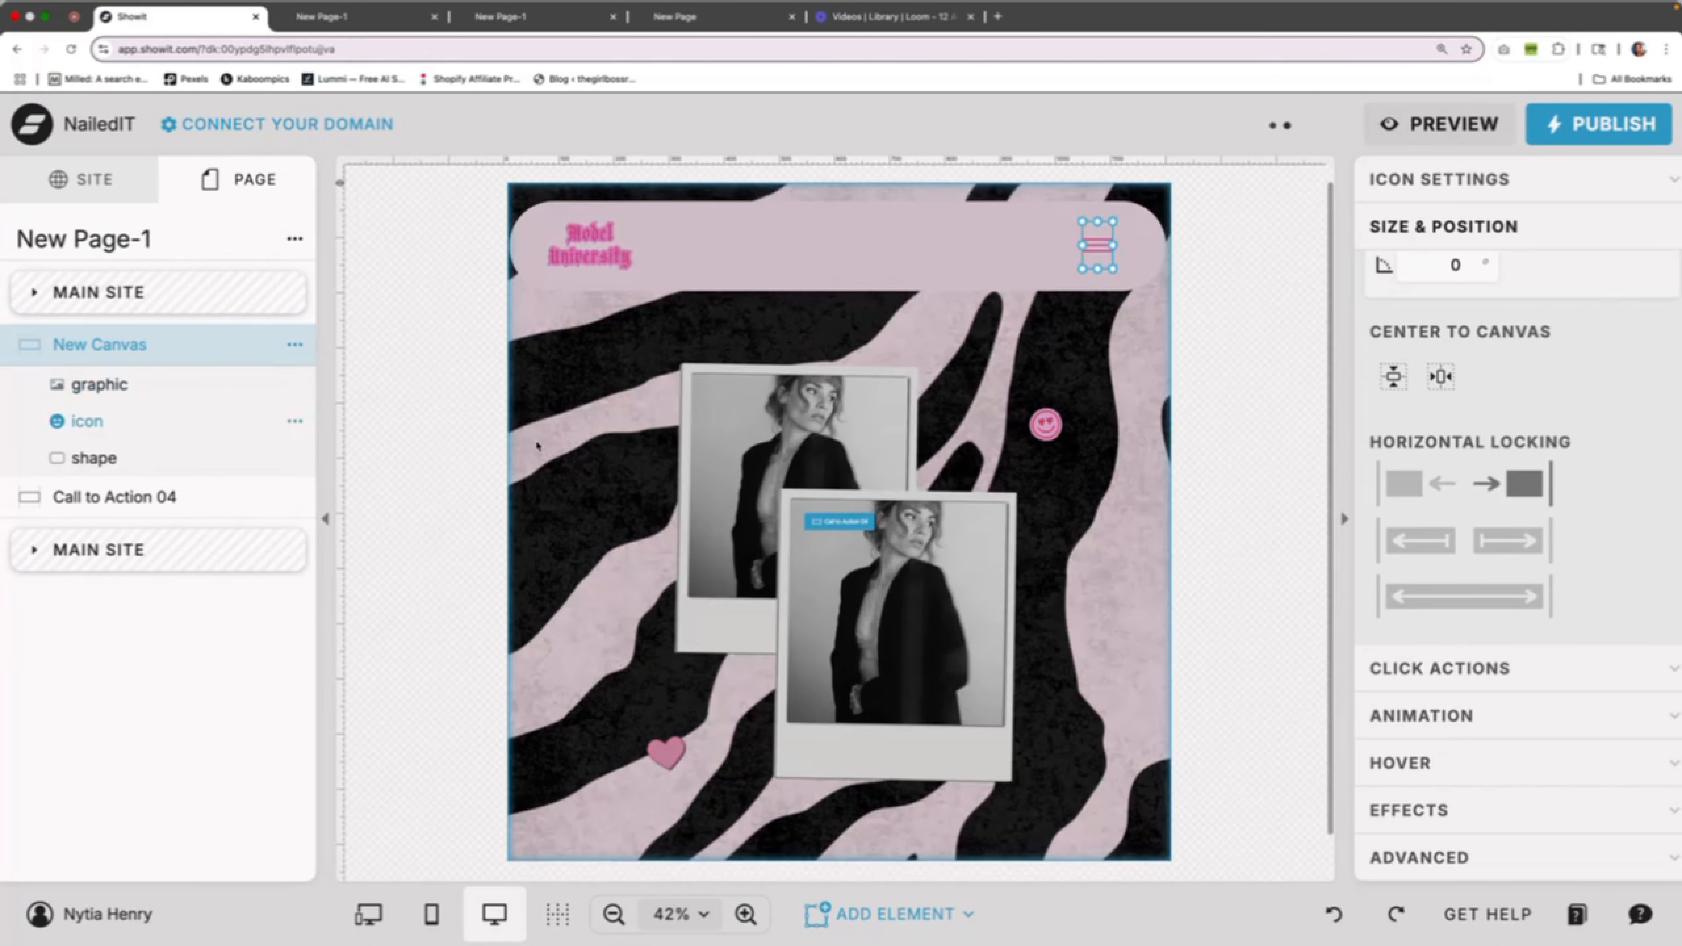
pyautogui.scroll(-3, 538, 446)
pyautogui.click(294, 239)
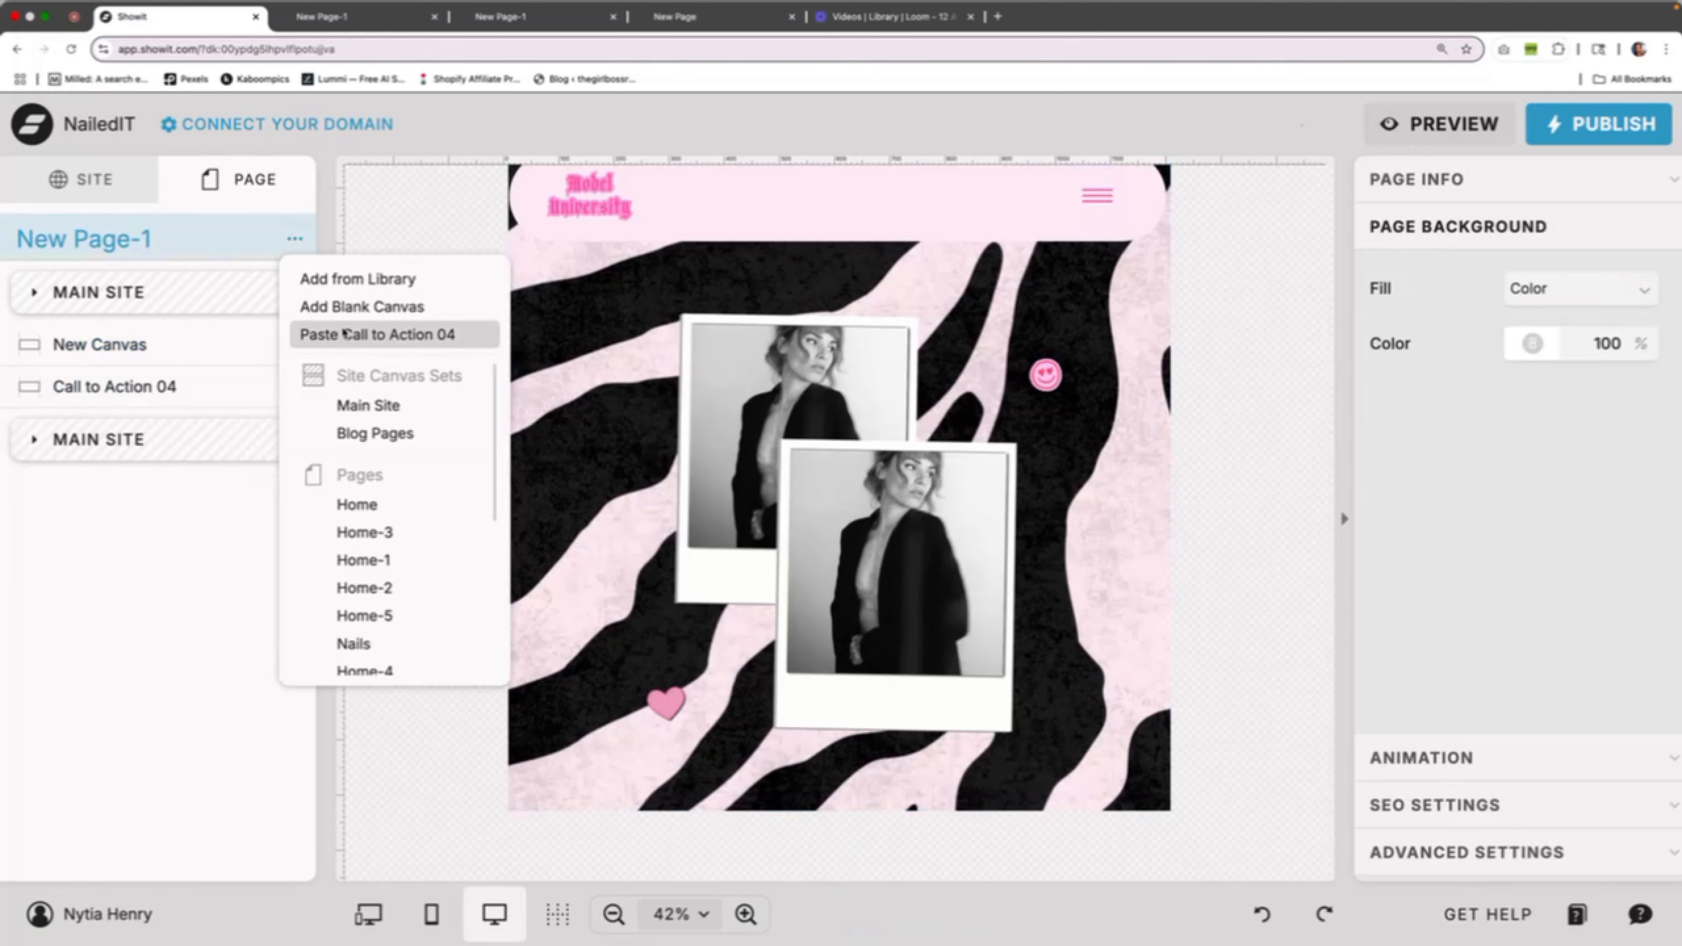
pyautogui.click(354, 306)
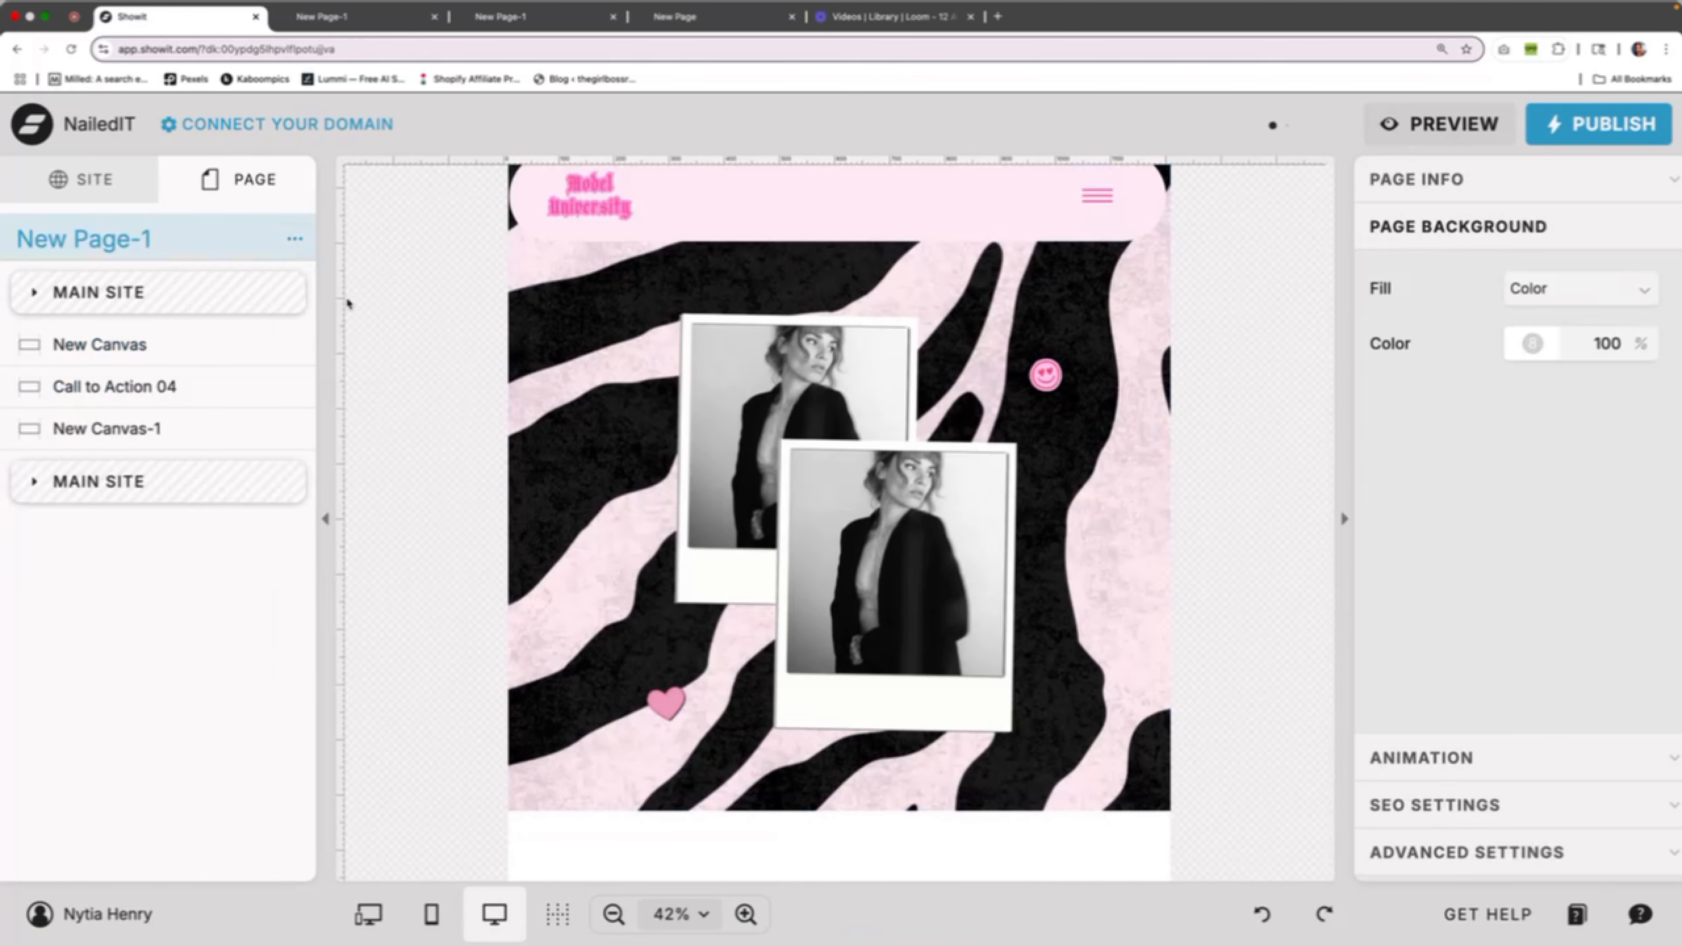
pyautogui.click(295, 240)
pyautogui.click(355, 305)
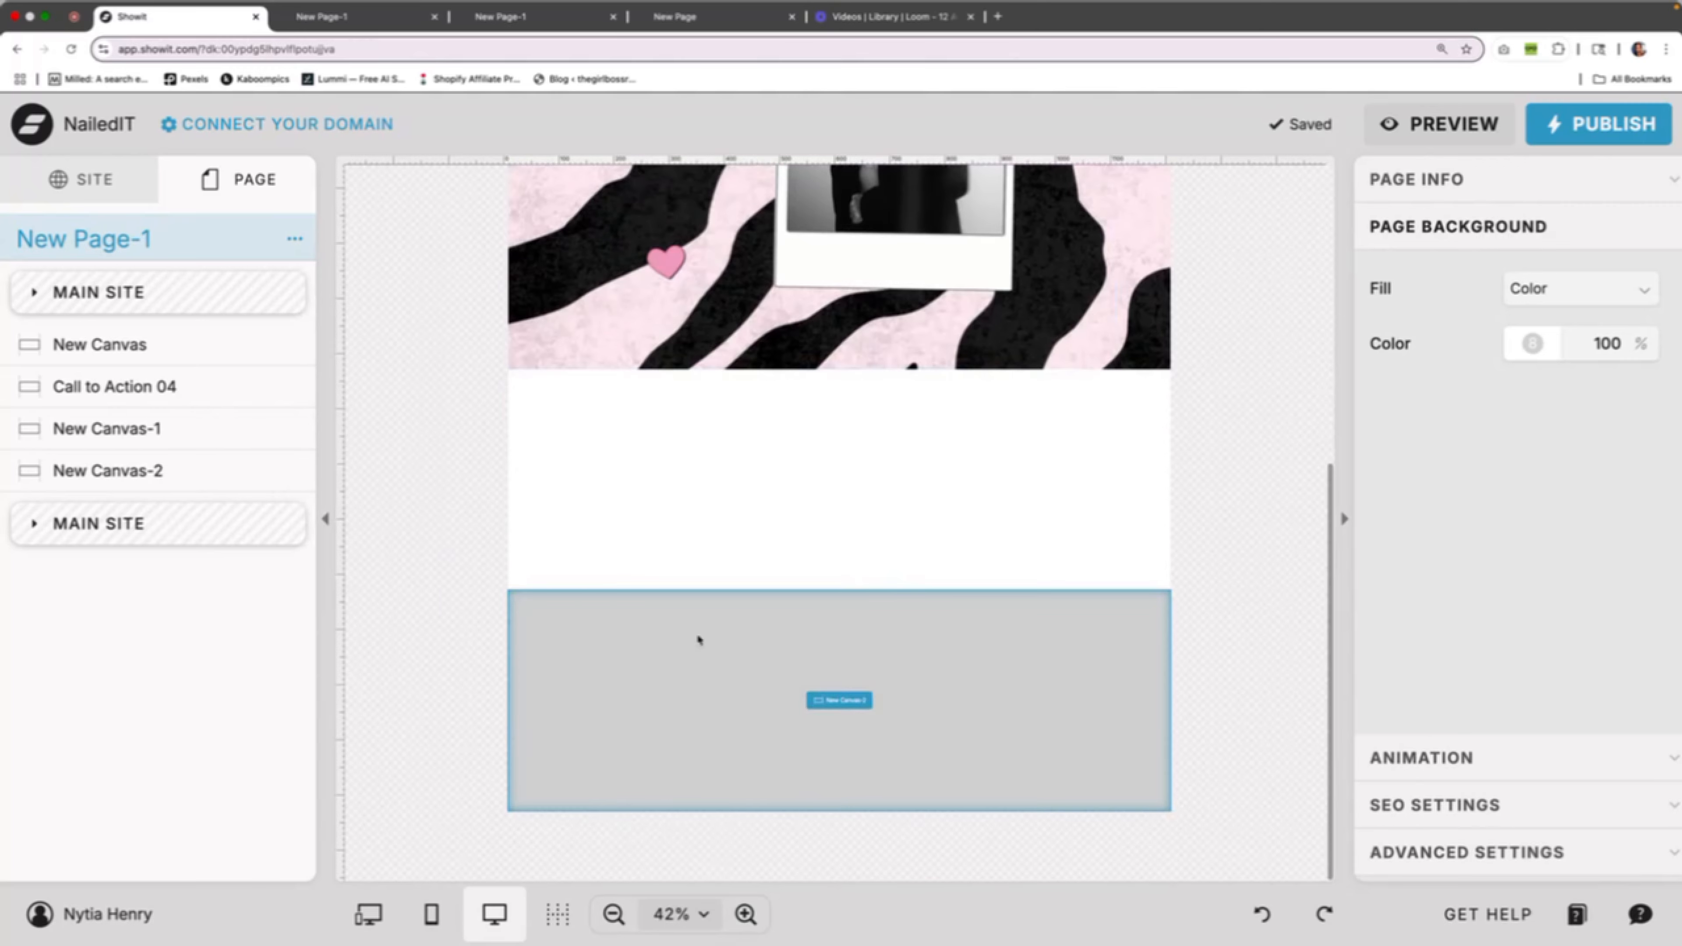
pyautogui.click(697, 640)
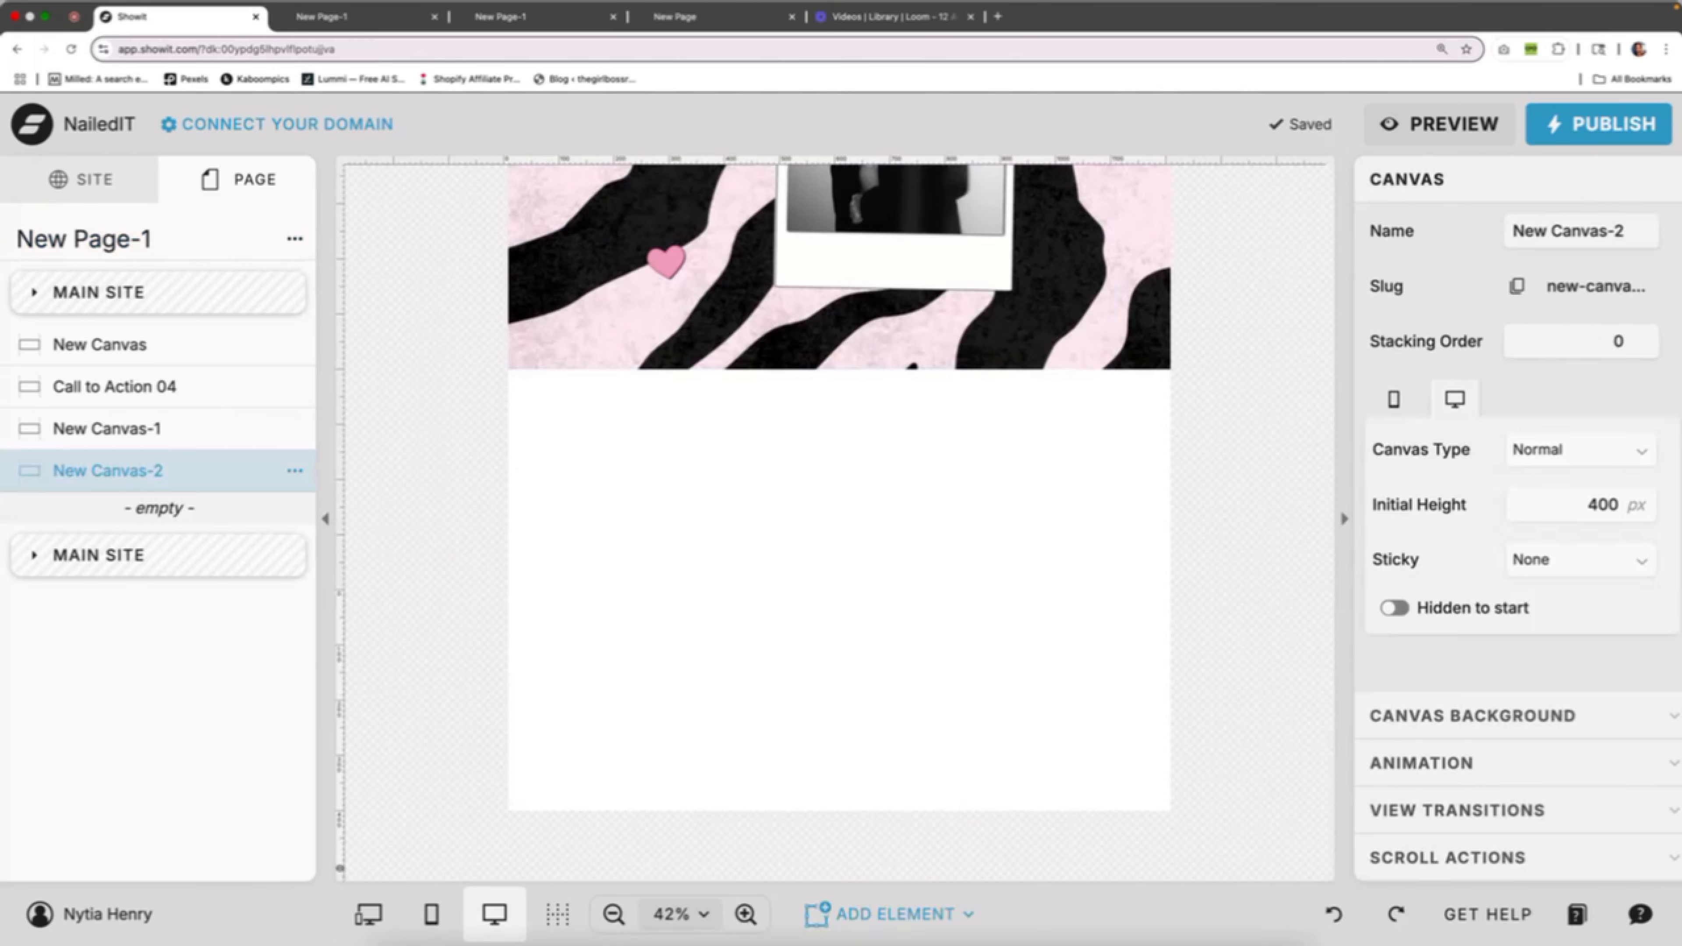
pyautogui.hotkey('ctrl', 'v')
# Preview the page at full browser width and scroll down to examine how the sticky header behaves
pyautogui.click(1455, 113)
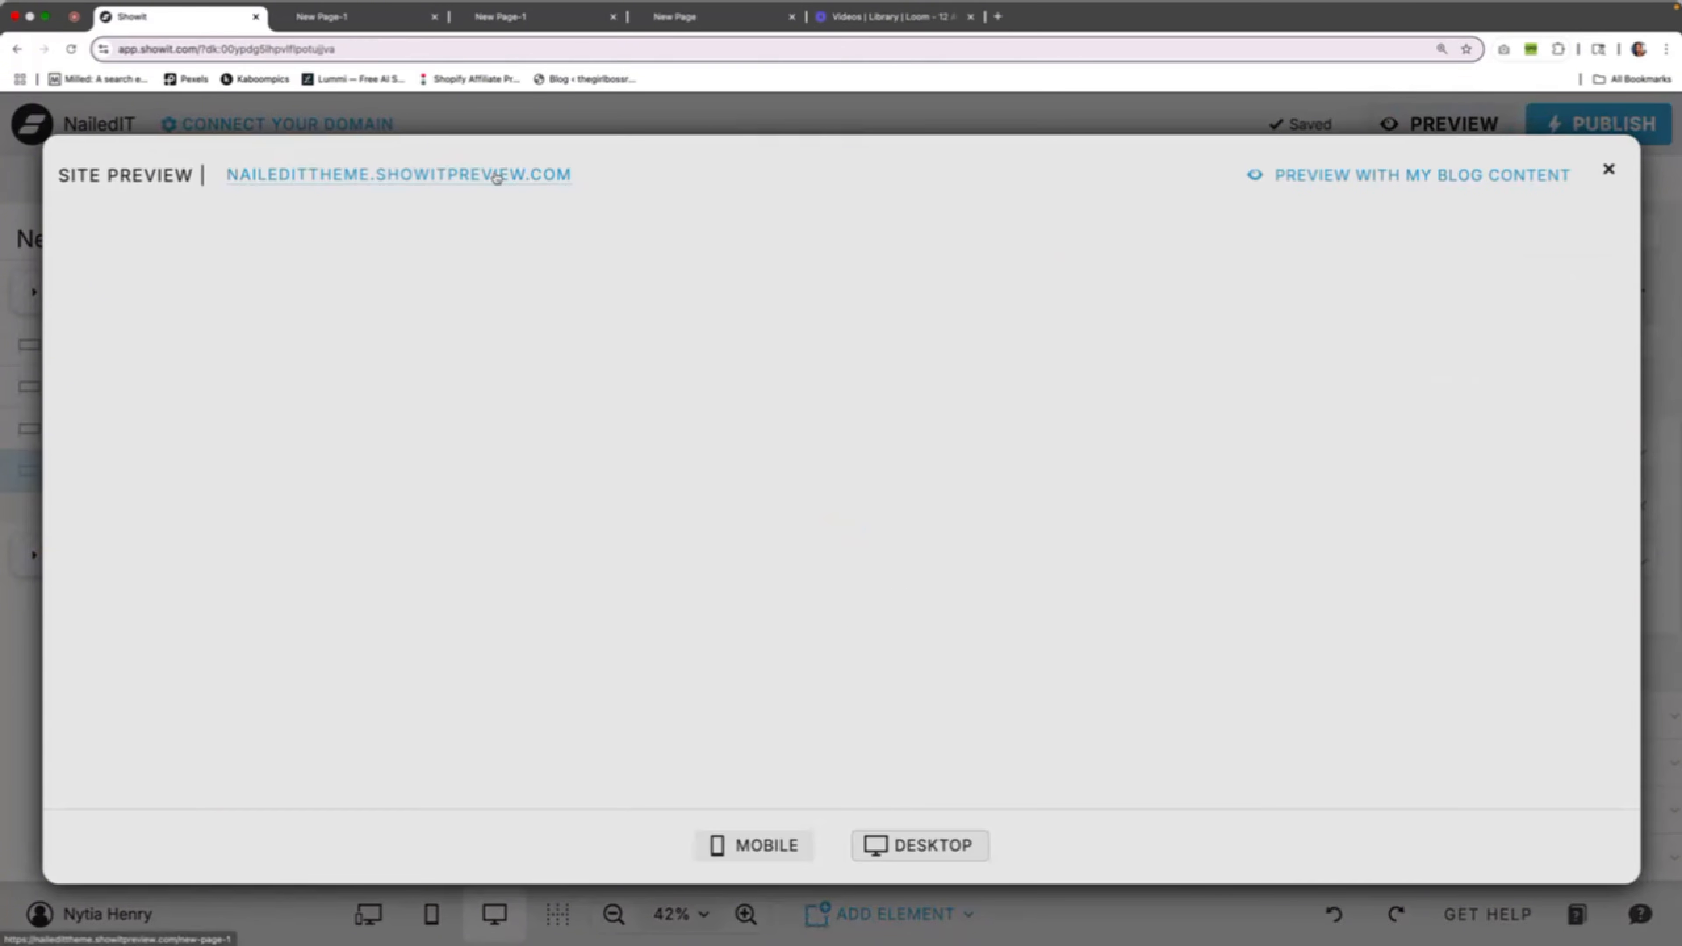
pyautogui.click(495, 173)
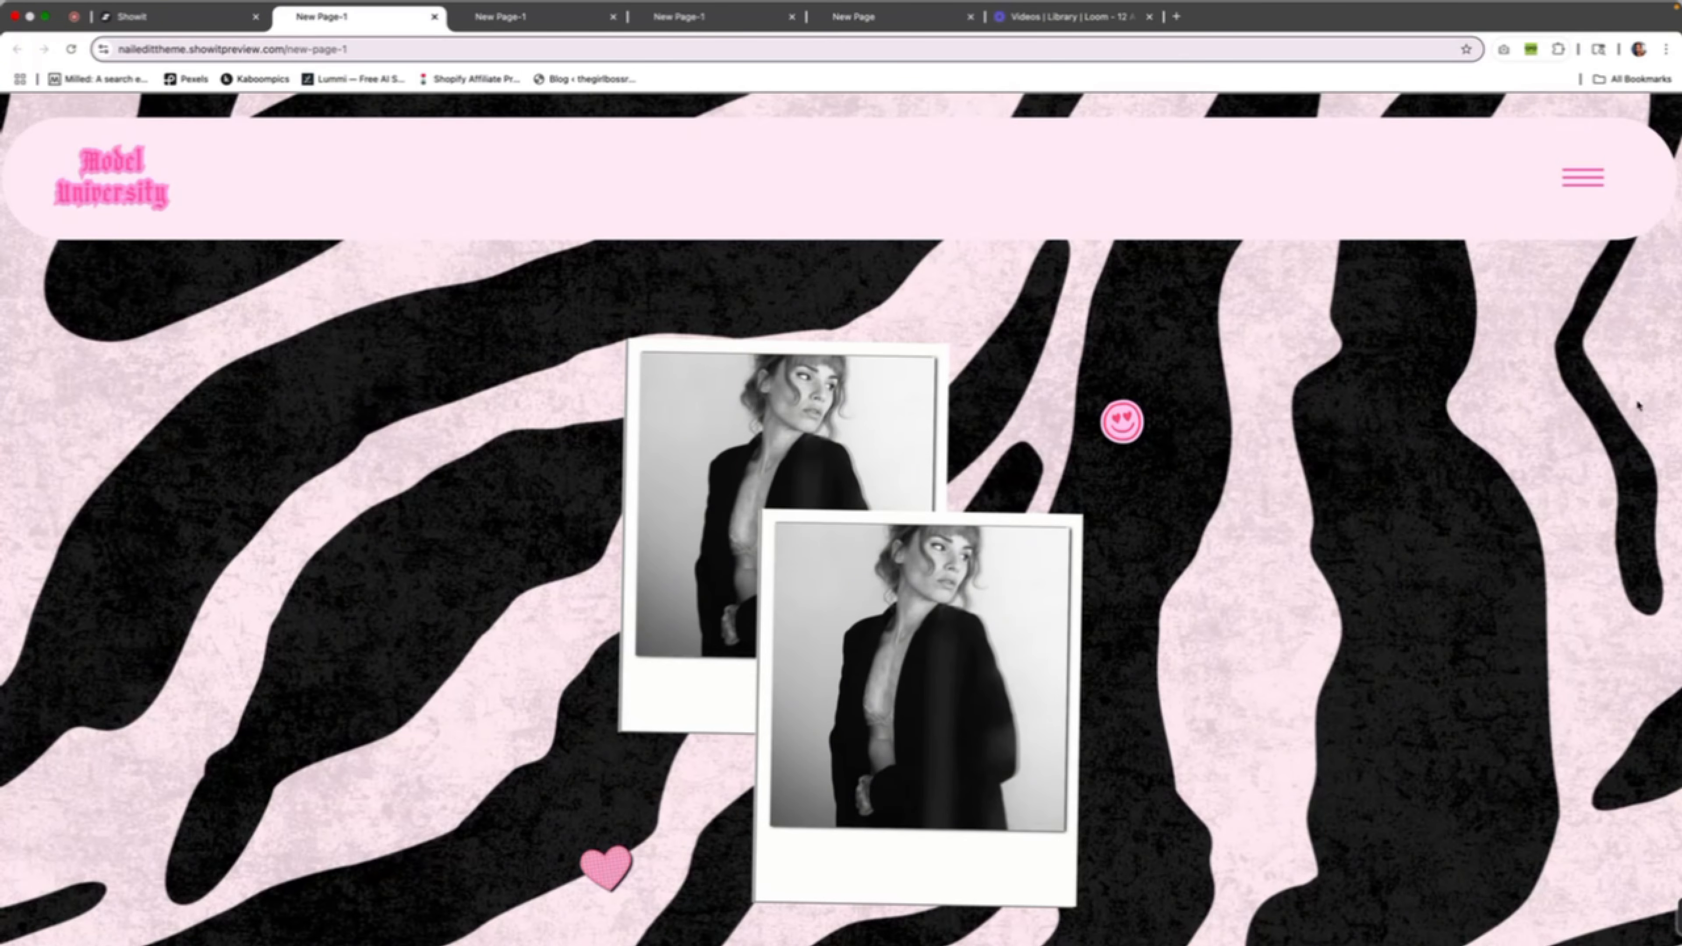
pyautogui.scroll(-12, 1626, 405)
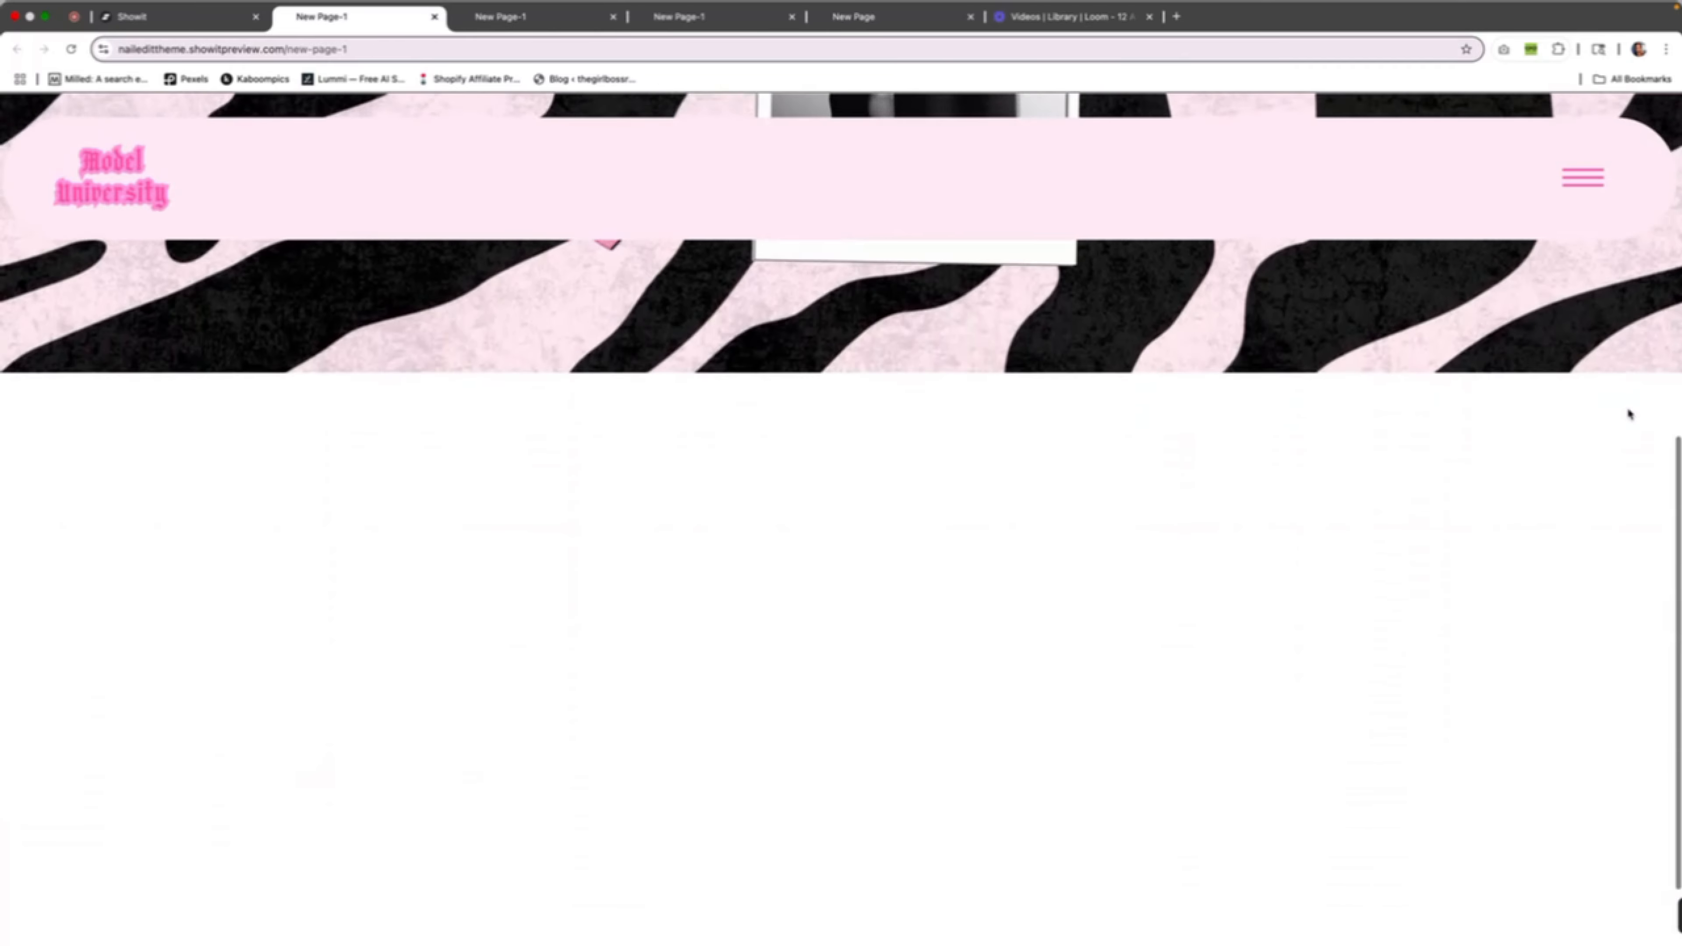
# Finish checking the sticky header back at the top of the previewed page, return to the editor and close the site preview
pyautogui.scroll(12, 1391, 361)
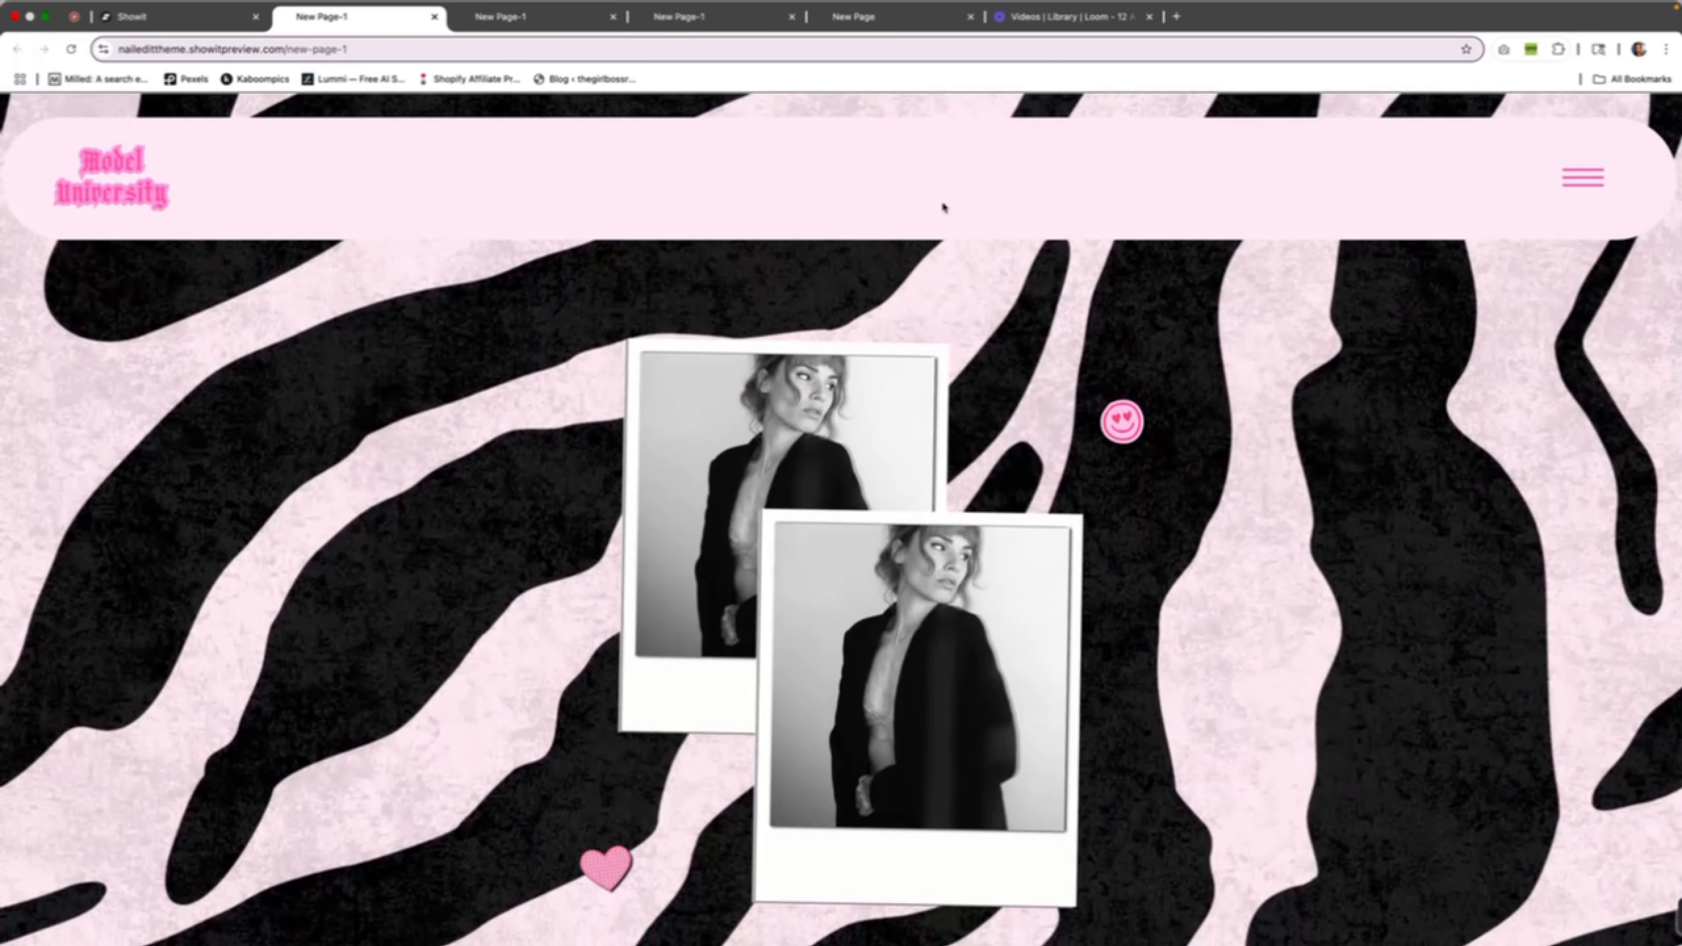
pyautogui.click(139, 15)
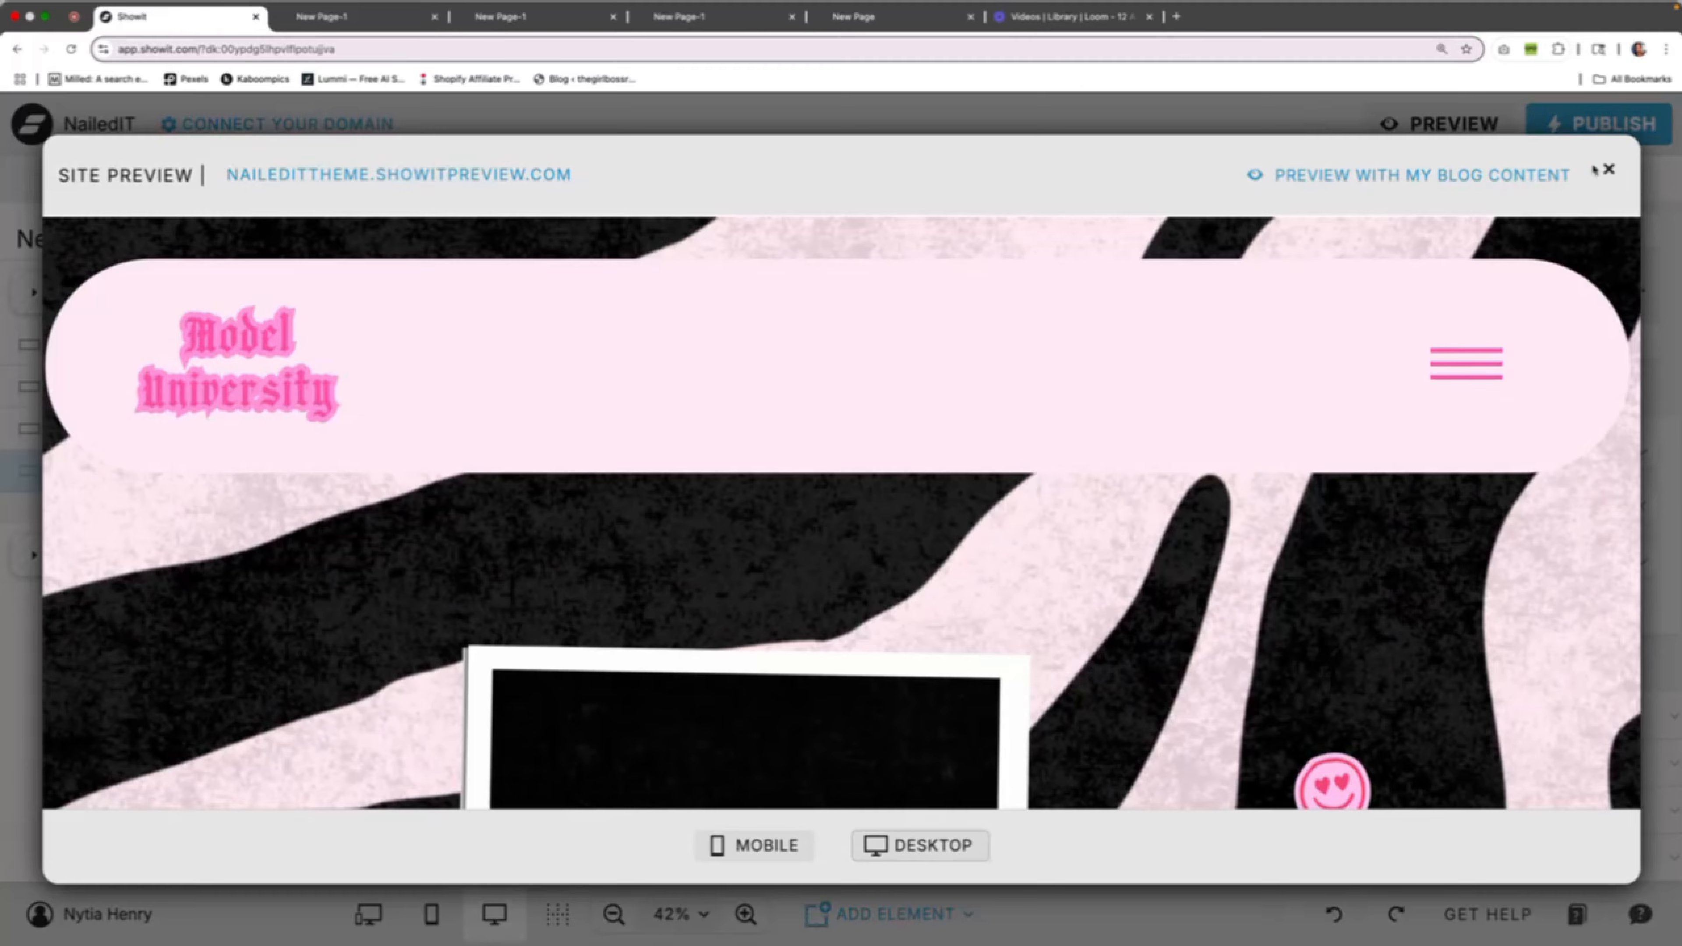
pyautogui.click(1607, 169)
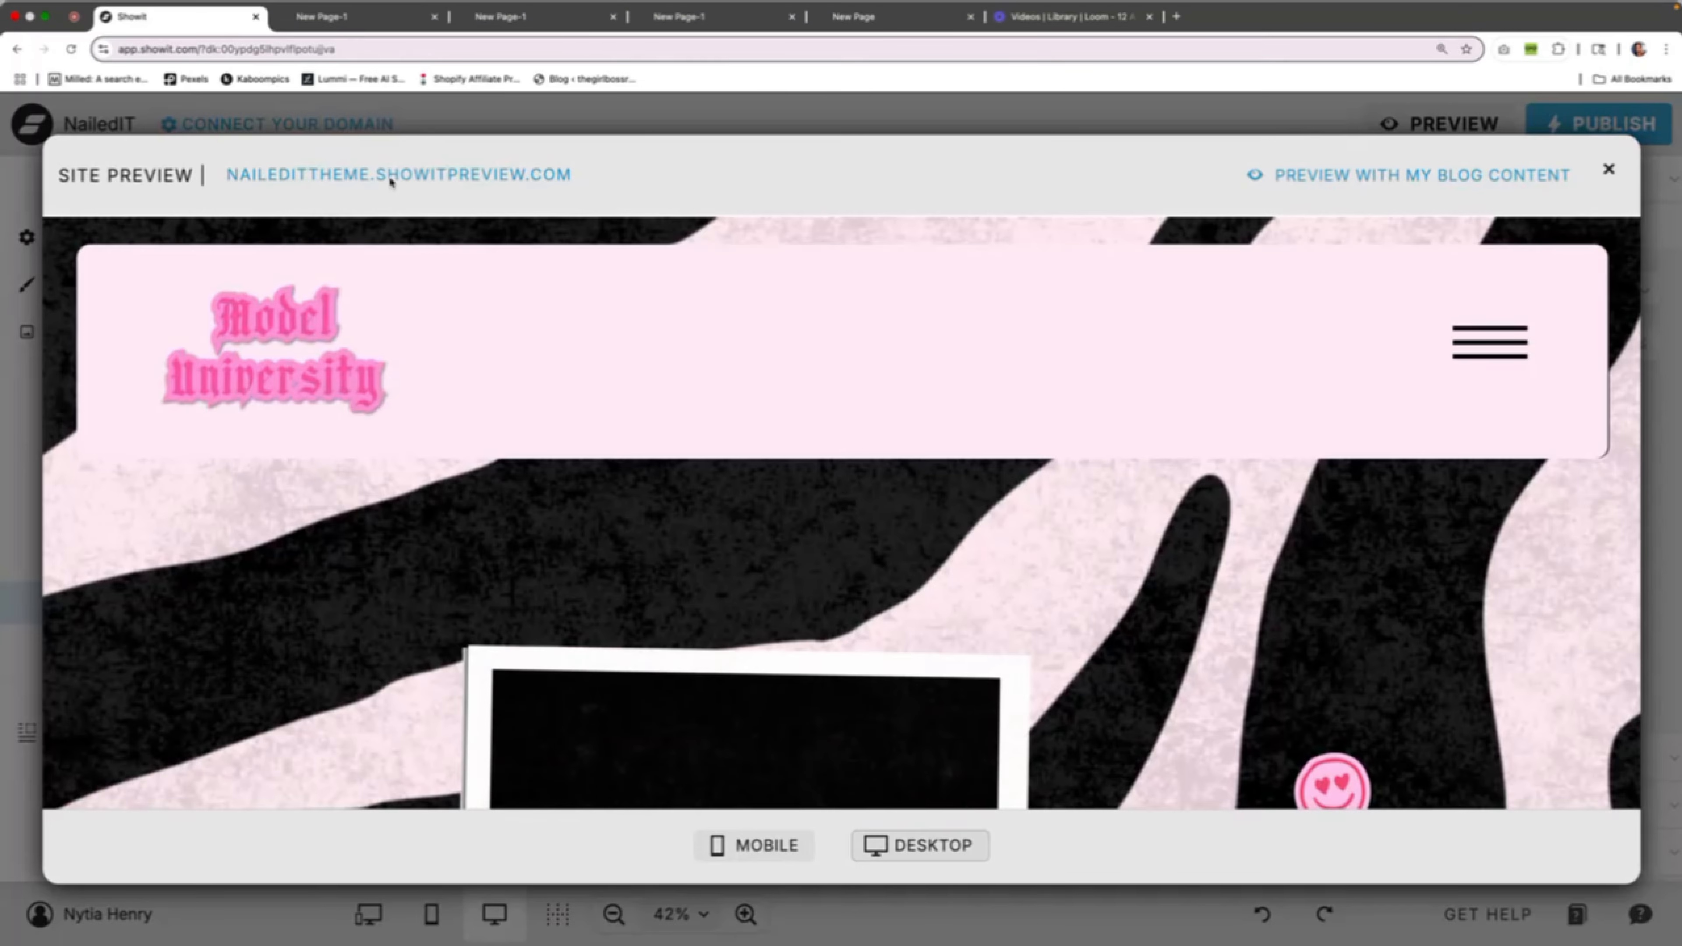
# Preview the original New Page at full browser width and examine how its sticky header behaves down the page and back at the top
pyautogui.click(390, 176)
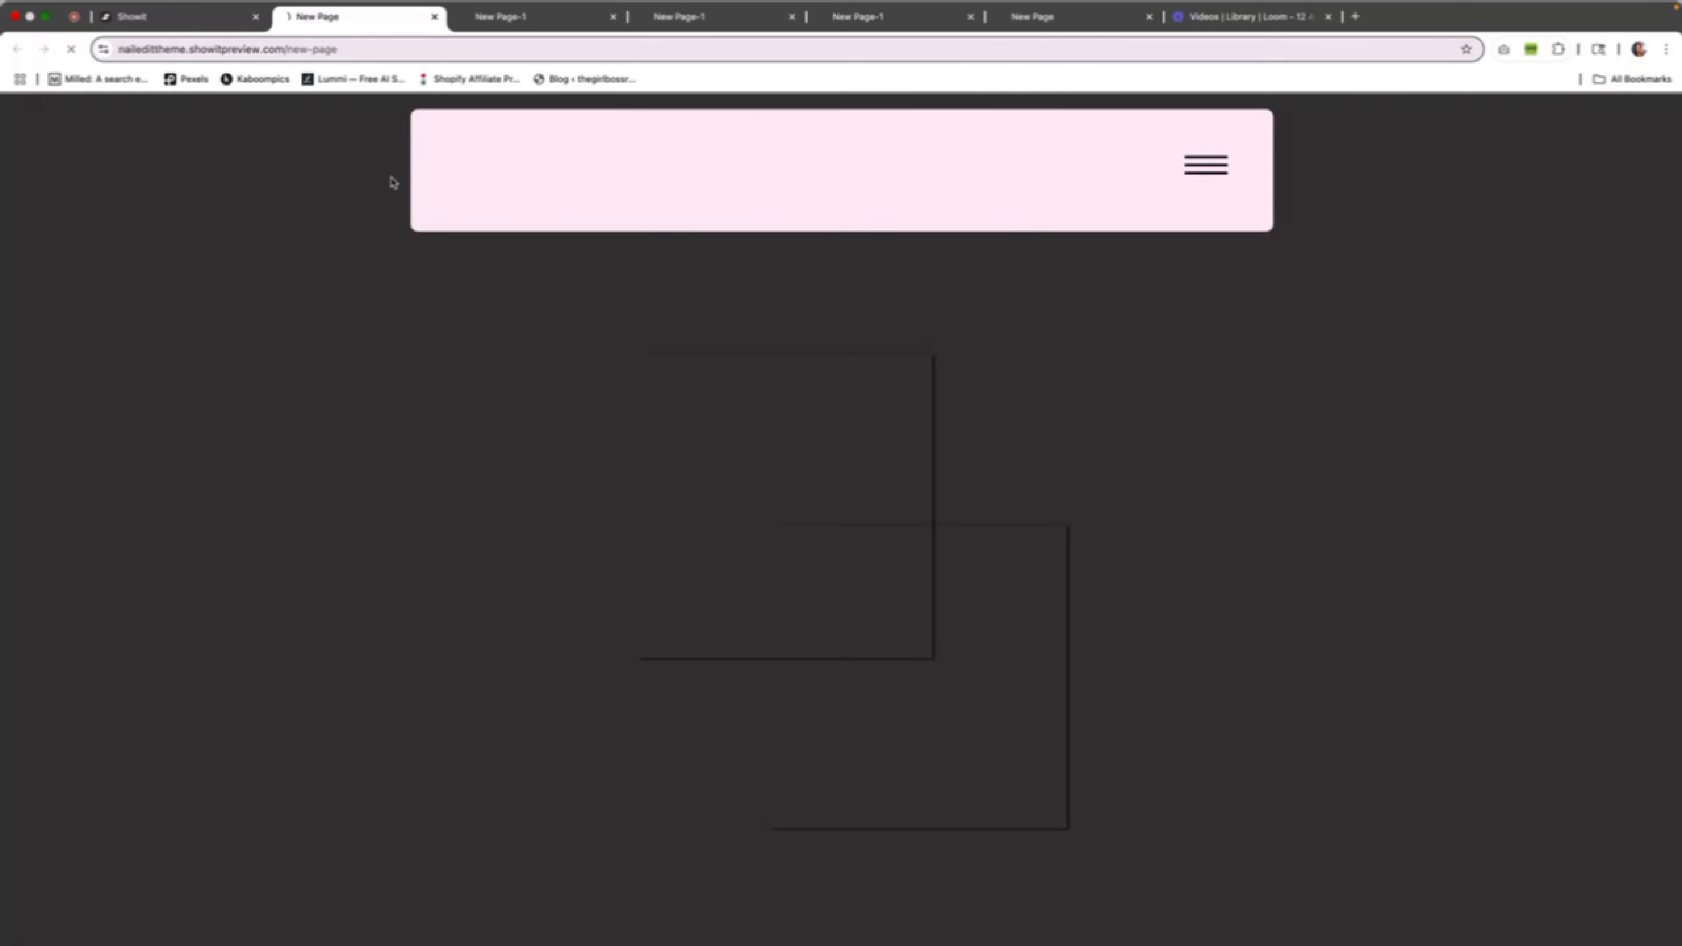
pyautogui.scroll(-15, 1677, 304)
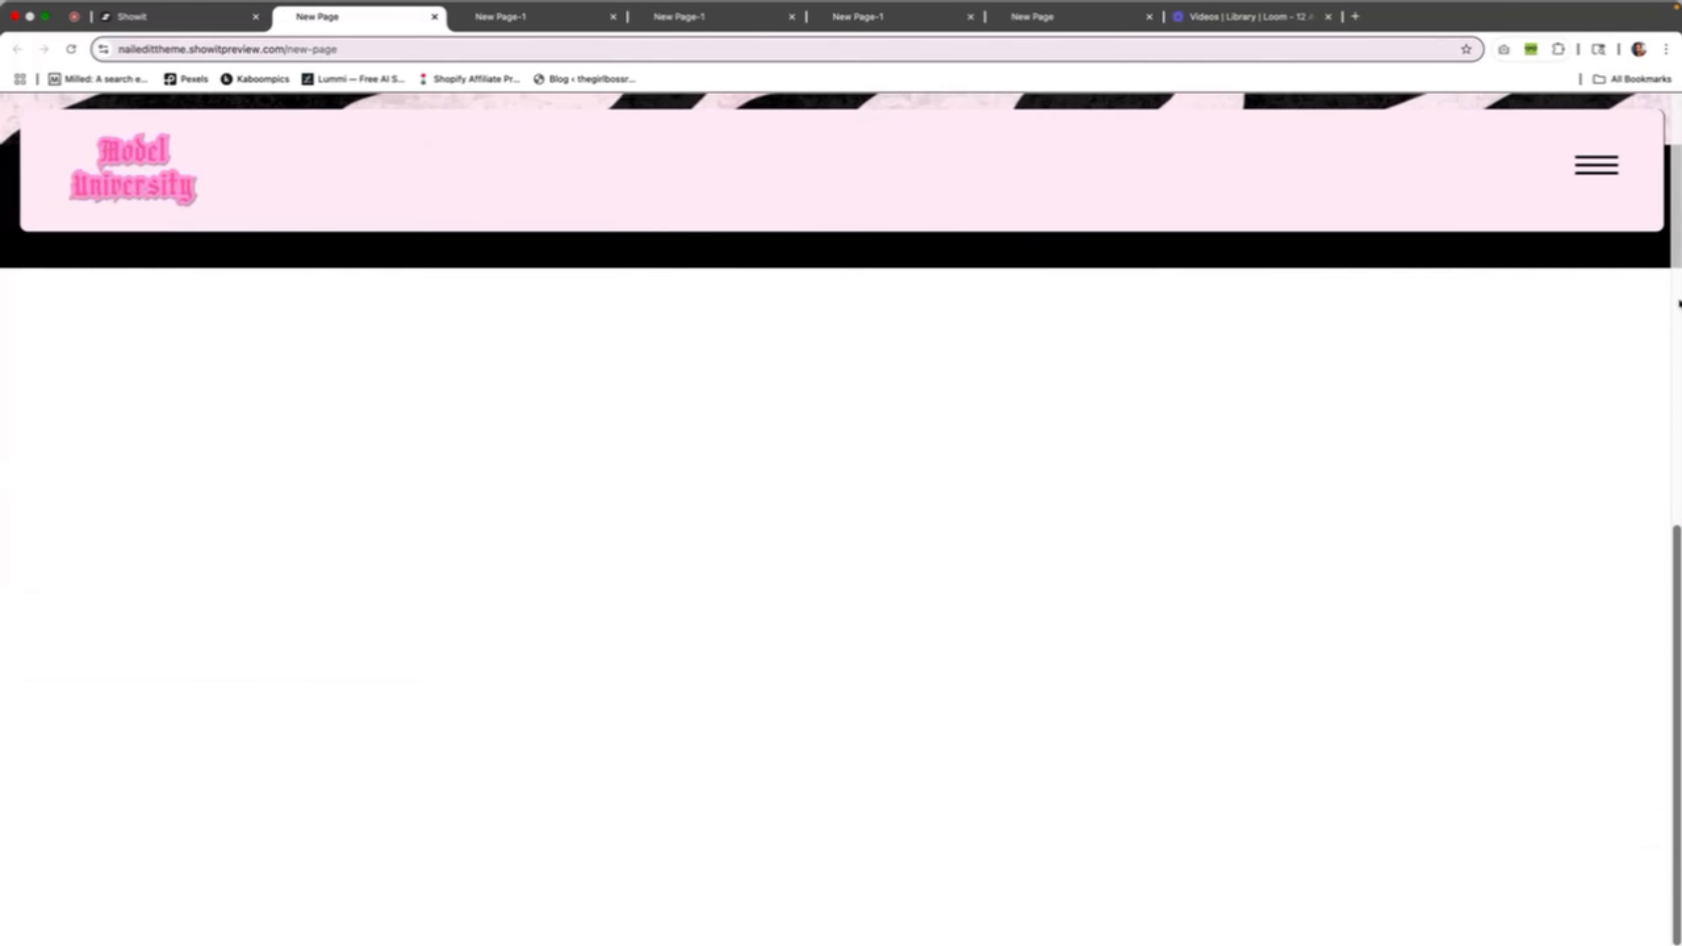
pyautogui.scroll(15, 1678, 306)
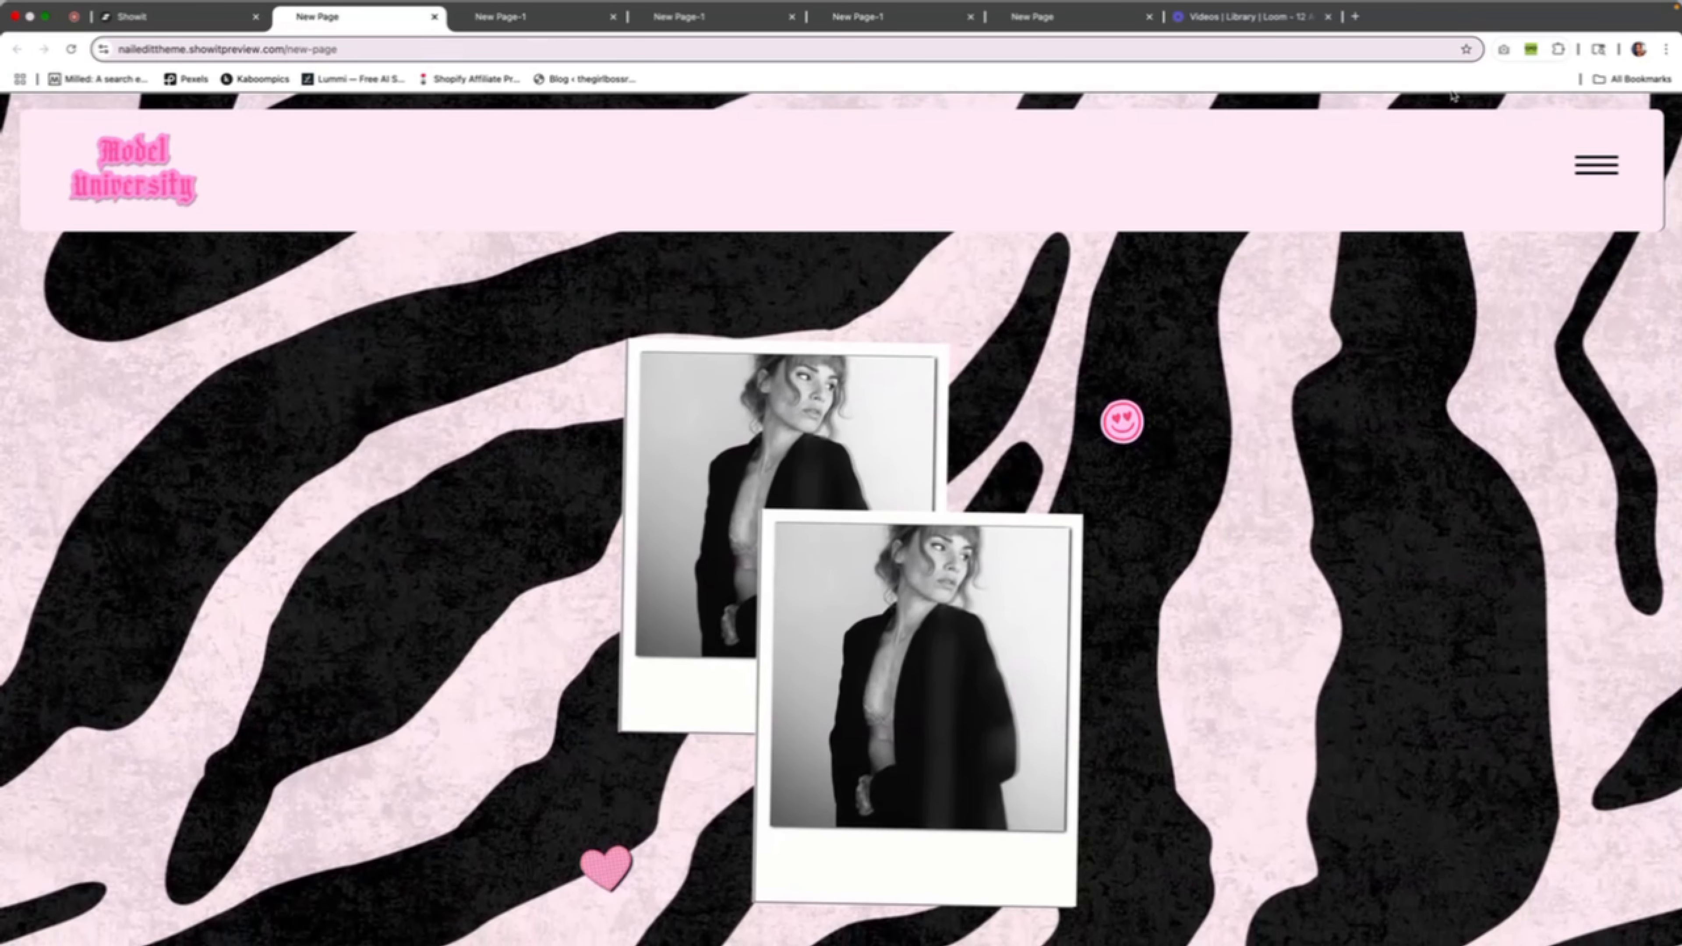